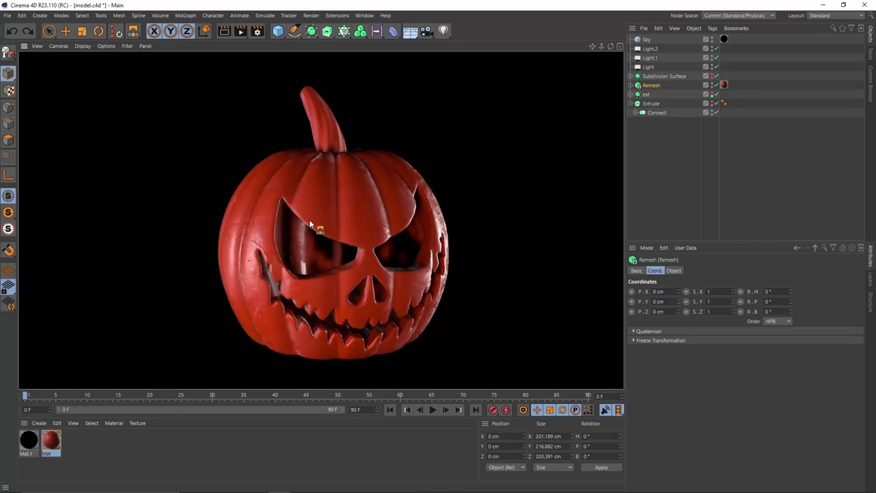
- Examine the finished carved pumpkin model from several angles
{"action": "middle_click_drag", "start_coordinate": [311, 225], "coordinate": [294, 177], "text": "alt"}
{"action": "left_click_drag", "start_coordinate": [293, 176], "coordinate": [331, 268], "text": "alt"}
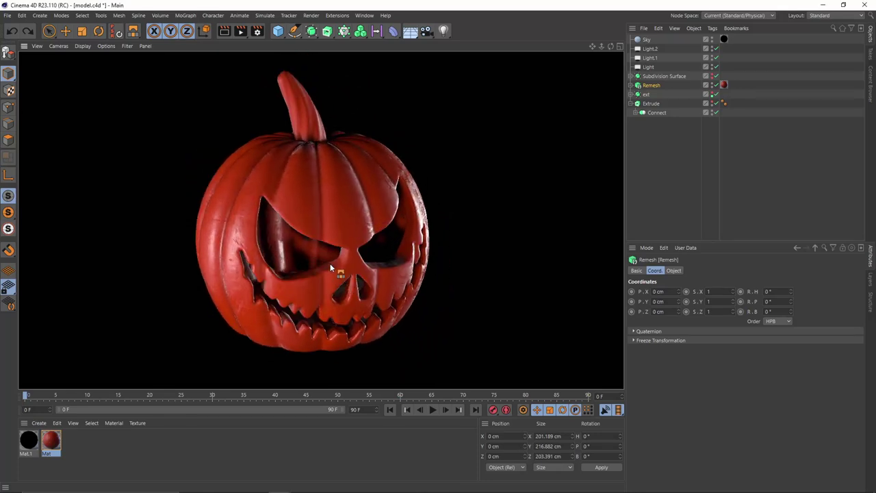
{"action": "key", "text": "ctrl+Tab"}
{"action": "scroll", "coordinate": [385, 238], "scroll_direction": "down", "scroll_amount": 1}
{"action": "middle_click_drag", "start_coordinate": [399, 254], "coordinate": [369, 249], "text": "alt"}
{"action": "left_click_drag", "start_coordinate": [368, 248], "coordinate": [504, 211], "text": "alt"}
{"action": "key", "text": "ctrl+Tab"}
- Expand the Remesh object's hierarchy, select its Volume Mesher, and examine the pumpkin's carved face up close
{"action": "left_click", "coordinate": [631, 86]}
{"action": "left_click", "coordinate": [665, 94]}
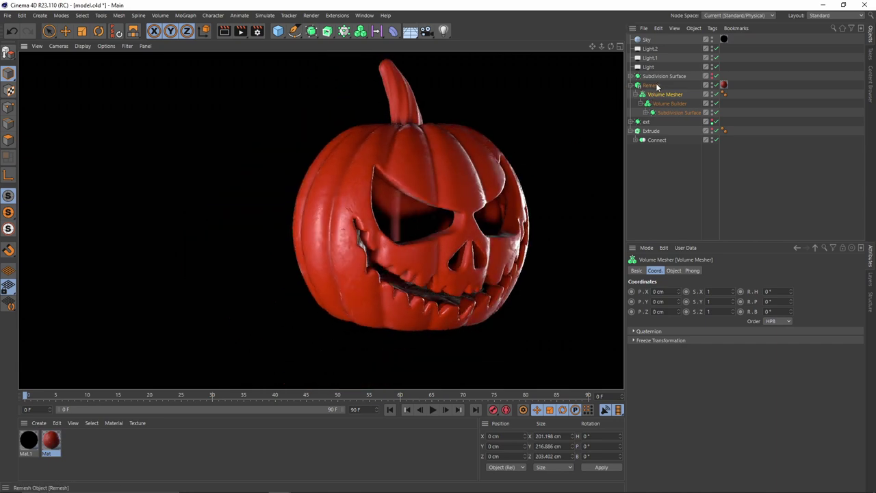
{"action": "scroll", "coordinate": [453, 170], "scroll_direction": "up", "scroll_amount": 3}
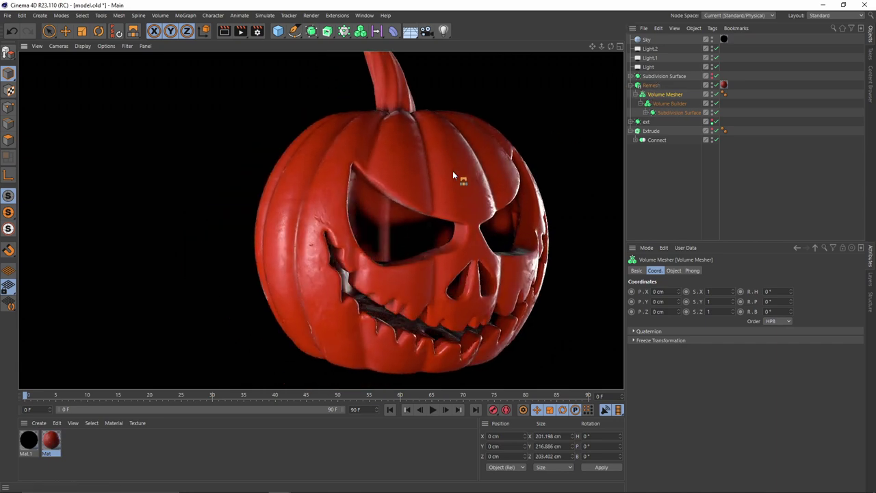
{"action": "key", "text": "n"}
{"action": "key", "text": "b"}
{"action": "scroll", "coordinate": [379, 164], "scroll_direction": "up", "scroll_amount": 5}
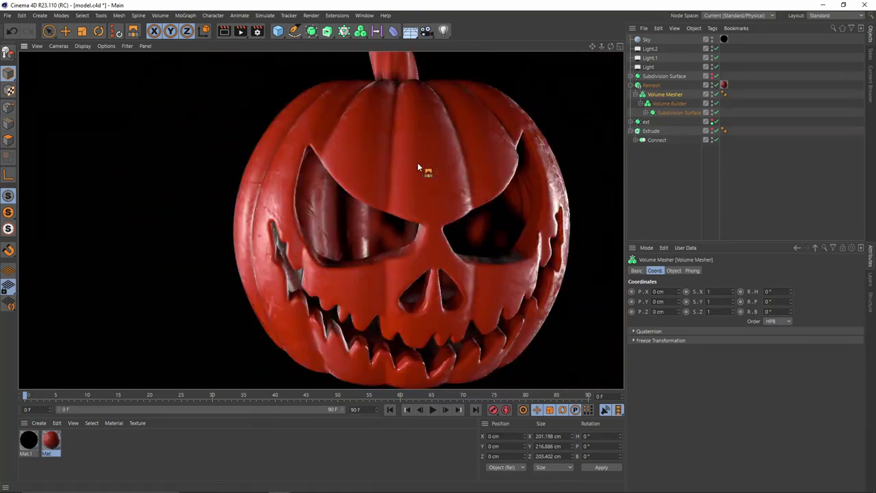
{"action": "left_click_drag", "start_coordinate": [308, 156], "coordinate": [353, 227], "text": "alt"}
{"action": "scroll", "coordinate": [416, 178], "scroll_direction": "up", "scroll_amount": 2}
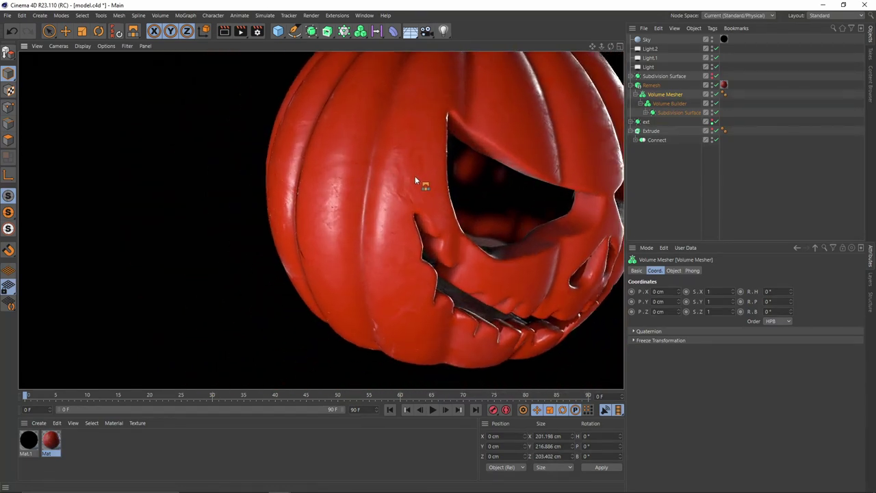
{"action": "left_click_drag", "start_coordinate": [415, 180], "coordinate": [344, 198], "text": "alt"}
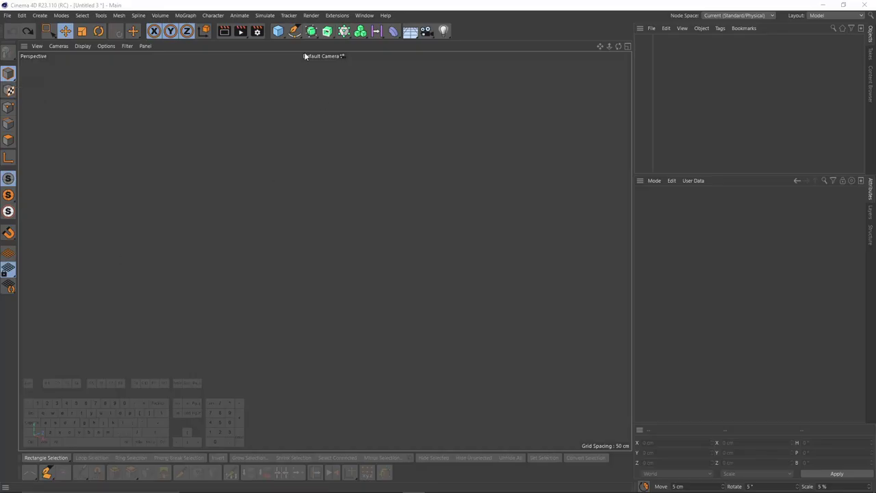
- Add a sphere primitive to the empty scene and switch the display to shading with wireframe lines
{"action": "left_click", "coordinate": [278, 31]}
{"action": "left_click", "coordinate": [465, 59]}
{"action": "scroll", "coordinate": [359, 250], "scroll_direction": "up", "scroll_amount": 3}
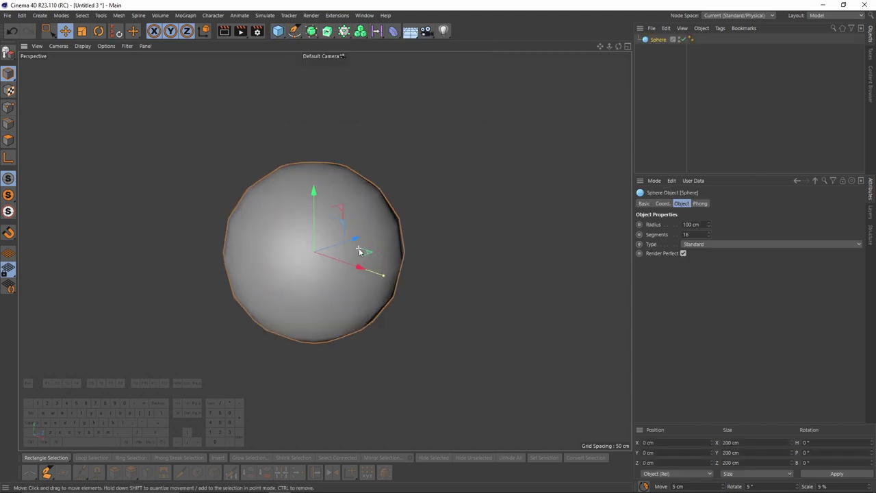
{"action": "left_click", "coordinate": [81, 47]}
{"action": "left_click", "coordinate": [96, 71]}
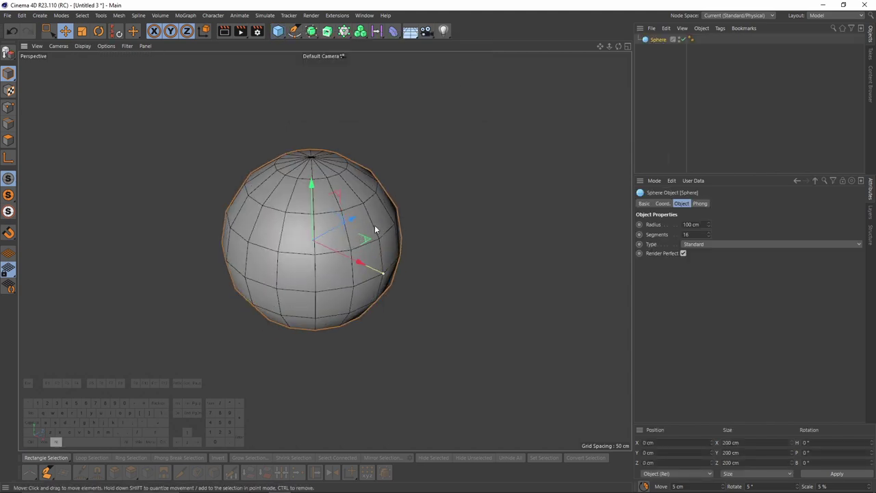
- Set the sphere's segments to 14 and convert it to an editable polygon object
{"action": "type", "text": "14"}
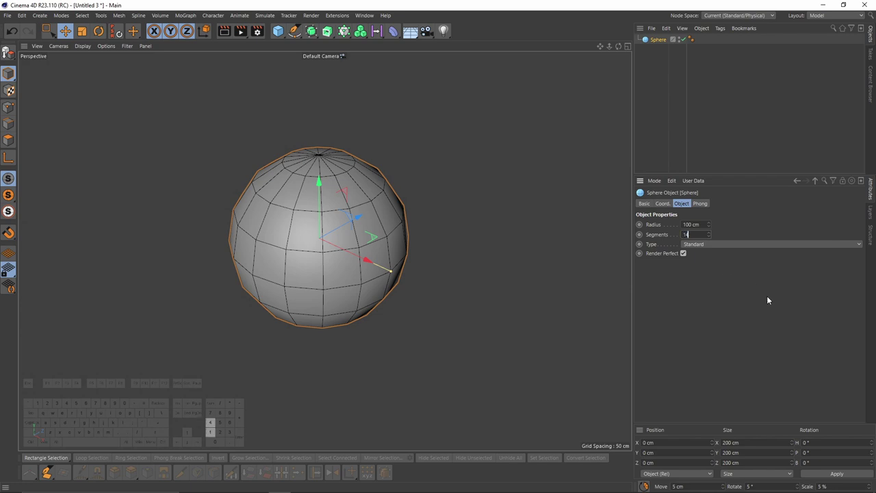
{"action": "key", "text": "Return"}
{"action": "scroll", "coordinate": [358, 239], "scroll_direction": "up", "scroll_amount": 2}
{"action": "left_click_drag", "start_coordinate": [444, 254], "coordinate": [522, 216], "text": "alt"}
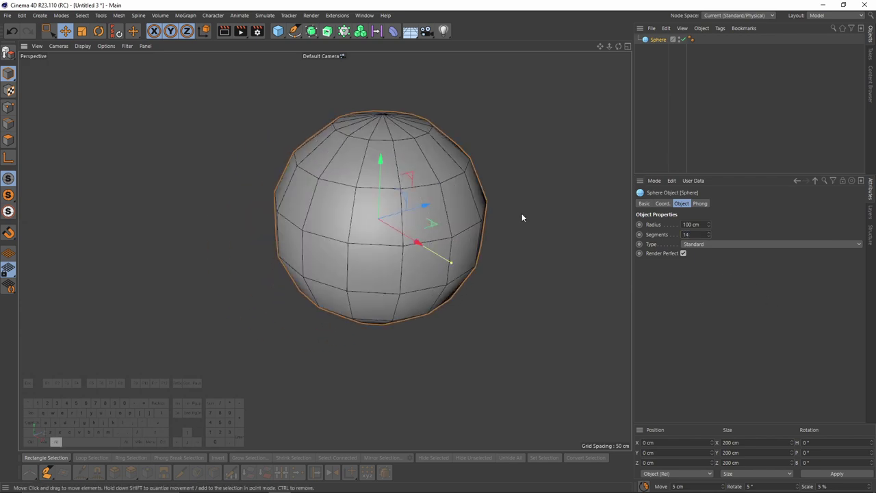
{"action": "key", "text": "c"}
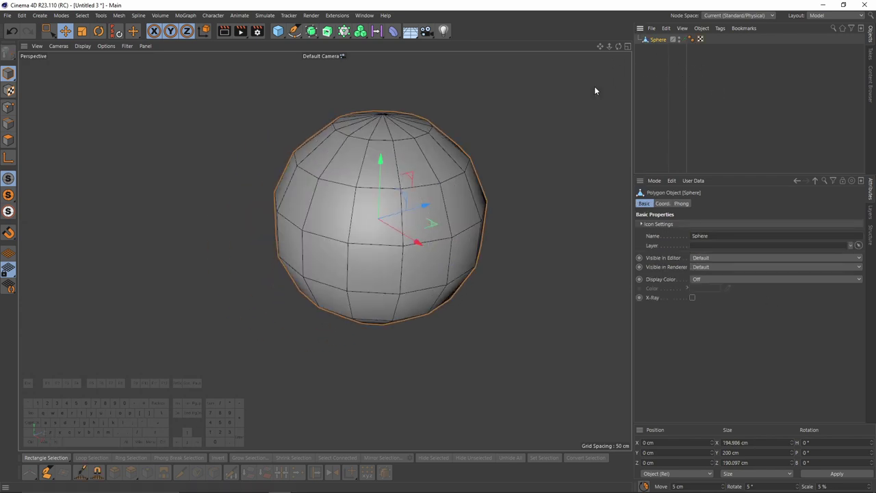
- Delete all sphere polygons except one vertical seven-polygon strip running from pole to pole, and return to model mode
{"action": "left_click", "coordinate": [10, 141]}
{"action": "middle_click_drag", "start_coordinate": [404, 229], "coordinate": [271, 183], "text": "alt"}
{"action": "left_click_drag", "start_coordinate": [270, 182], "coordinate": [273, 221], "text": "alt"}
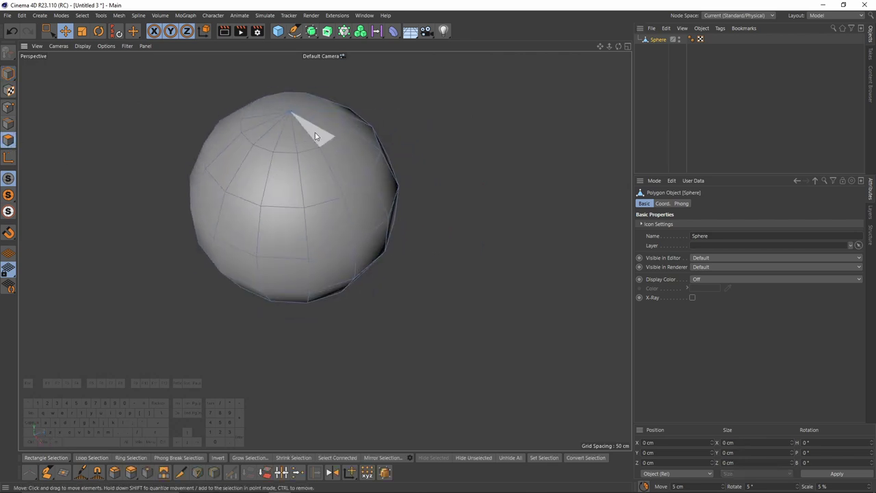
{"action": "right_click_drag", "start_coordinate": [306, 137], "coordinate": [336, 270]}
{"action": "left_click_drag", "start_coordinate": [322, 336], "coordinate": [346, 126], "text": "alt"}
{"action": "middle_click_drag", "start_coordinate": [346, 127], "coordinate": [348, 182], "text": "alt"}
{"action": "right_click_drag", "start_coordinate": [352, 189], "coordinate": [347, 248], "text": "shift"}
{"action": "mouse_move", "coordinate": [347, 248]}
{"action": "left_mouse_down", "text": "alt"}
{"action": "mouse_move", "coordinate": [377, 203]}
{"action": "mouse_move", "coordinate": [361, 265]}
{"action": "mouse_move", "coordinate": [347, 250]}
{"action": "left_mouse_up", "text": "alt"}
{"action": "left_click", "coordinate": [347, 251], "text": "shift"}
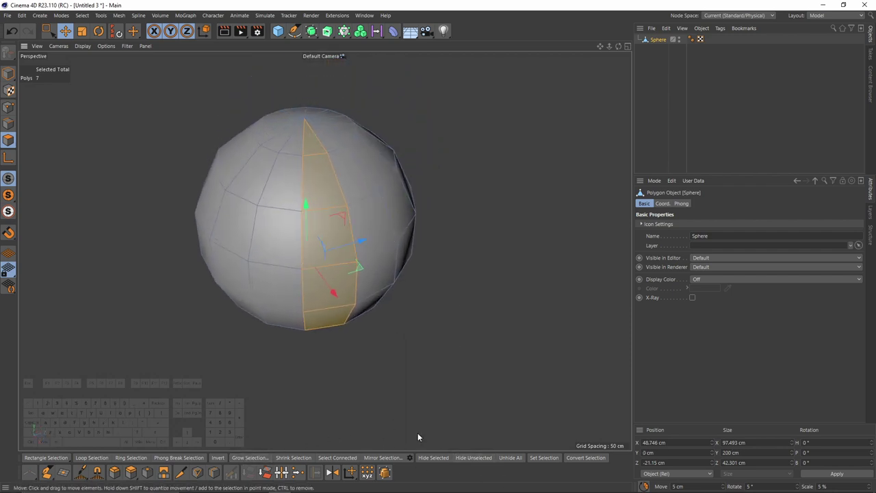
{"action": "left_click", "coordinate": [219, 458]}
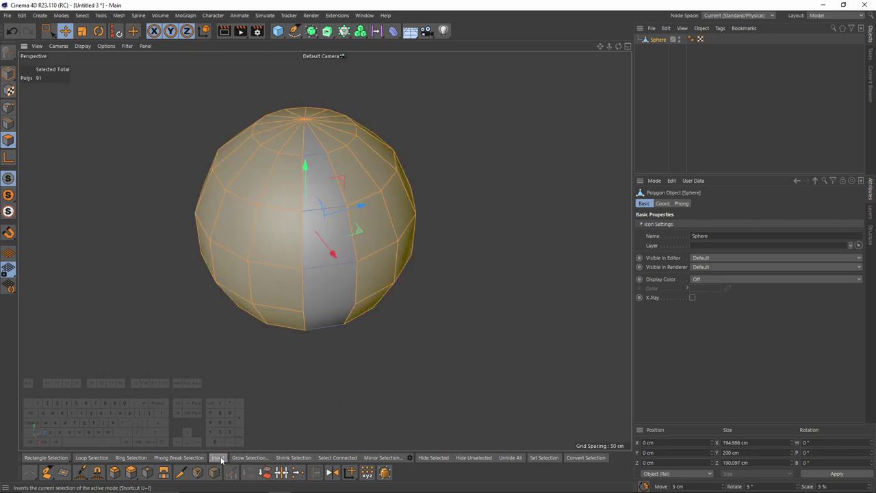
{"action": "key", "text": "Delete"}
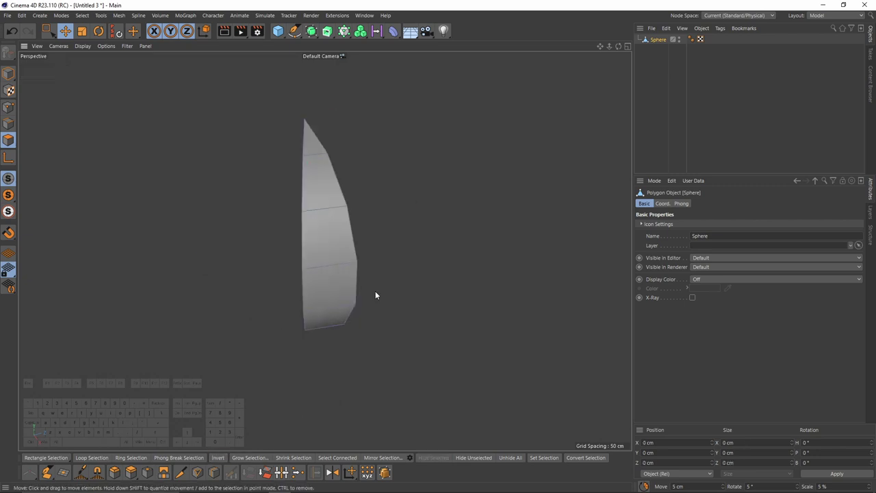
{"action": "left_click", "coordinate": [8, 73]}
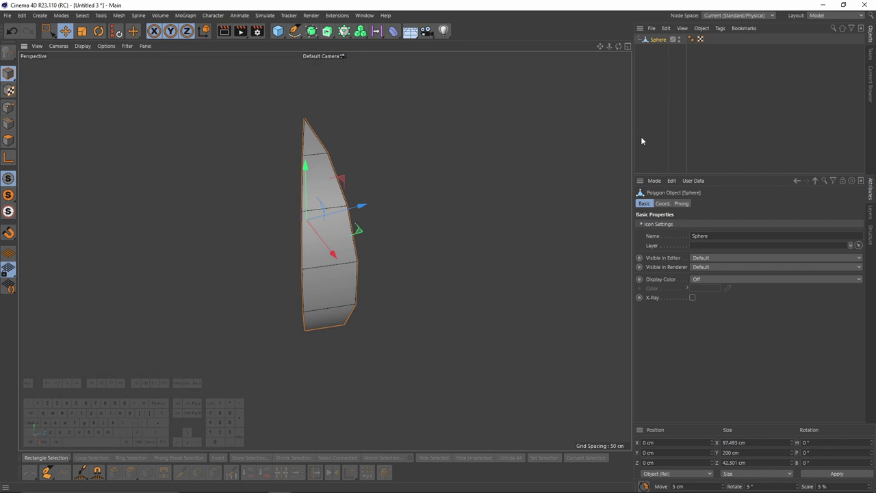
{"action": "left_click_drag", "start_coordinate": [602, 138], "coordinate": [310, 140], "text": "alt"}
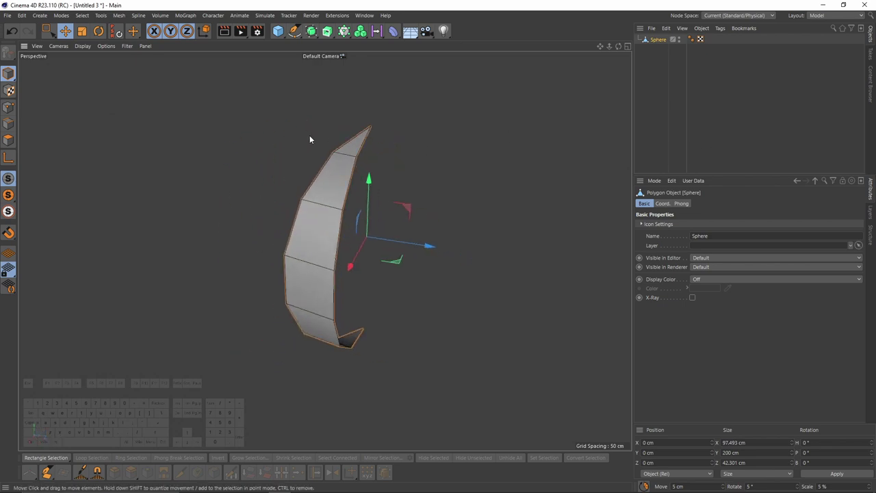
{"action": "left_click", "coordinate": [344, 30]}
{"action": "left_click", "coordinate": [383, 60], "text": "alt"}
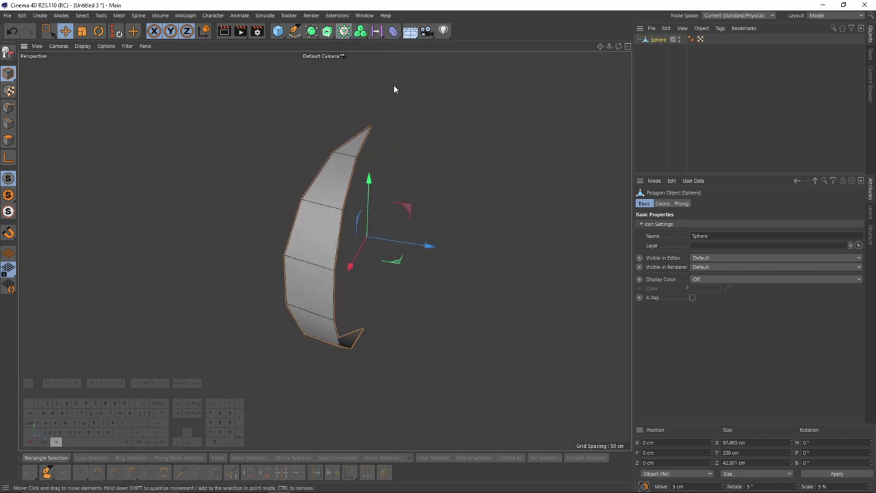
{"action": "left_click_drag", "start_coordinate": [395, 86], "coordinate": [439, 177], "text": "alt"}
{"action": "key", "text": "ctrl+z"}
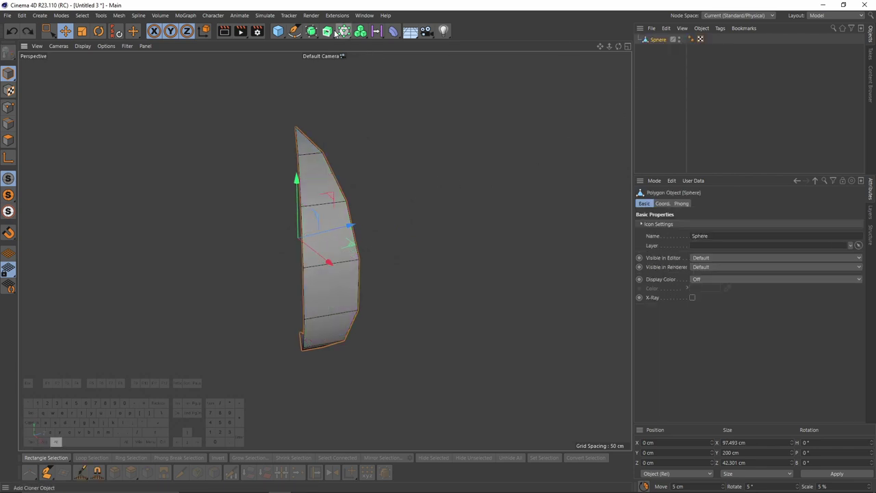
- Add a Cloner as parent of the sphere strip and set its mode to Radial
{"action": "left_click", "coordinate": [344, 31]}
{"action": "left_click", "coordinate": [376, 43], "text": "alt"}
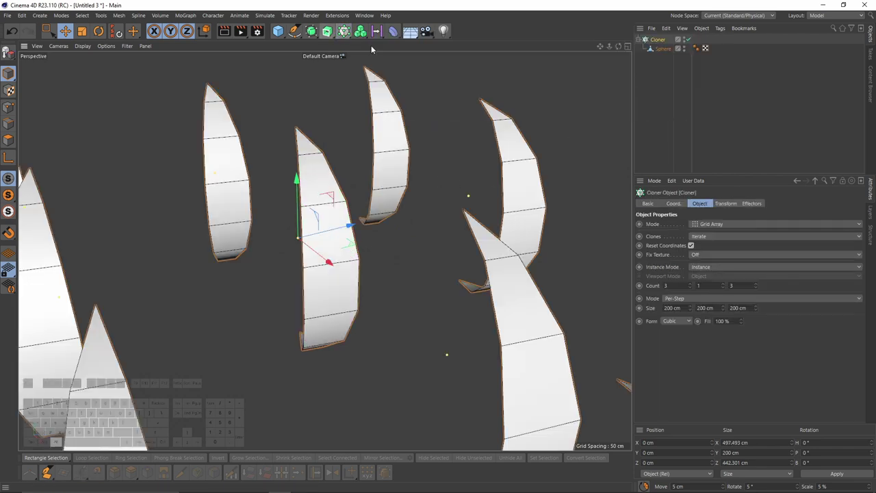
{"action": "left_click", "coordinate": [709, 225]}
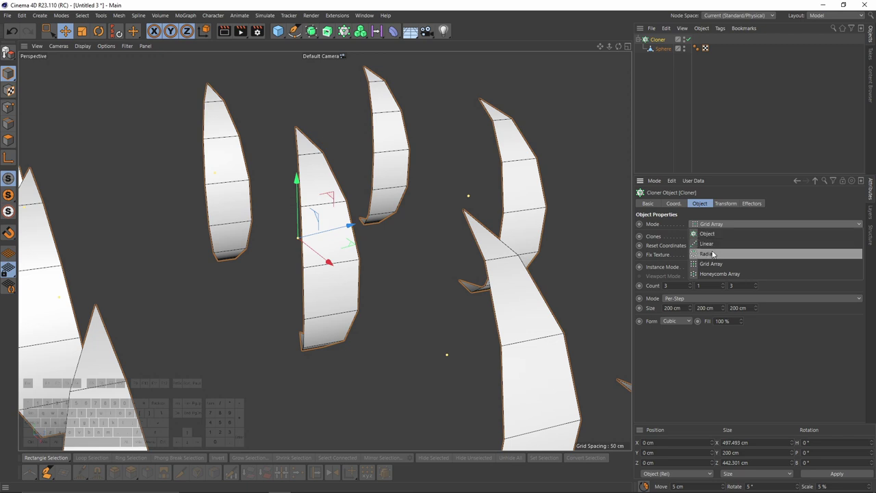
{"action": "left_click", "coordinate": [711, 253]}
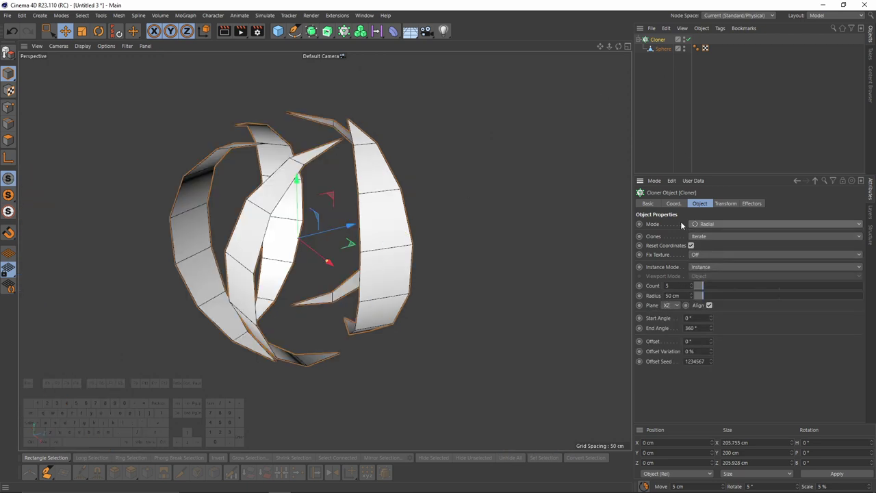
- Set the radial Cloner's count to 14 and its radius to 0 cm
{"action": "left_click", "coordinate": [678, 285]}
{"action": "type", "text": "14"}
{"action": "key", "text": "Return"}
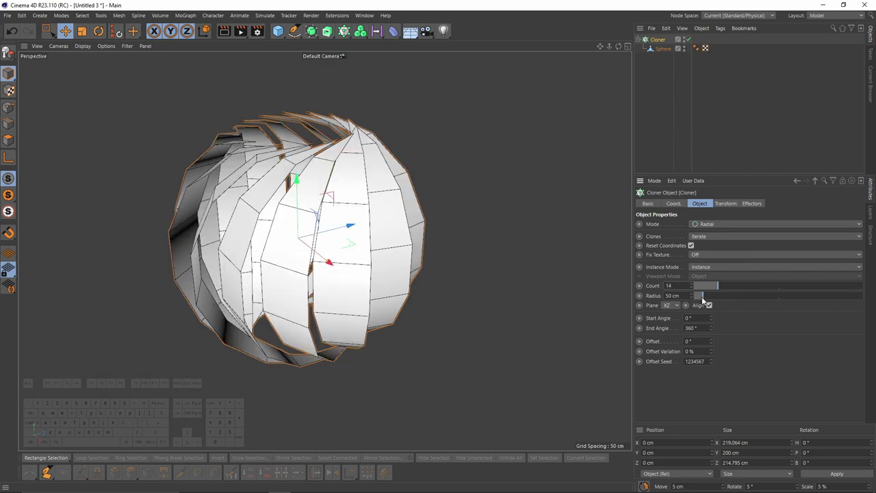
{"action": "left_click_drag", "start_coordinate": [702, 300], "coordinate": [693, 296]}
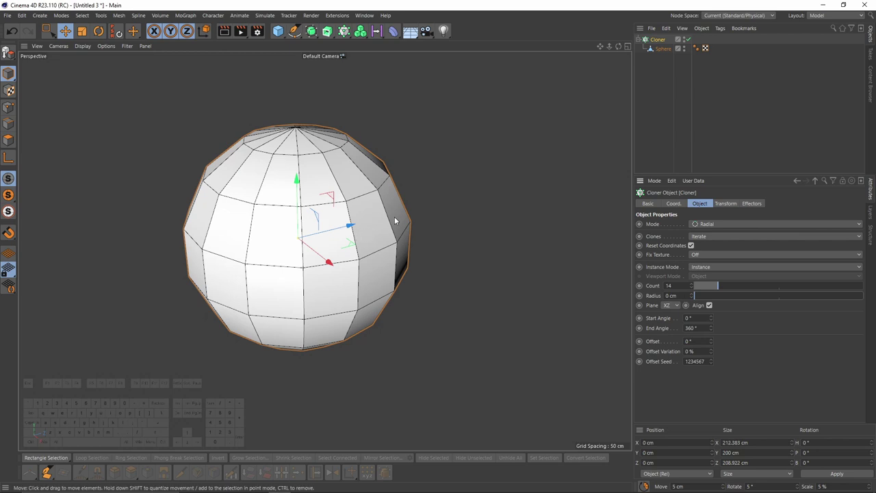
- Add a Connect object as parent of the Cloner to weld the cloned strips
{"action": "middle_click_drag", "start_coordinate": [400, 210], "coordinate": [436, 203], "text": "alt"}
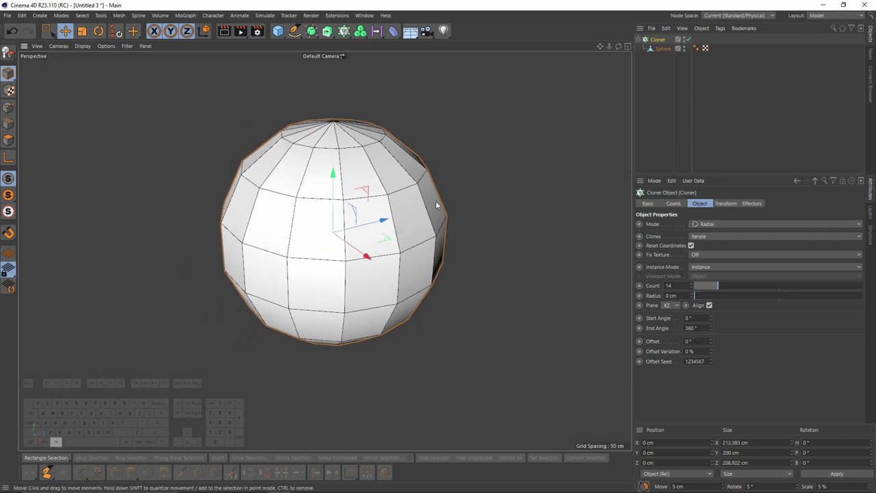
{"action": "left_click", "coordinate": [311, 31]}
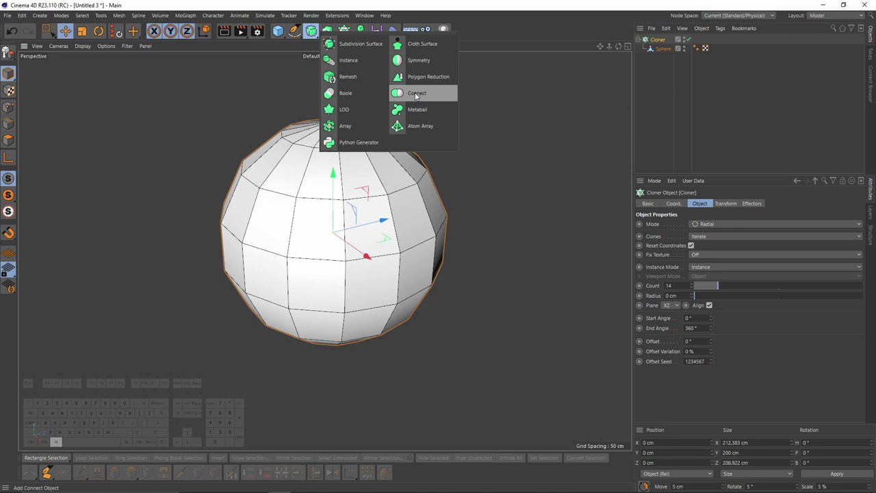
{"action": "left_click", "coordinate": [416, 94], "text": "alt"}
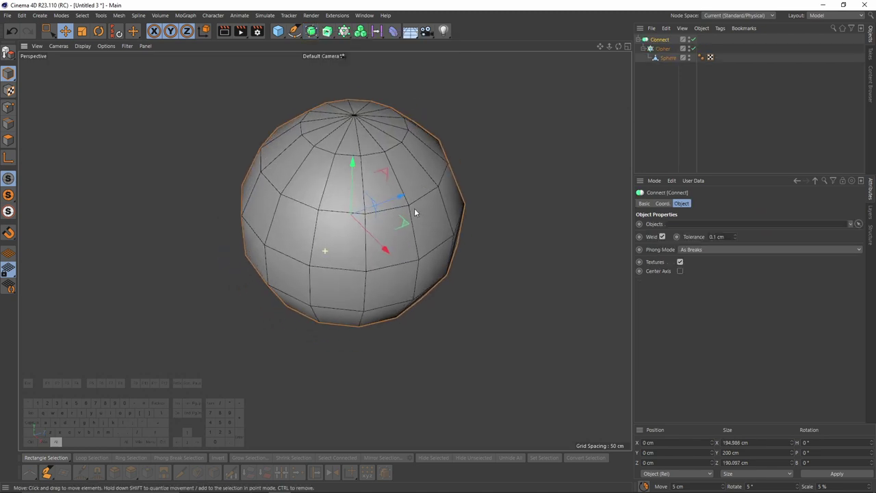
- Select all seven polygons of the Sphere strip and inset them with Extrude Inner at an offset of about 8.6 cm
{"action": "left_click", "coordinate": [663, 58]}
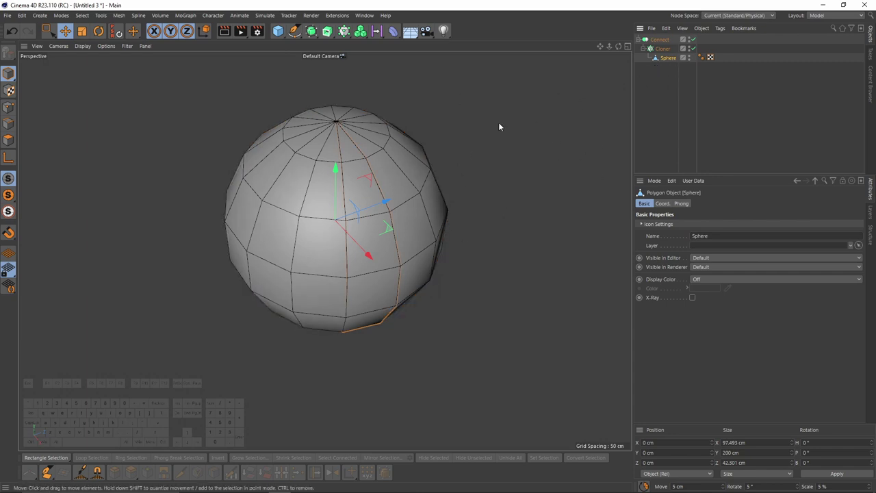
{"action": "mouse_move", "coordinate": [406, 184]}
{"action": "left_mouse_down", "text": "alt"}
{"action": "mouse_move", "coordinate": [401, 163]}
{"action": "mouse_move", "coordinate": [405, 168]}
{"action": "left_mouse_up", "text": "alt"}
{"action": "left_click", "coordinate": [8, 142]}
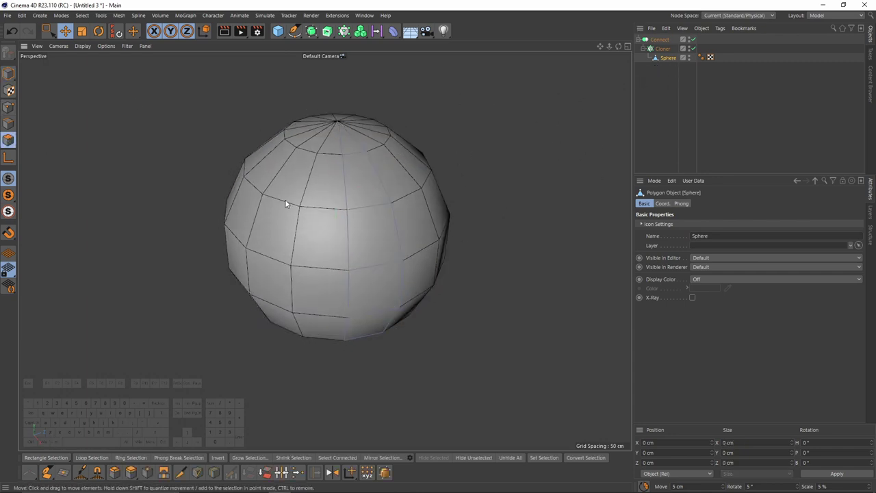
{"action": "right_click_drag", "start_coordinate": [351, 150], "coordinate": [357, 325]}
{"action": "left_click_drag", "start_coordinate": [377, 233], "coordinate": [358, 300], "text": "alt"}
{"action": "left_click", "coordinate": [358, 301], "text": "shift"}
{"action": "left_click", "coordinate": [356, 362], "text": "shift"}
{"action": "left_click_drag", "start_coordinate": [367, 357], "coordinate": [460, 154], "text": "alt"}
{"action": "right_click", "coordinate": [460, 154]}
{"action": "left_click", "coordinate": [503, 149]}
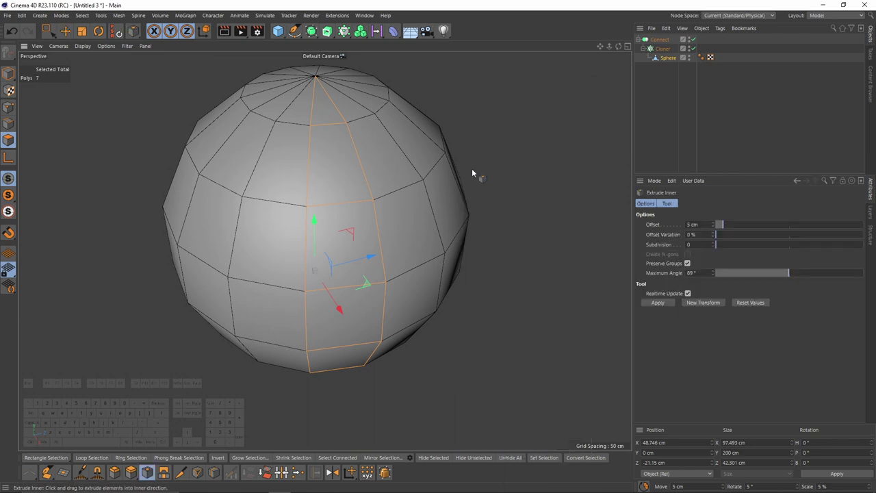
{"action": "left_click_drag", "start_coordinate": [526, 231], "coordinate": [571, 235]}
{"action": "left_click_drag", "start_coordinate": [418, 158], "coordinate": [428, 224], "text": "alt"}
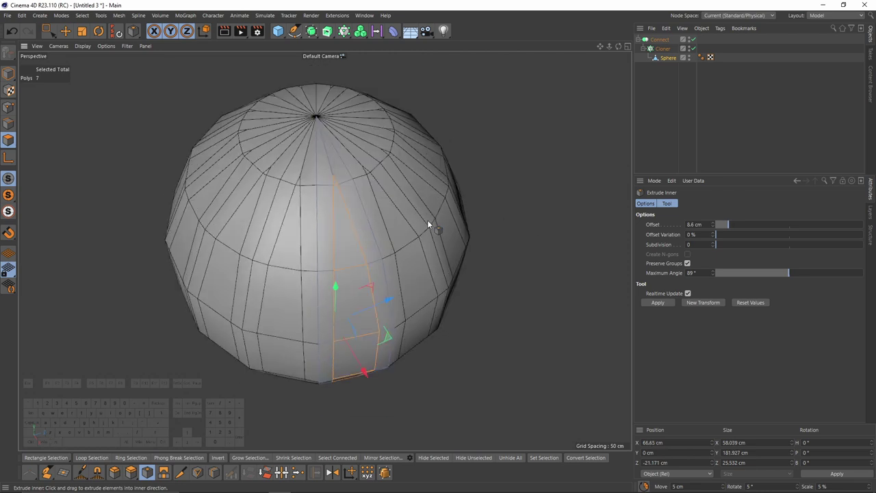
- Slide the inset strip's topmost inner point up to the top pole with the Slide tool and weld it there
{"action": "left_click", "coordinate": [8, 107]}
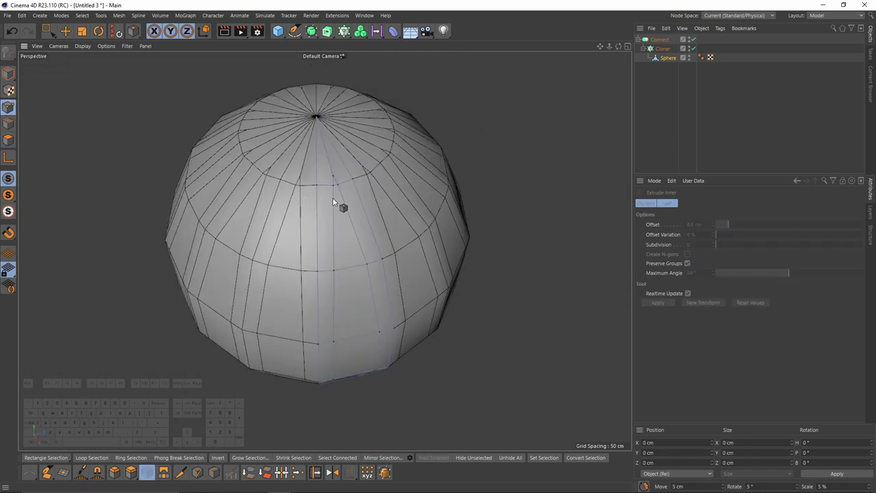
{"action": "key", "text": "m"}
{"action": "left_click", "coordinate": [446, 310]}
{"action": "scroll", "coordinate": [339, 159], "scroll_direction": "up", "scroll_amount": 2}
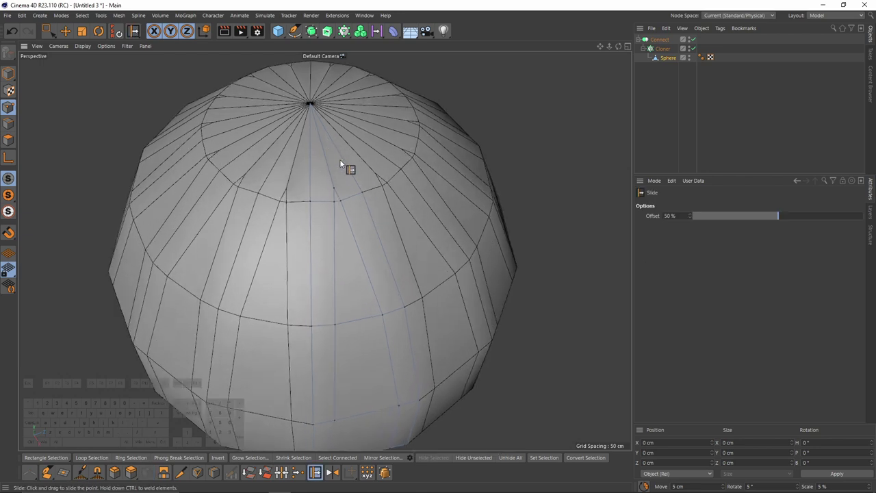
{"action": "left_click_drag", "start_coordinate": [344, 177], "coordinate": [377, 262], "text": "alt"}
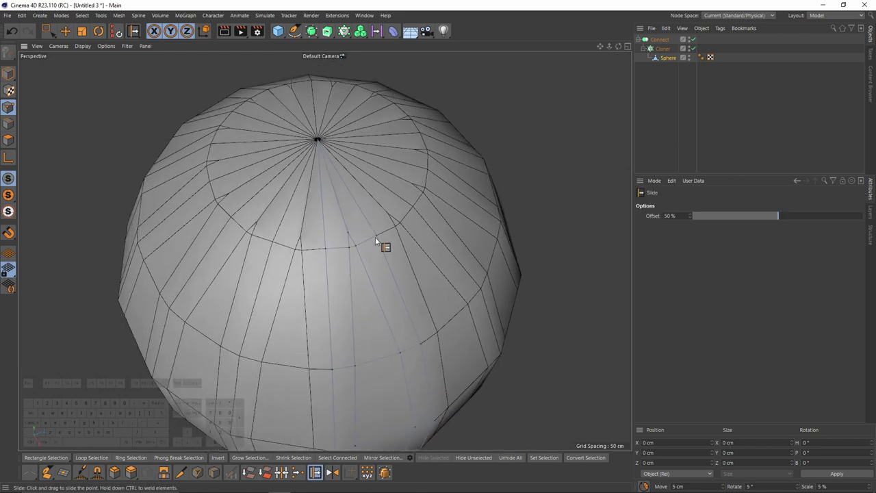
{"action": "left_click_drag", "start_coordinate": [347, 237], "coordinate": [347, 226]}
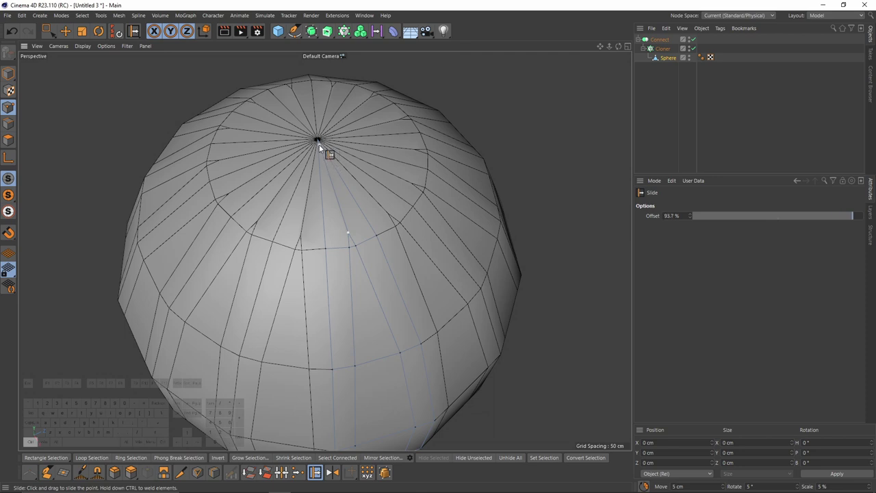
{"action": "left_click_drag", "start_coordinate": [319, 146], "coordinate": [317, 140], "text": "ctrl"}
- Weld the inset strip's lowest inner point onto the bottom pole with the Slide tool
{"action": "middle_click_drag", "start_coordinate": [392, 401], "coordinate": [367, 284], "text": "alt"}
{"action": "left_click_drag", "start_coordinate": [354, 342], "coordinate": [345, 230], "text": "alt"}
{"action": "middle_click_drag", "start_coordinate": [359, 376], "coordinate": [350, 250], "text": "alt"}
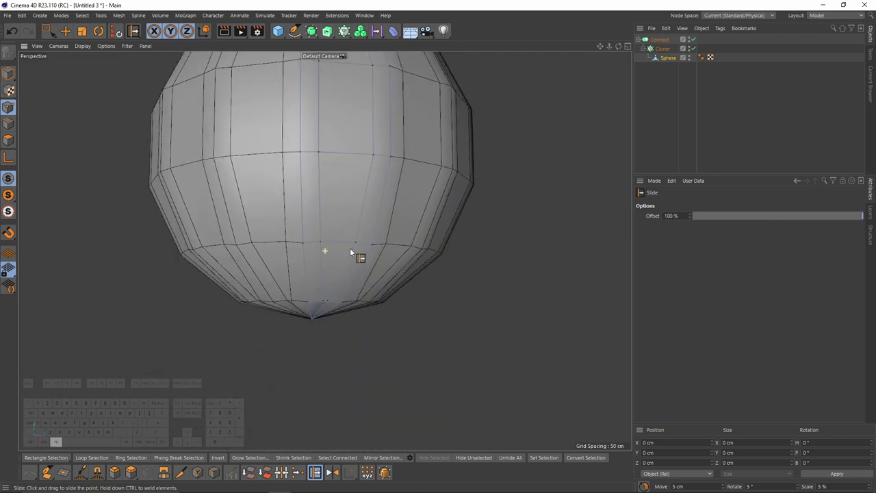
{"action": "left_click_drag", "start_coordinate": [350, 254], "coordinate": [333, 196], "text": "alt"}
{"action": "left_click_drag", "start_coordinate": [326, 295], "coordinate": [311, 353], "text": "alt"}
{"action": "left_click_drag", "start_coordinate": [313, 212], "coordinate": [334, 287], "text": "alt"}
{"action": "right_click_drag", "start_coordinate": [342, 288], "coordinate": [322, 274], "text": "alt"}
{"action": "left_click_drag", "start_coordinate": [328, 274], "coordinate": [373, 268], "text": "alt"}
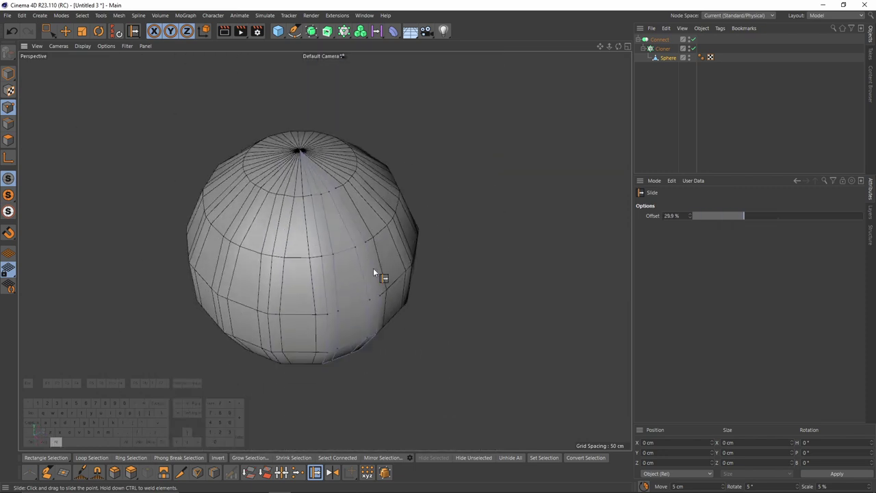
- Remove the strip's two pointed end polygons from the selection and push the remaining five outward with Normal Move
{"action": "left_click", "coordinate": [8, 141]}
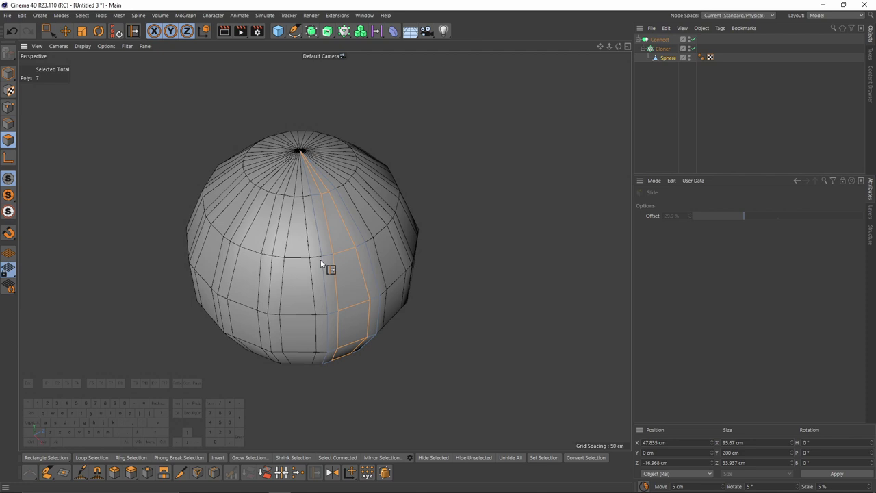
{"action": "key", "text": "e"}
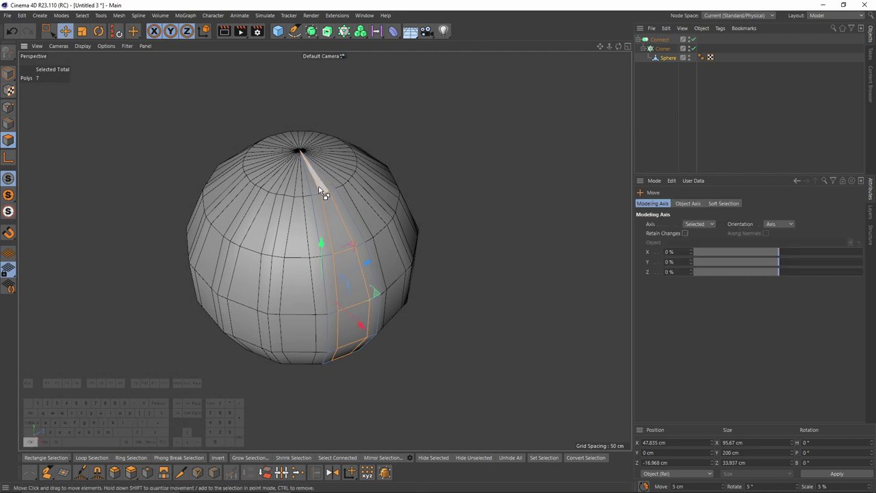
{"action": "left_click", "coordinate": [319, 188], "text": "ctrl"}
{"action": "left_click_drag", "start_coordinate": [357, 294], "coordinate": [448, 159], "text": "alt"}
{"action": "left_click", "coordinate": [327, 218], "text": "ctrl"}
{"action": "right_click", "coordinate": [453, 161]}
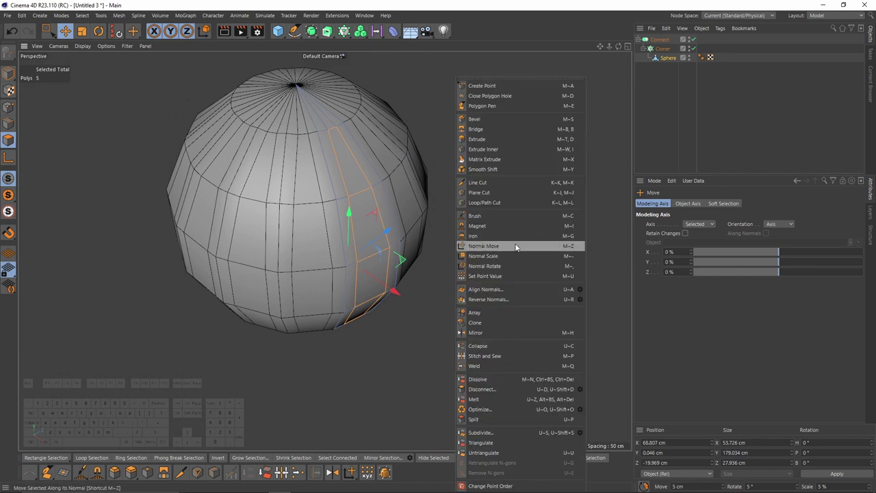
{"action": "left_click", "coordinate": [515, 246]}
{"action": "left_click_drag", "start_coordinate": [452, 241], "coordinate": [562, 241]}
{"action": "left_click_drag", "start_coordinate": [415, 241], "coordinate": [357, 137], "text": "alt"}
{"action": "left_click_drag", "start_coordinate": [387, 262], "coordinate": [283, 117], "text": "alt"}
- Select the seven groove edges along one side of the strip from pole to pole and slide them by about 1.8 cm
{"action": "left_click", "coordinate": [9, 123]}
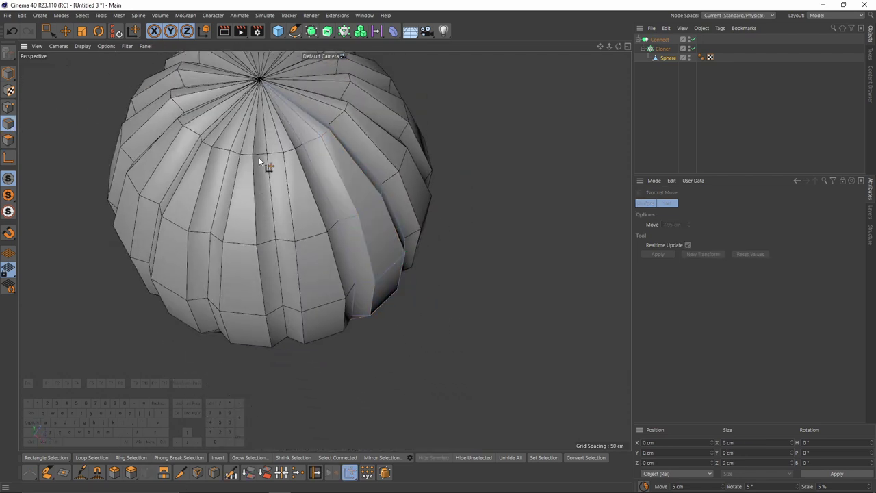
{"action": "left_click", "coordinate": [293, 130]}
{"action": "left_click", "coordinate": [324, 198], "text": "shift"}
{"action": "left_click_drag", "start_coordinate": [364, 307], "coordinate": [355, 165], "text": "alt"}
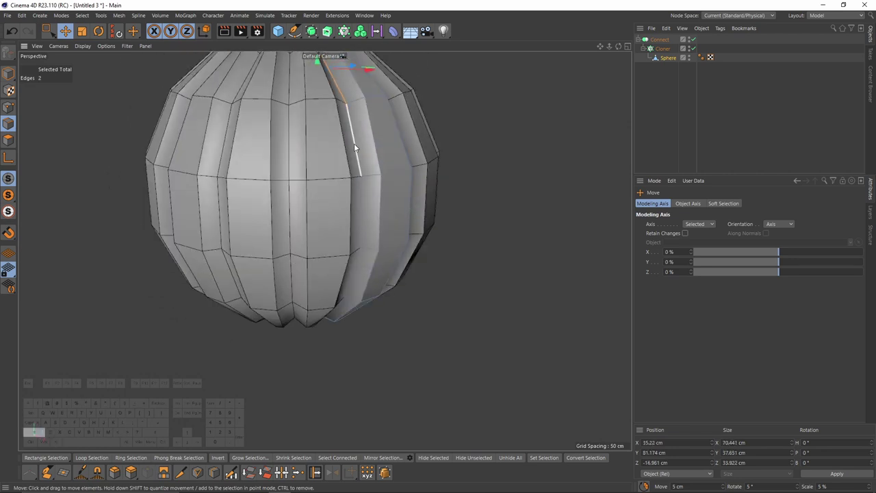
{"action": "left_click", "coordinate": [355, 149], "text": "shift"}
{"action": "left_click", "coordinate": [359, 224], "text": "shift"}
{"action": "left_click_drag", "start_coordinate": [393, 253], "coordinate": [376, 204], "text": "alt"}
{"action": "left_click", "coordinate": [364, 216], "text": "shift"}
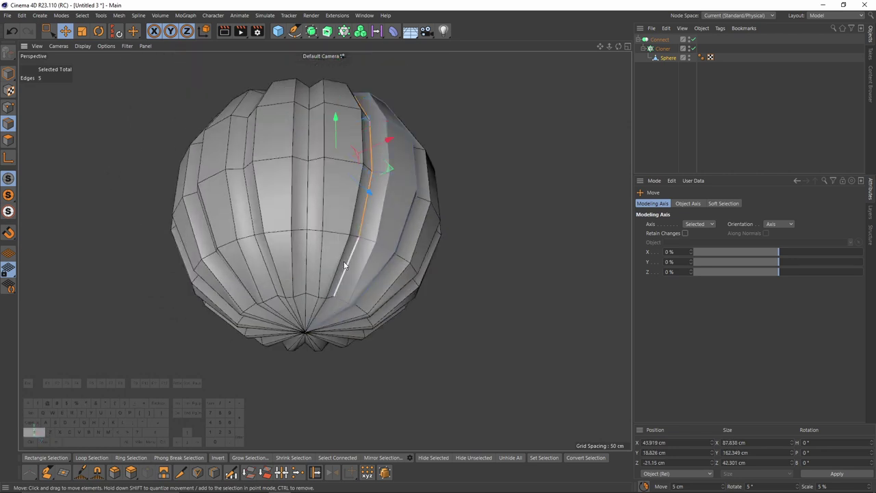
{"action": "left_click", "coordinate": [328, 297], "text": "shift"}
{"action": "left_click_drag", "start_coordinate": [382, 260], "coordinate": [434, 193], "text": "alt"}
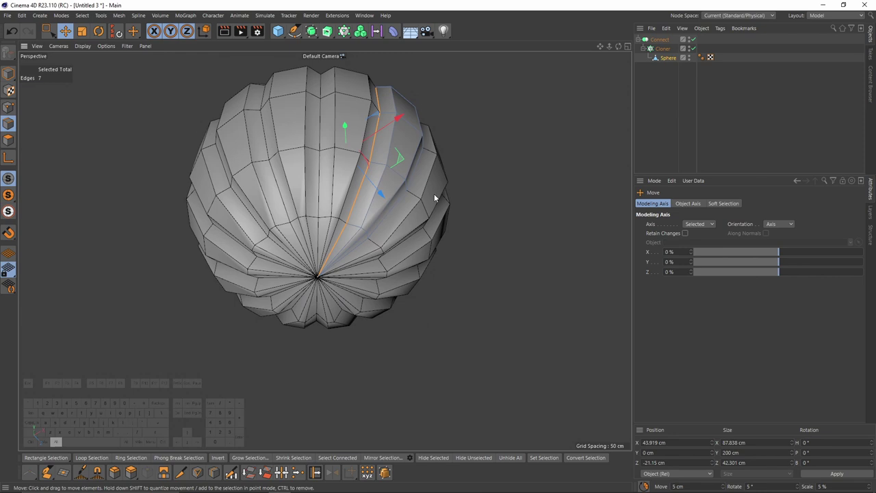
{"action": "right_click", "coordinate": [435, 191]}
{"action": "left_click", "coordinate": [453, 343]}
{"action": "scroll", "coordinate": [363, 175], "scroll_direction": "up", "scroll_amount": 10}
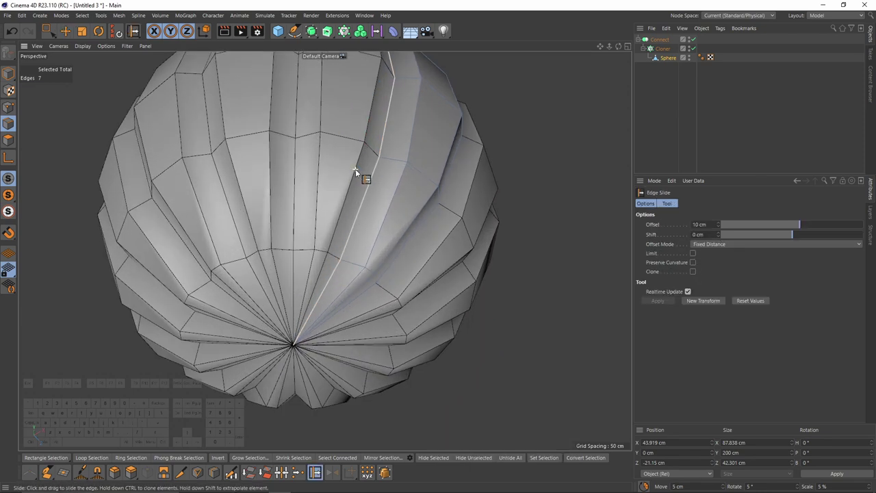
{"action": "left_click_drag", "start_coordinate": [378, 165], "coordinate": [392, 170]}
{"action": "scroll", "coordinate": [352, 194], "scroll_direction": "down", "scroll_amount": 10}
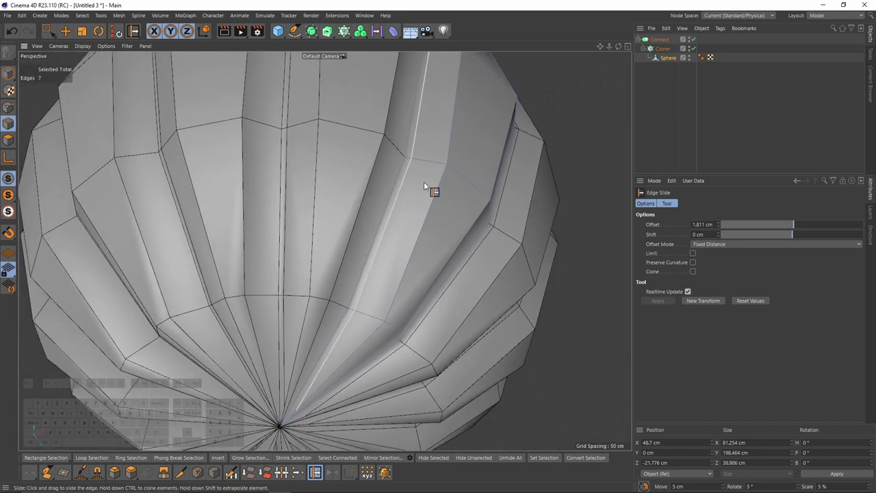
- Weld the displaced end point of the slid edges back onto the bottom pole with the Slide tool
{"action": "left_click_drag", "start_coordinate": [365, 299], "coordinate": [384, 222], "text": "alt"}
{"action": "right_click_drag", "start_coordinate": [383, 222], "coordinate": [405, 263], "text": "alt"}
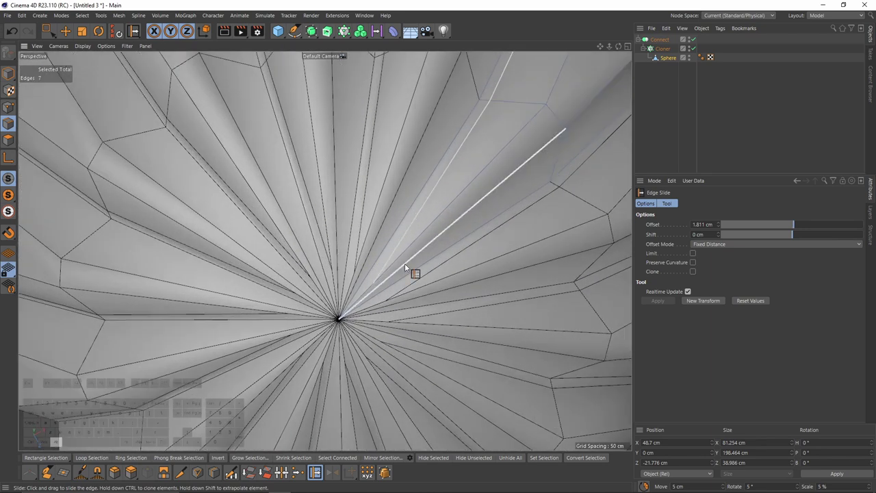
{"action": "left_click", "coordinate": [8, 107]}
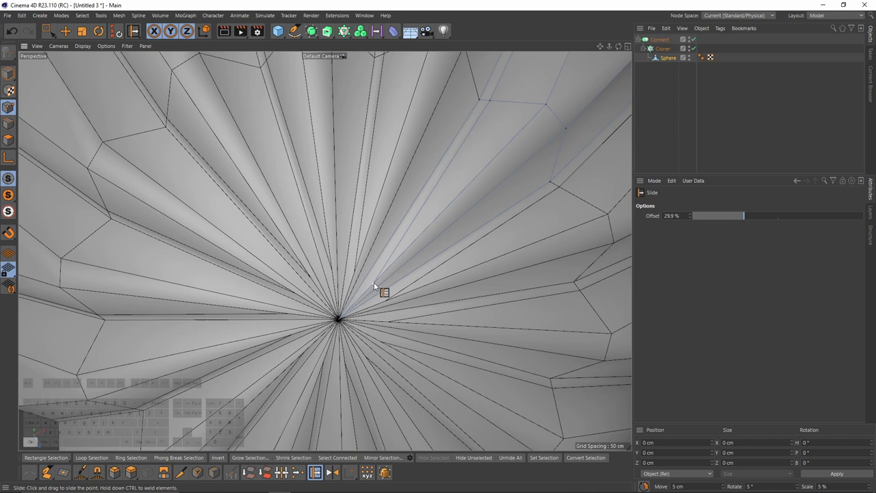
{"action": "left_click_drag", "start_coordinate": [374, 286], "coordinate": [341, 318], "text": "ctrl"}
{"action": "right_click_drag", "start_coordinate": [340, 318], "coordinate": [365, 183], "text": "alt"}
{"action": "left_click_drag", "start_coordinate": [366, 182], "coordinate": [385, 290], "text": "alt"}
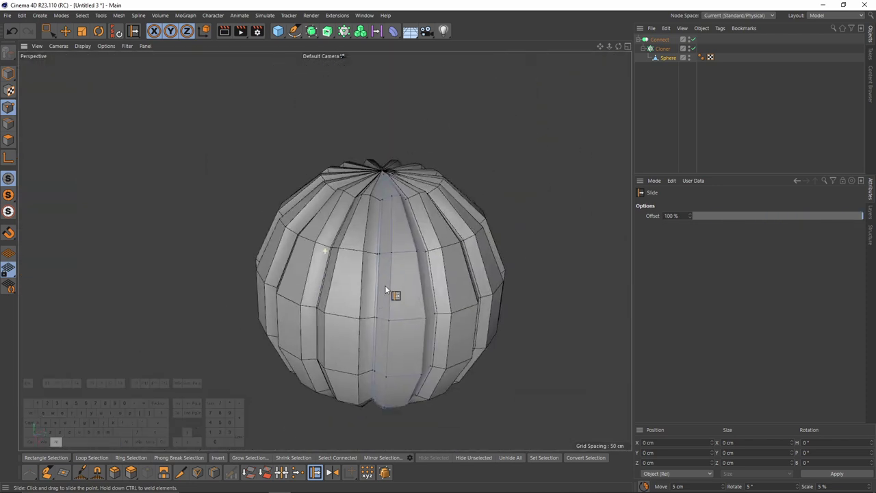
{"action": "right_click_drag", "start_coordinate": [388, 199], "coordinate": [389, 165], "text": "alt"}
{"action": "left_click_drag", "start_coordinate": [389, 165], "coordinate": [377, 168], "text": "alt"}
- Slide the seven border edges along the opposite side of the strip to tighten the groove there
{"action": "left_click", "coordinate": [9, 124]}
{"action": "key", "text": "e"}
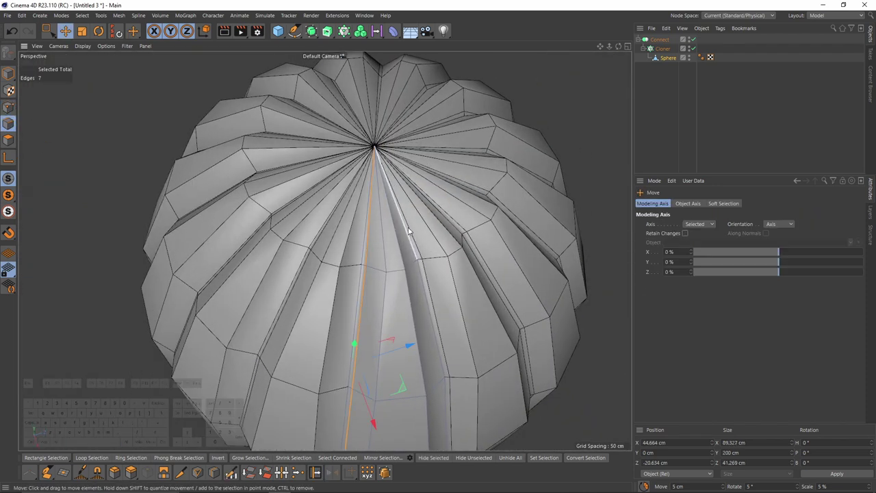
{"action": "left_click_drag", "start_coordinate": [408, 231], "coordinate": [369, 209], "text": "alt"}
{"action": "right_click", "coordinate": [413, 187]}
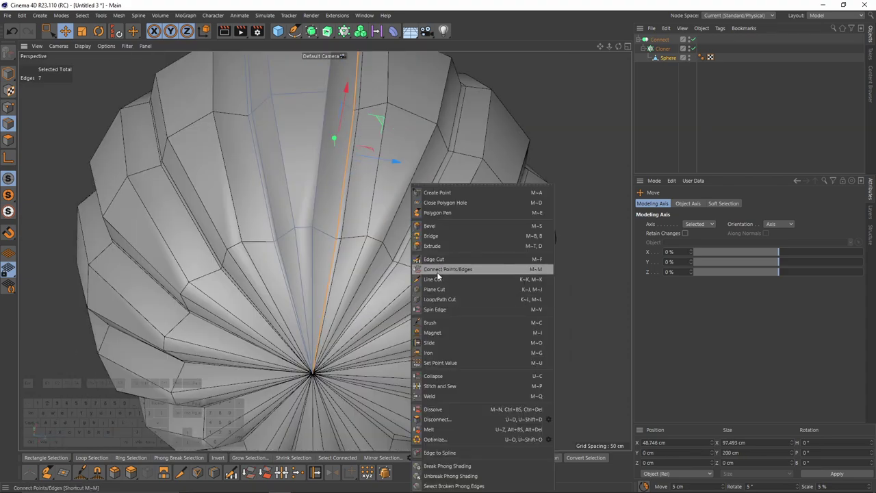
{"action": "left_click", "coordinate": [434, 343]}
{"action": "right_click_drag", "start_coordinate": [346, 209], "coordinate": [339, 185], "text": "alt"}
{"action": "left_click_drag", "start_coordinate": [337, 184], "coordinate": [332, 103]}
{"action": "left_click", "coordinate": [9, 107]}
{"action": "left_click_drag", "start_coordinate": [301, 335], "coordinate": [206, 175], "text": "alt"}
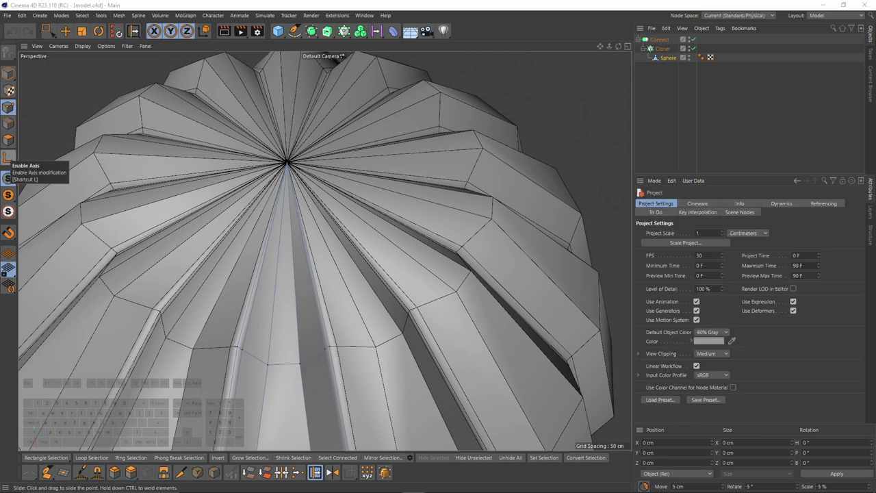
{"action": "scroll", "coordinate": [237, 191], "scroll_direction": "down", "scroll_amount": 6}
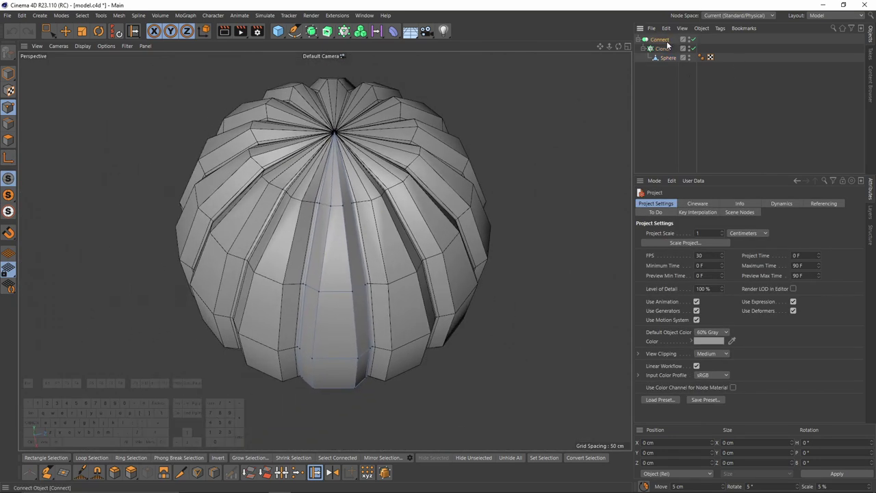
- Add a Subdivision Surface as parent of the Connect object and display the model with Gouraud shading without lines
{"action": "left_click", "coordinate": [667, 43]}
{"action": "left_click", "coordinate": [314, 35]}
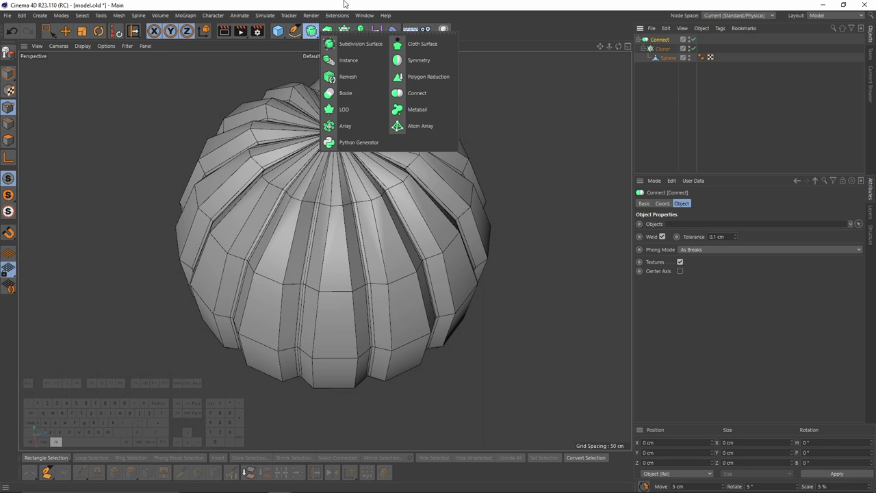
{"action": "left_click", "coordinate": [349, 47], "text": "alt"}
{"action": "mouse_move", "coordinate": [368, 182]}
{"action": "left_mouse_down", "text": "alt"}
{"action": "mouse_move", "coordinate": [403, 134]}
{"action": "mouse_move", "coordinate": [416, 153]}
{"action": "left_mouse_up", "text": "alt"}
{"action": "key", "text": "n"}
{"action": "key", "text": "a"}
{"action": "scroll", "coordinate": [404, 177], "scroll_direction": "down", "scroll_amount": 4}
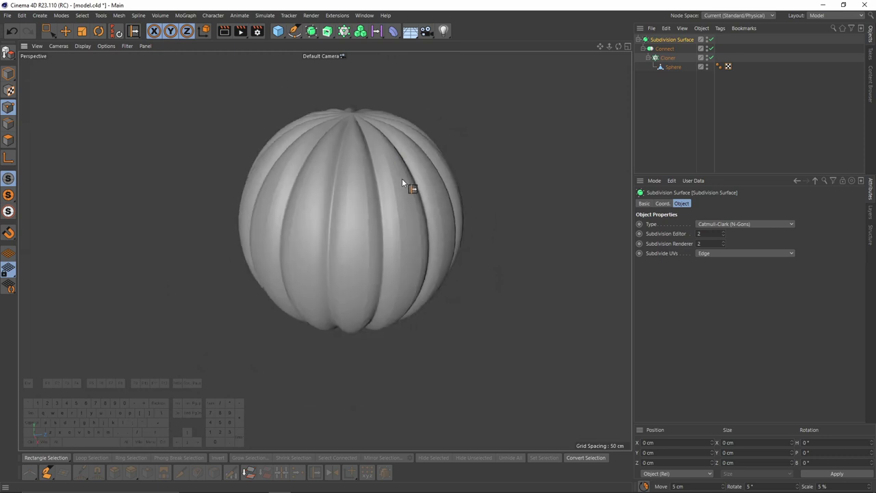
- Set the Phong Angle of the Sphere strip's Phong tag to 89°
{"action": "scroll", "coordinate": [411, 198], "scroll_direction": "up", "scroll_amount": 3}
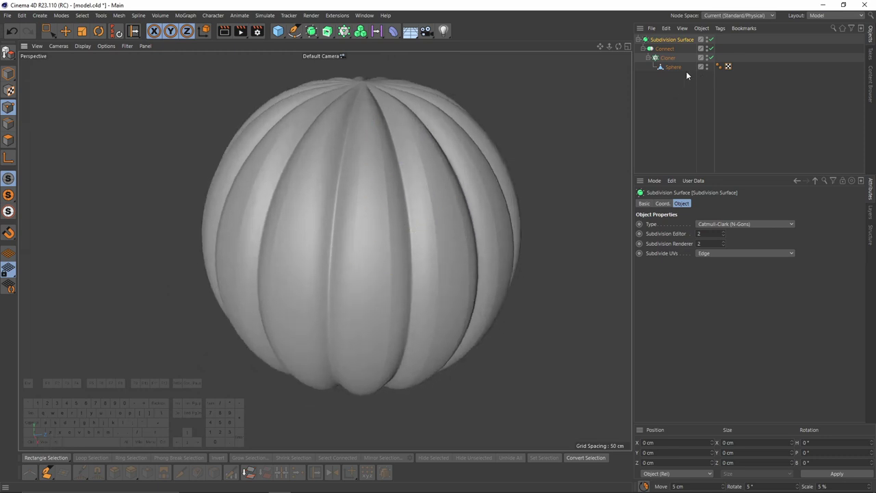
{"action": "left_click", "coordinate": [719, 67]}
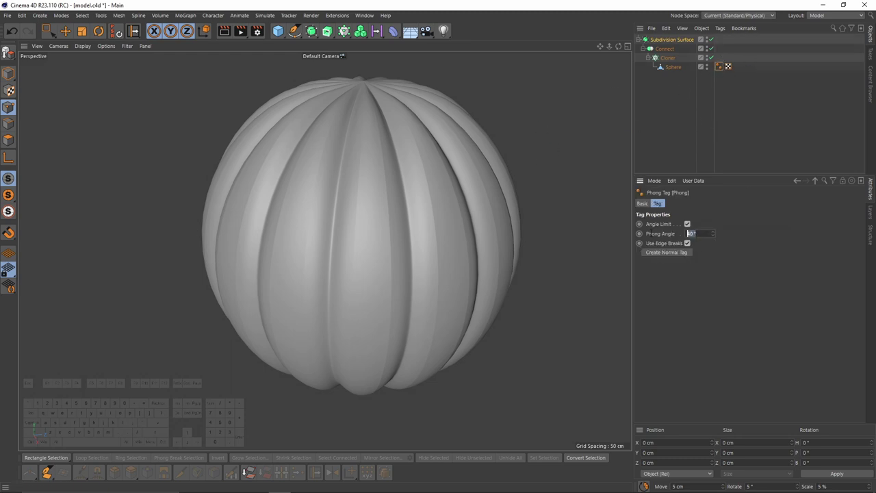
{"action": "type", "text": "89"}
{"action": "key", "text": "Return"}
{"action": "left_click_drag", "start_coordinate": [439, 209], "coordinate": [430, 233], "text": "alt"}
- Move the Sphere strip's top pole point down to about 87 cm in Y to dent the pumpkin's top
{"action": "left_click", "coordinate": [678, 67]}
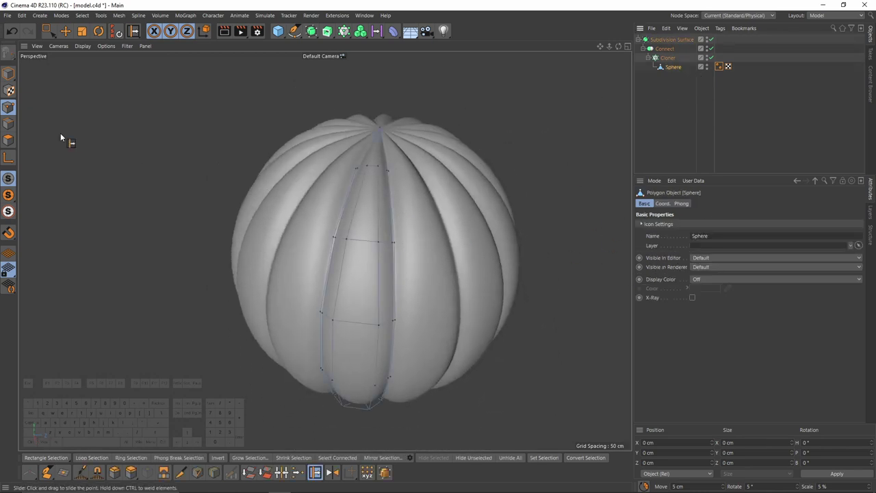
{"action": "left_click", "coordinate": [66, 31]}
{"action": "left_click", "coordinate": [382, 130]}
{"action": "scroll", "coordinate": [383, 127], "scroll_direction": "up", "scroll_amount": 3}
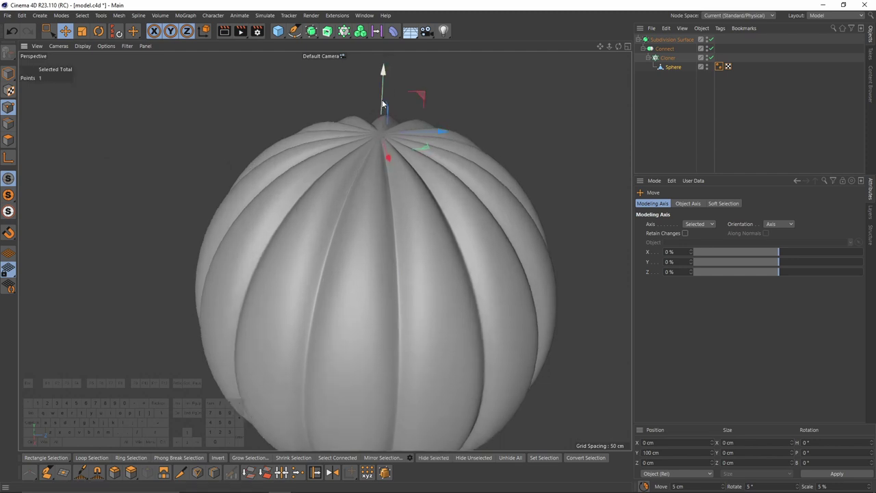
{"action": "left_click_drag", "start_coordinate": [385, 73], "coordinate": [384, 101]}
{"action": "scroll", "coordinate": [385, 130], "scroll_direction": "down", "scroll_amount": 3}
{"action": "left_click_drag", "start_coordinate": [386, 133], "coordinate": [382, 191], "text": "alt"}
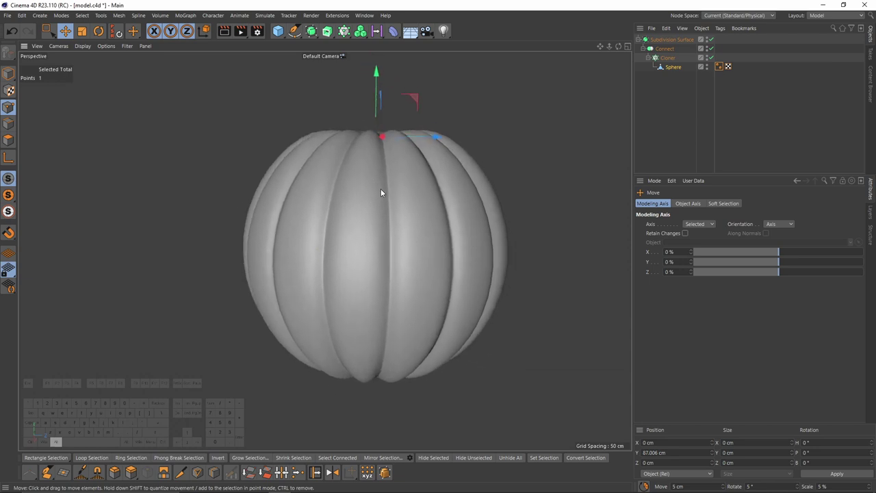
- Convert the Connect object with its cloned strips into a single editable mesh
{"action": "left_click", "coordinate": [668, 50]}
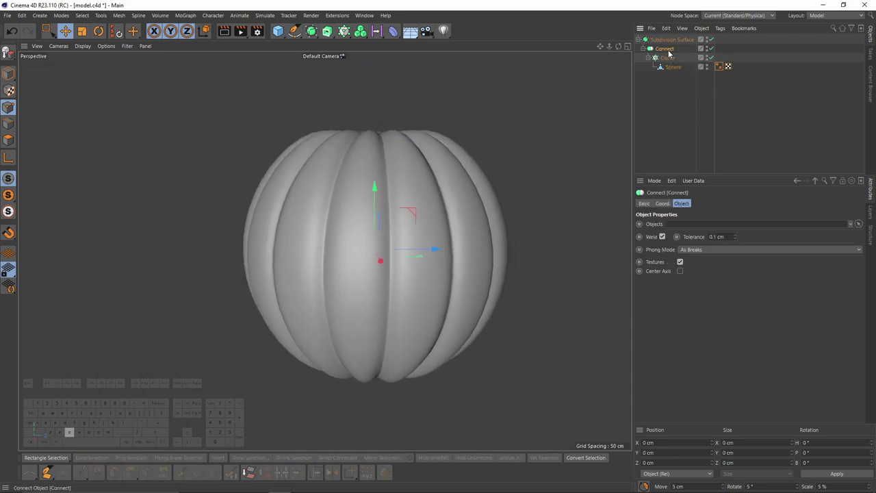
{"action": "key", "text": "c"}
{"action": "scroll", "coordinate": [393, 171], "scroll_direction": "up", "scroll_amount": 5}
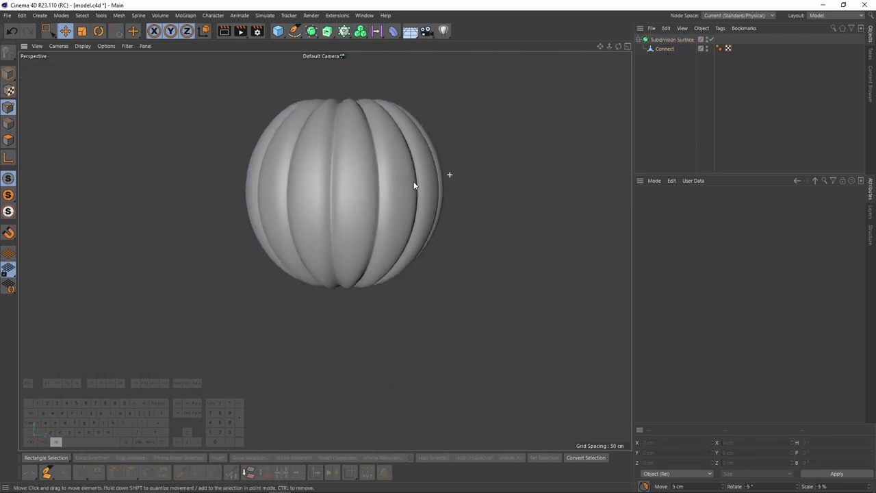
{"action": "left_click_drag", "start_coordinate": [414, 185], "coordinate": [384, 194], "text": "alt"}
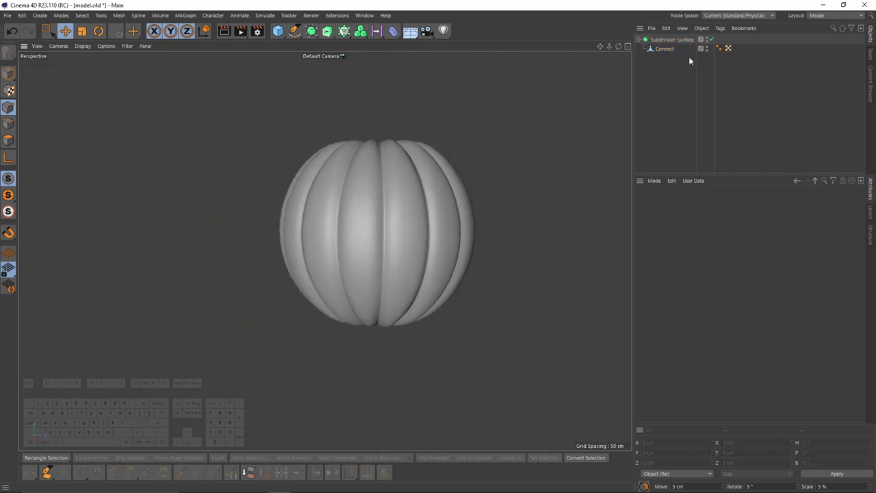
- Rectangle-select the lowest points of the Connect mesh in the Front view and delete the bottom cap
{"action": "left_click", "coordinate": [665, 48]}
{"action": "middle_click", "coordinate": [397, 305]}
{"action": "middle_click", "coordinate": [488, 338]}
{"action": "scroll", "coordinate": [347, 316], "scroll_direction": "up", "scroll_amount": 5}
{"action": "key", "text": "space"}
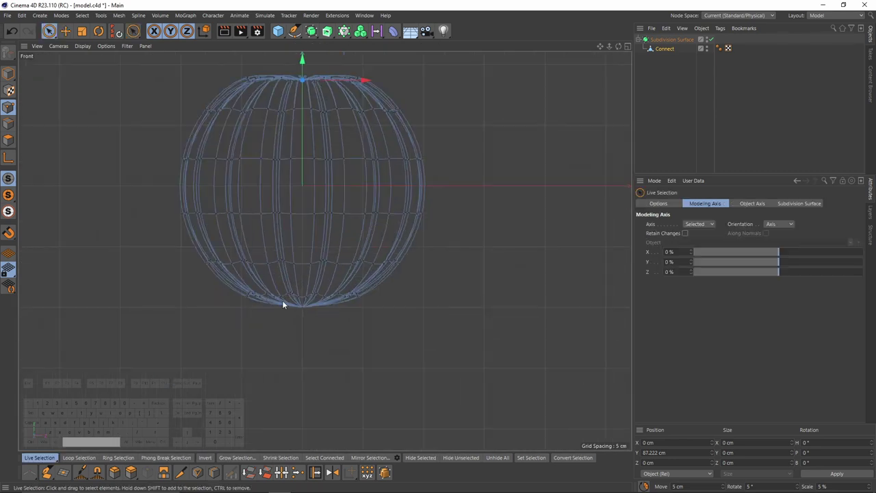
{"action": "key", "text": "0"}
{"action": "left_click_drag", "start_coordinate": [215, 282], "coordinate": [466, 373]}
- Lower the pumpkin's open bottom points to about -71 cm in Y and scale them inward to about 159 cm across
{"action": "key", "text": "F5"}
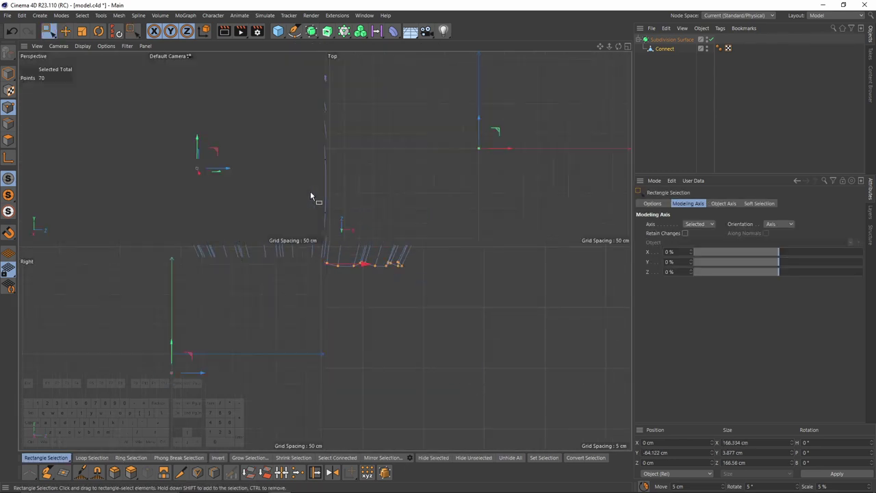
{"action": "key", "text": "F4"}
{"action": "key", "text": "F1"}
{"action": "key", "text": "e"}
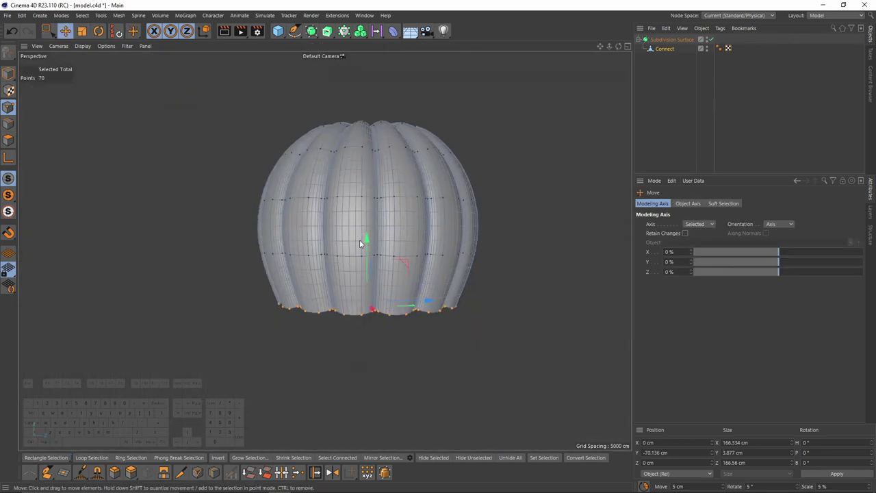
{"action": "left_click_drag", "start_coordinate": [366, 240], "coordinate": [367, 241]}
{"action": "key", "text": "t"}
{"action": "left_click_drag", "start_coordinate": [519, 335], "coordinate": [499, 337]}
- Turn off the Subdivision Surface, convert the bottom point selection to edges, and flatten that edge loop vertically
{"action": "key", "text": "q"}
{"action": "left_click_drag", "start_coordinate": [397, 287], "coordinate": [373, 264], "text": "alt"}
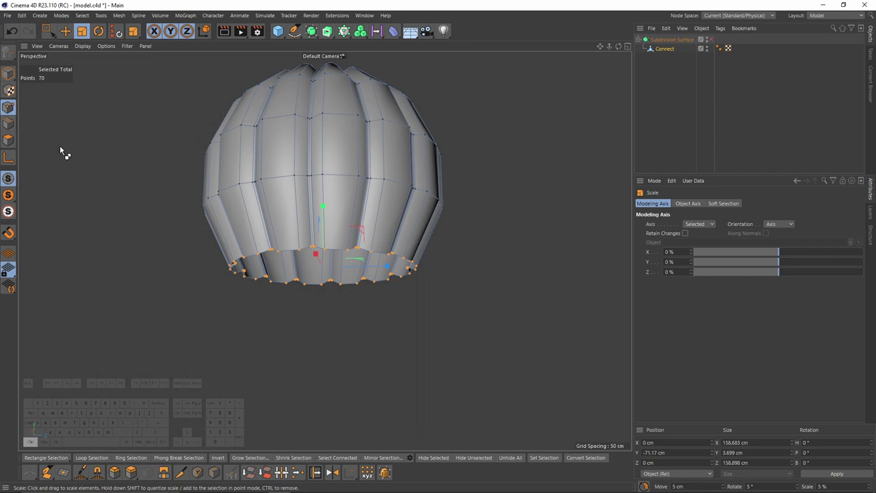
{"action": "left_click", "coordinate": [8, 124], "text": "ctrl"}
{"action": "scroll", "coordinate": [375, 234], "scroll_direction": "up", "scroll_amount": 3}
{"action": "left_click_drag", "start_coordinate": [375, 234], "coordinate": [324, 129], "text": "alt"}
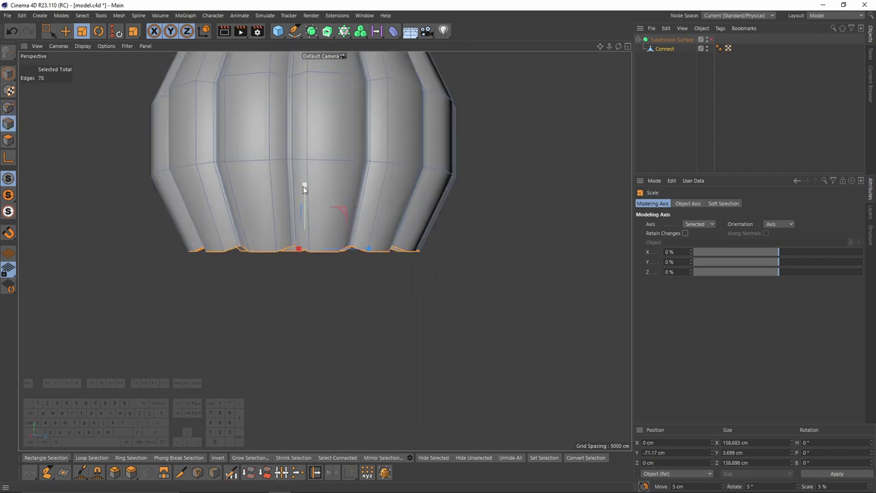
{"action": "left_click_drag", "start_coordinate": [306, 184], "coordinate": [395, 209]}
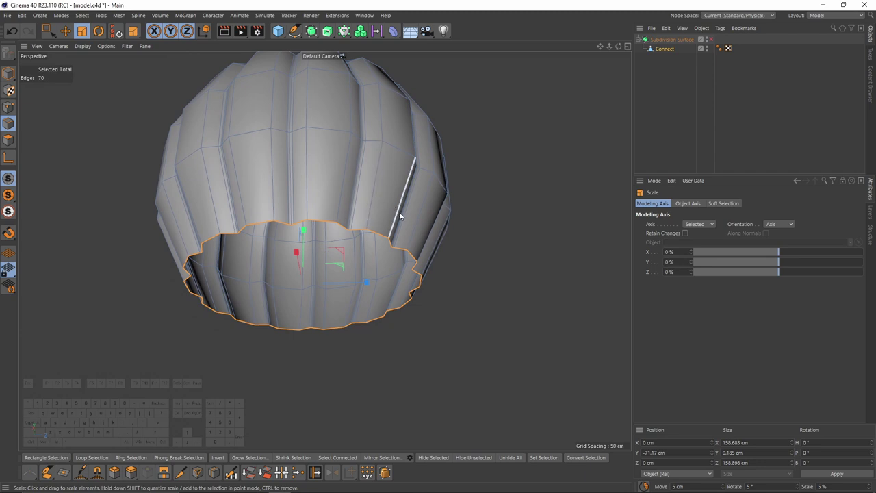
- Extrude the bottom edge loop inward to about 84 cm across and collapse it to close the pumpkin's underside
{"action": "left_click_drag", "start_coordinate": [543, 272], "coordinate": [366, 287]}
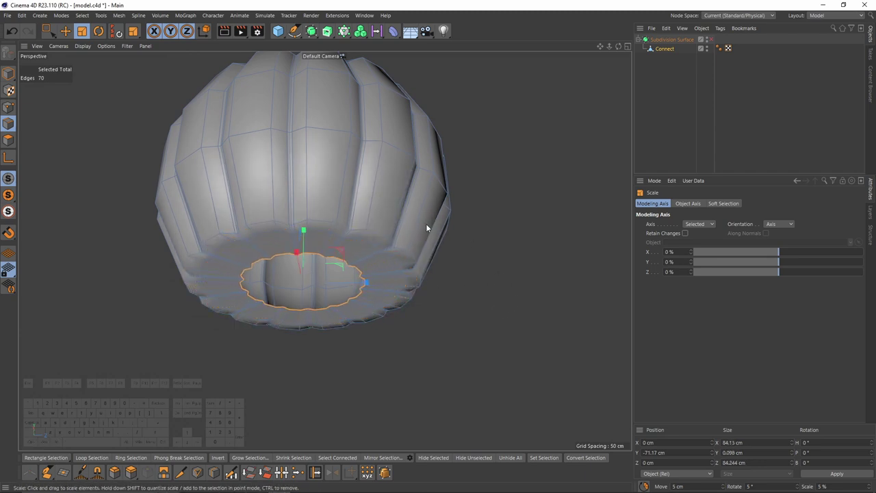
{"action": "right_click", "coordinate": [426, 224]}
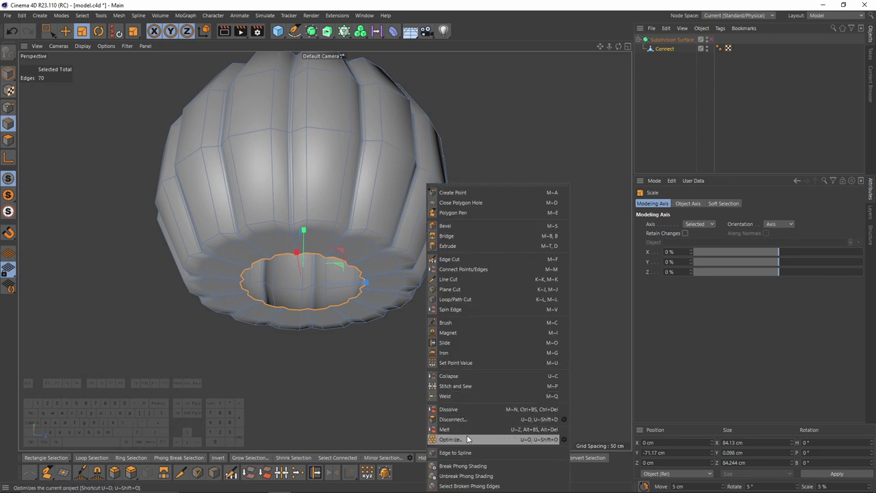
{"action": "left_click", "coordinate": [472, 376]}
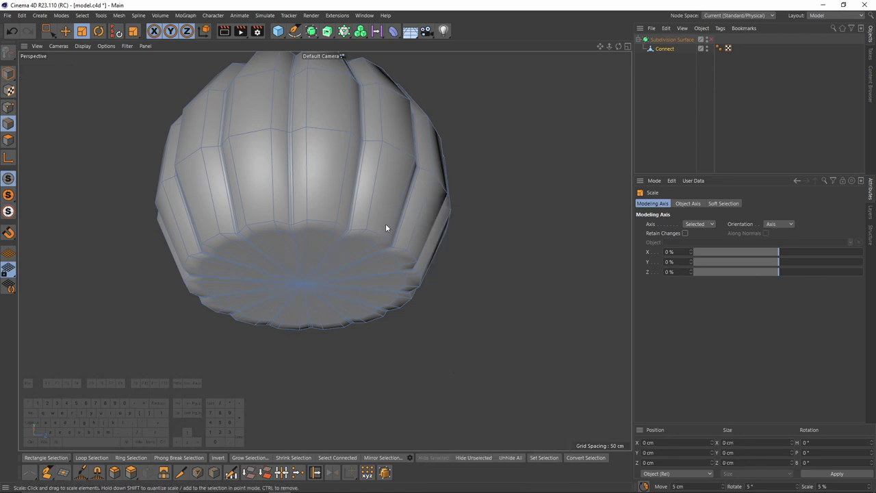
- Turn the Subdivision Surface back on to smooth the closed pumpkin body
{"action": "left_click_drag", "start_coordinate": [386, 224], "coordinate": [363, 283], "text": "alt"}
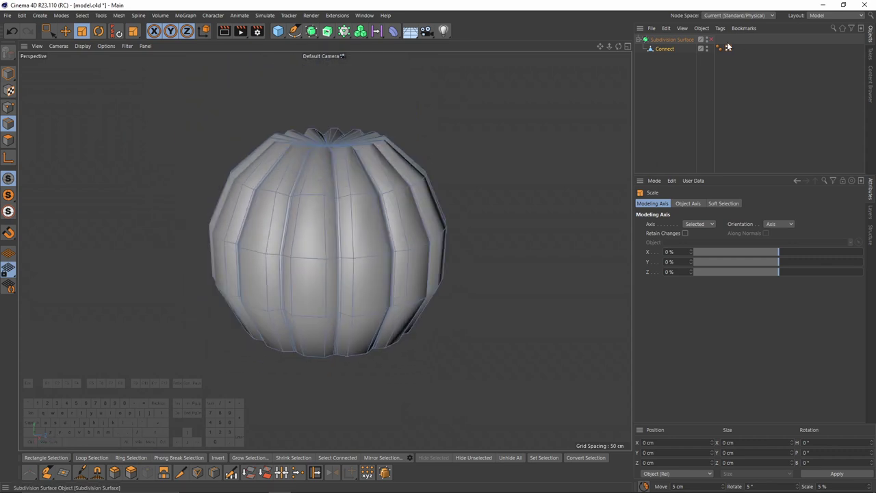
{"action": "left_click", "coordinate": [710, 39]}
{"action": "left_click_drag", "start_coordinate": [363, 232], "coordinate": [478, 318], "text": "alt"}
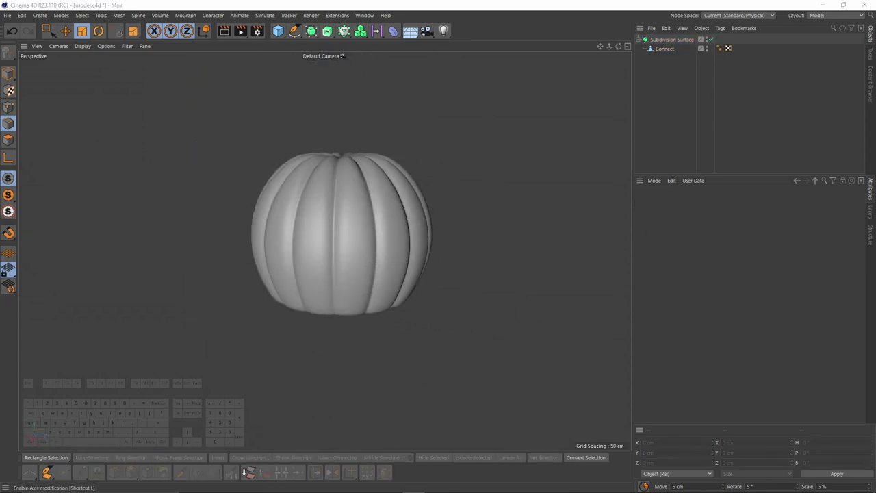
- Load the pumpkin face reference image from the ref folder as the Front view's background picture
{"action": "middle_click", "coordinate": [411, 237]}
{"action": "middle_click", "coordinate": [445, 293]}
{"action": "scroll", "coordinate": [332, 215], "scroll_direction": "down", "scroll_amount": 3}
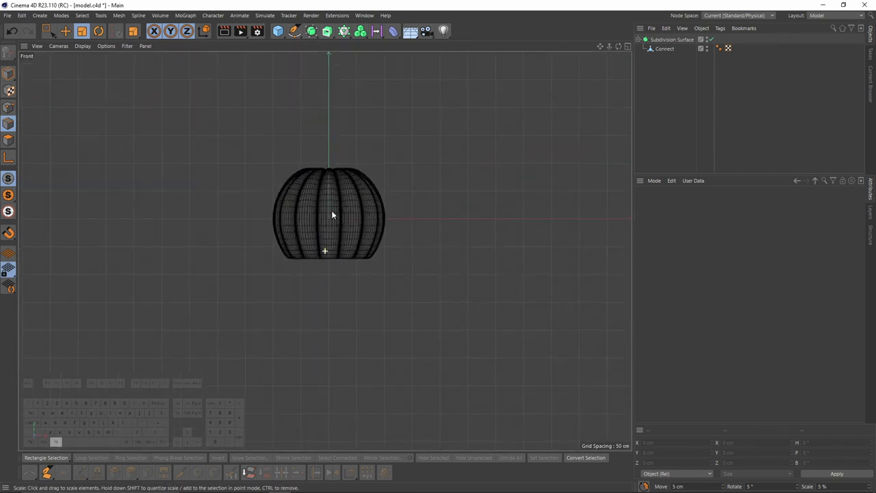
{"action": "scroll", "coordinate": [342, 205], "scroll_direction": "up", "scroll_amount": 1}
{"action": "key", "text": "shift+v"}
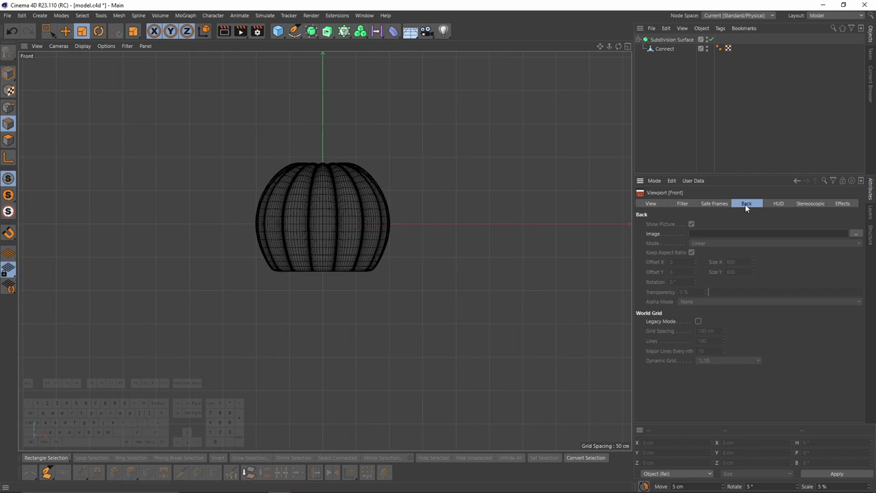
{"action": "left_click", "coordinate": [855, 234]}
{"action": "double_click", "coordinate": [108, 96]}
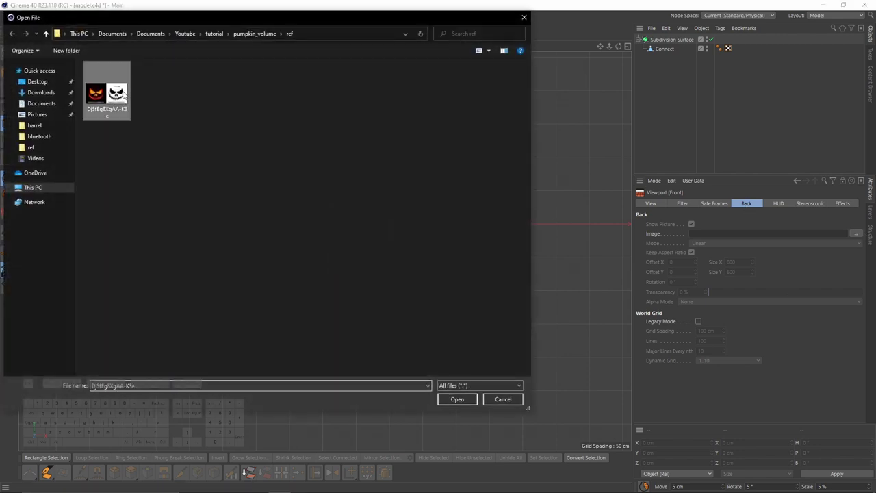
- Fit the background image's white face half to the pumpkin with Offset X -100, Offset Y 11, and size 403 by 201.5
{"action": "left_click_drag", "start_coordinate": [695, 263], "coordinate": [696, 238]}
{"action": "left_click_drag", "start_coordinate": [752, 263], "coordinate": [753, 340]}
{"action": "left_click_drag", "start_coordinate": [697, 263], "coordinate": [696, 246]}
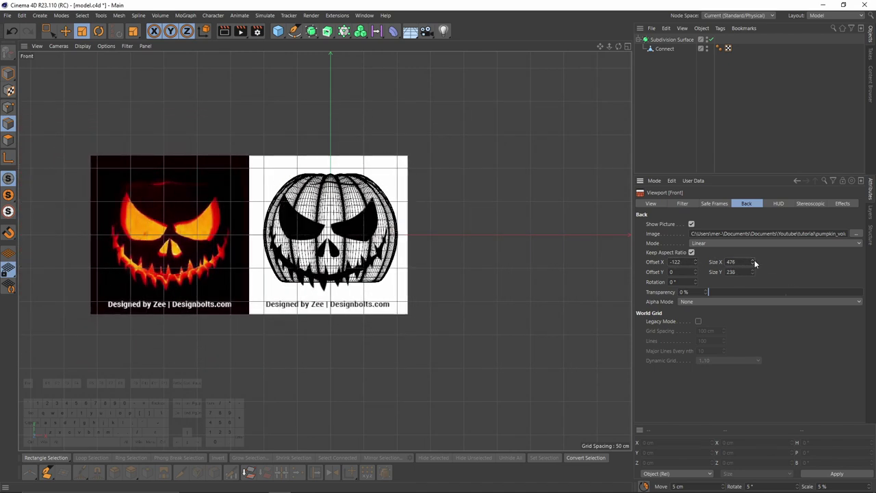
{"action": "left_click_drag", "start_coordinate": [752, 263], "coordinate": [753, 306]}
{"action": "left_click_drag", "start_coordinate": [697, 262], "coordinate": [696, 249]}
{"action": "left_click_drag", "start_coordinate": [697, 272], "coordinate": [696, 270]}
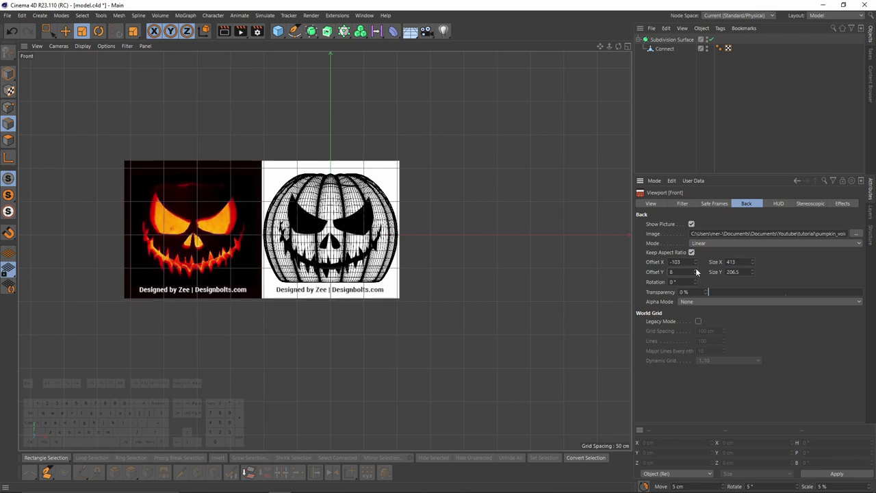
{"action": "left_click_drag", "start_coordinate": [752, 263], "coordinate": [753, 270]}
{"action": "left_click_drag", "start_coordinate": [696, 263], "coordinate": [696, 268]}
- Hide the Connect mesh in the viewport to expose the face reference for tracing
{"action": "scroll", "coordinate": [339, 219], "scroll_direction": "up", "scroll_amount": 4}
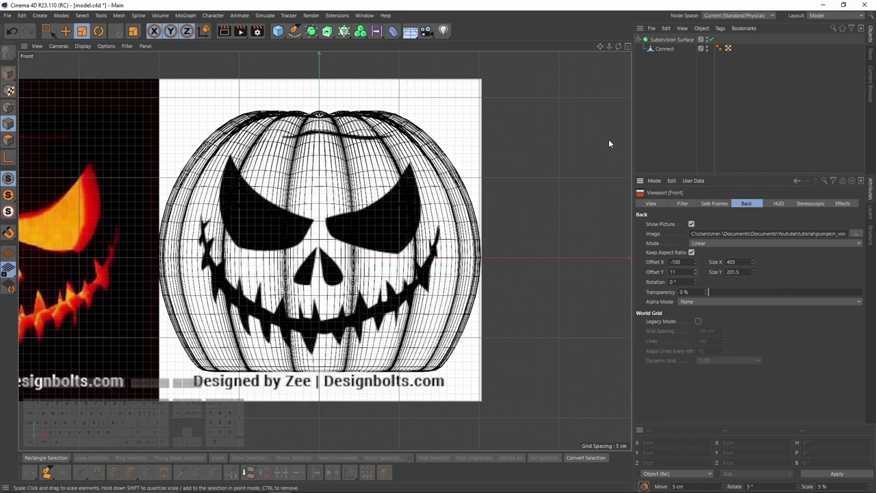
{"action": "left_click", "coordinate": [708, 47]}
{"action": "middle_click_drag", "start_coordinate": [412, 219], "coordinate": [423, 214], "text": "alt"}
{"action": "scroll", "coordinate": [414, 213], "scroll_direction": "up", "scroll_amount": 2}
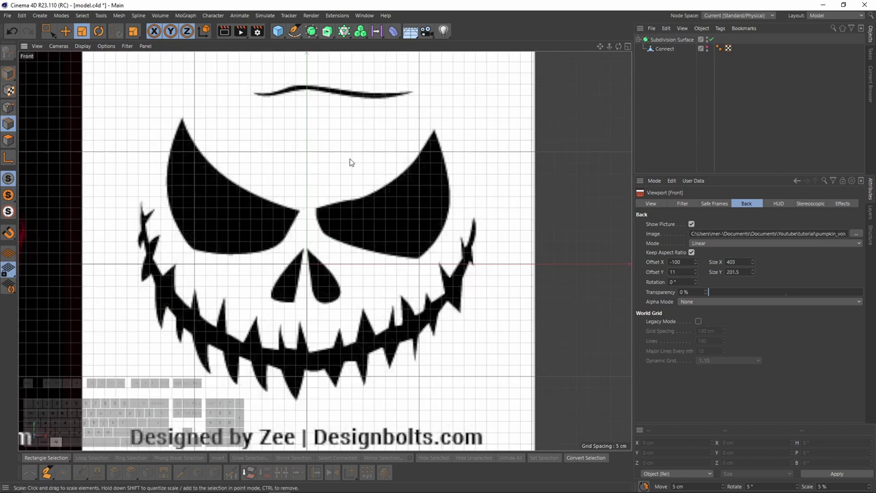
- Trace the reference's left eye with a closed Bezier spline using the Spline Pen
{"action": "left_click_drag", "start_coordinate": [294, 31], "coordinate": [345, 46]}
{"action": "scroll", "coordinate": [204, 131], "scroll_direction": "up", "scroll_amount": 3}
{"action": "left_click", "coordinate": [181, 121]}
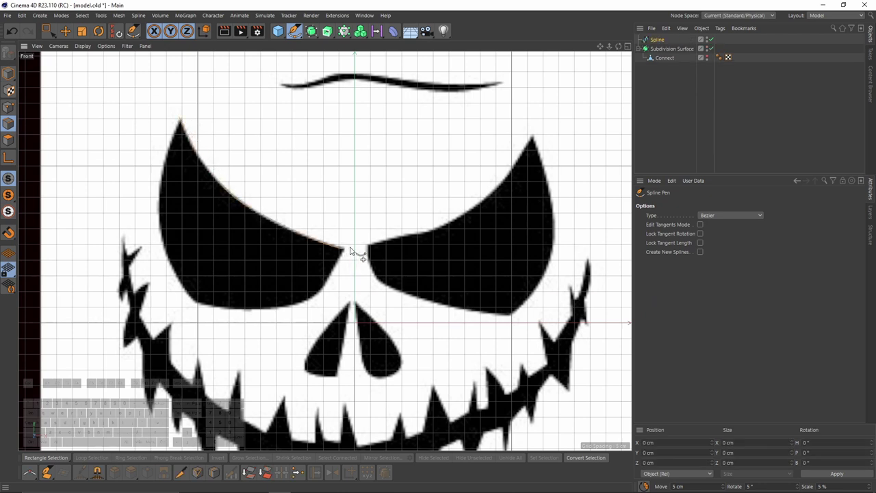
{"action": "left_click_drag", "start_coordinate": [305, 303], "coordinate": [297, 306]}
{"action": "left_click_drag", "start_coordinate": [200, 306], "coordinate": [188, 303]}
{"action": "left_click_drag", "start_coordinate": [157, 212], "coordinate": [158, 195]}
- Move the left eye spline's lower point nearest the nose to about X -15.8 cm, Y 6.7 cm
{"action": "left_click", "coordinate": [9, 107]}
{"action": "key", "text": "space"}
{"action": "left_click", "coordinate": [158, 211]}
{"action": "scroll", "coordinate": [163, 213], "scroll_direction": "up", "scroll_amount": 2}
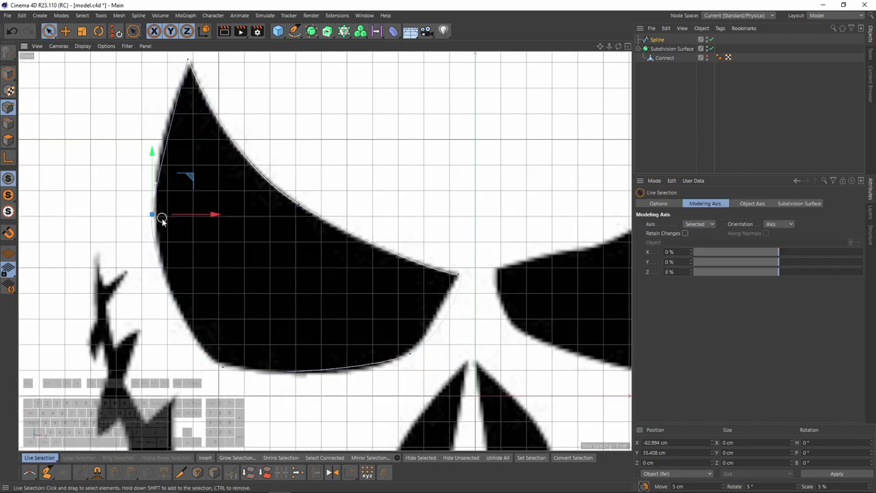
{"action": "middle_click_drag", "start_coordinate": [193, 74], "coordinate": [183, 129], "text": "alt"}
{"action": "middle_click_drag", "start_coordinate": [440, 336], "coordinate": [360, 273], "text": "alt"}
{"action": "left_click", "coordinate": [366, 267]}
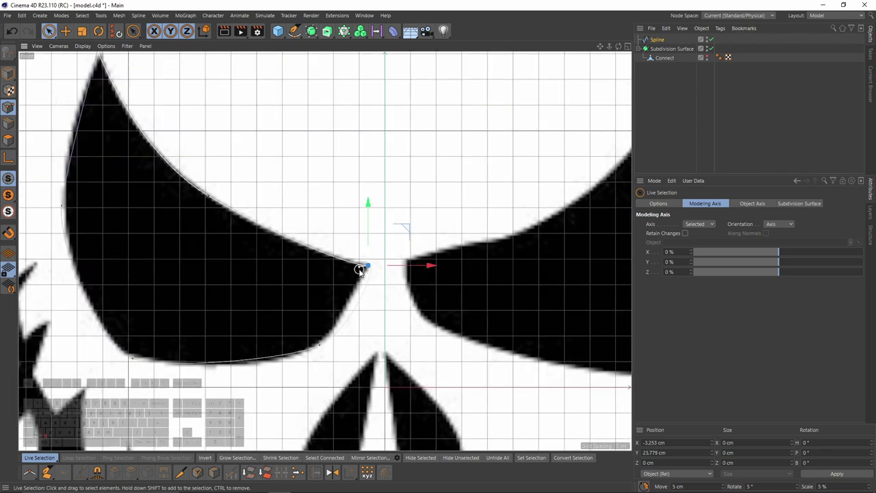
{"action": "key", "text": "e"}
{"action": "left_click", "coordinate": [320, 344]}
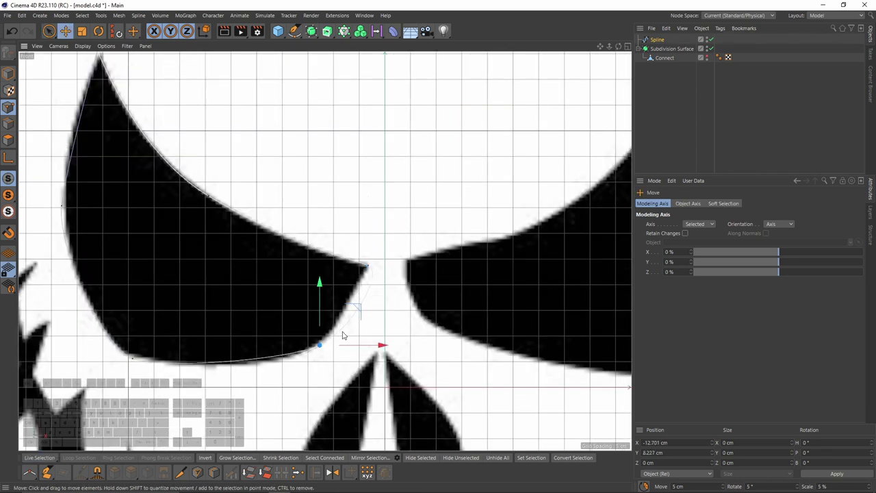
{"action": "left_click_drag", "start_coordinate": [342, 334], "coordinate": [326, 342]}
- Set the Front view background image's transparency to 60%
{"action": "left_click", "coordinate": [133, 358]}
{"action": "key", "text": "shift+v"}
{"action": "left_click", "coordinate": [802, 292]}
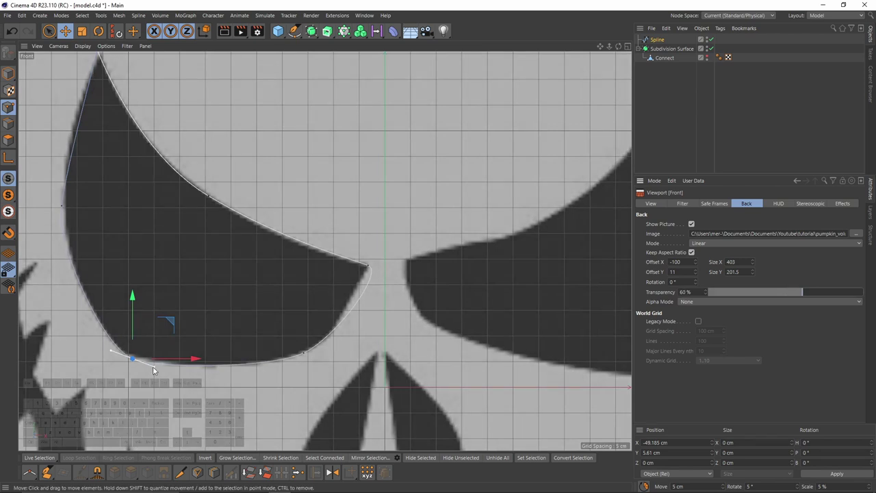
- Adjust the left eye spline's outer lower corner and outer side point, with their tangents, to follow the reference outline
{"action": "left_click_drag", "start_coordinate": [153, 366], "coordinate": [156, 372]}
{"action": "left_click_drag", "start_coordinate": [169, 321], "coordinate": [164, 321]}
{"action": "middle_click_drag", "start_coordinate": [76, 209], "coordinate": [107, 250], "text": "alt"}
{"action": "left_click", "coordinate": [94, 246]}
{"action": "left_click_drag", "start_coordinate": [92, 276], "coordinate": [96, 293]}
{"action": "middle_click_drag", "start_coordinate": [260, 349], "coordinate": [214, 312], "text": "alt"}
{"action": "left_click", "coordinate": [289, 358]}
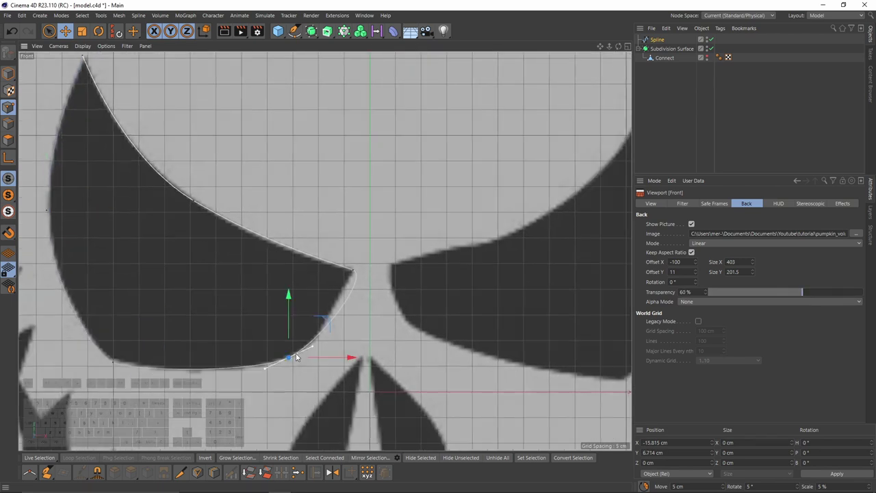
- Break the tangent at the left eye spline's inner corner and aim its lower handle along the eye's inner edge
{"action": "left_click", "coordinate": [353, 270]}
{"action": "left_click_drag", "start_coordinate": [365, 274], "coordinate": [343, 297], "text": "shift"}
{"action": "key", "text": "ctrl+z"}
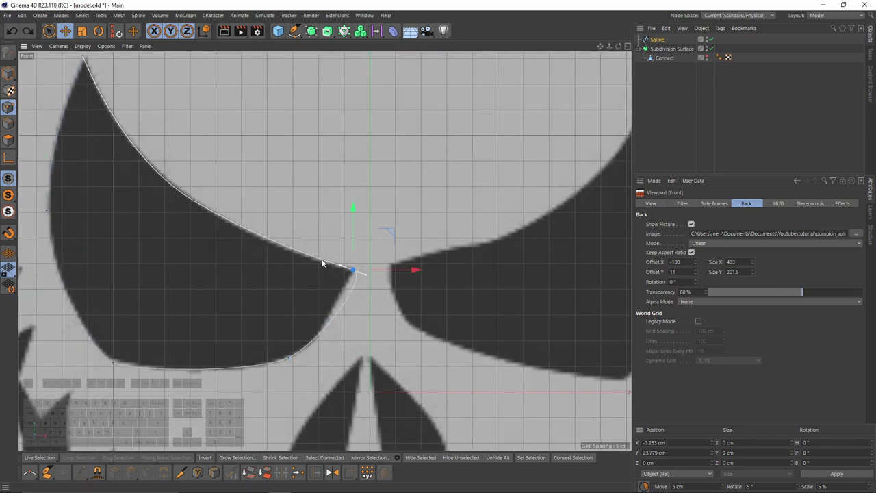
{"action": "scroll", "coordinate": [361, 301], "scroll_direction": "up", "scroll_amount": 2}
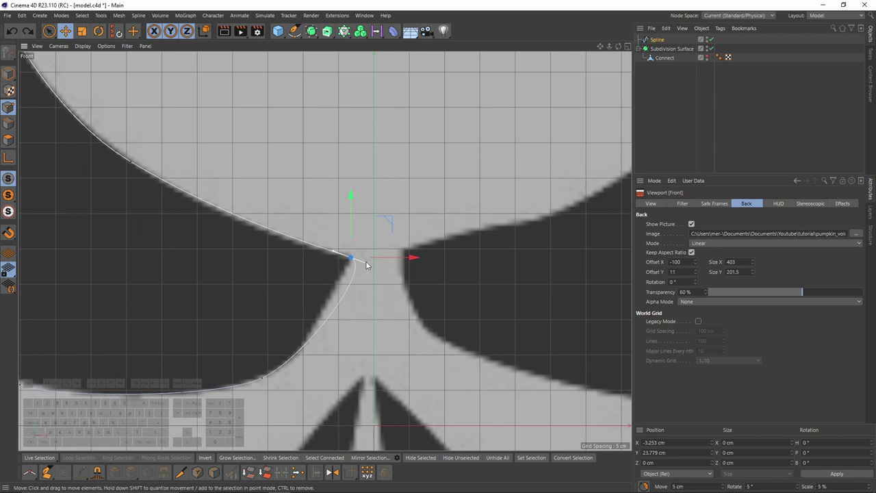
{"action": "key", "text": "shift"}
{"action": "left_click_drag", "start_coordinate": [369, 268], "coordinate": [347, 287]}
{"action": "scroll", "coordinate": [266, 213], "scroll_direction": "down", "scroll_amount": 4}
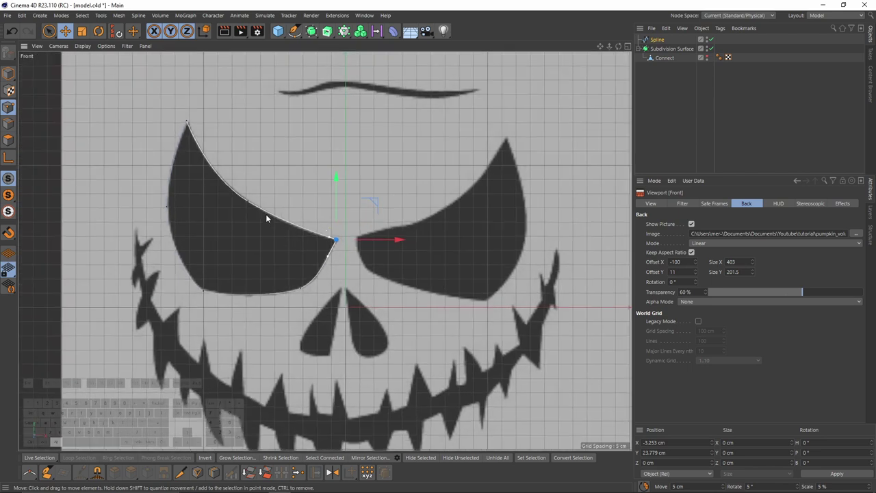
- Adjust the tangent of the middle point on the left eye spline's upper curve to match the reference
{"action": "scroll", "coordinate": [248, 202], "scroll_direction": "up", "scroll_amount": 4}
{"action": "left_click", "coordinate": [248, 200]}
{"action": "left_click_drag", "start_coordinate": [297, 233], "coordinate": [294, 235]}
{"action": "scroll", "coordinate": [288, 236], "scroll_direction": "down", "scroll_amount": 4}
{"action": "middle_click_drag", "start_coordinate": [411, 282], "coordinate": [377, 276], "text": "alt"}
{"action": "scroll", "coordinate": [279, 339], "scroll_direction": "up", "scroll_amount": 2}
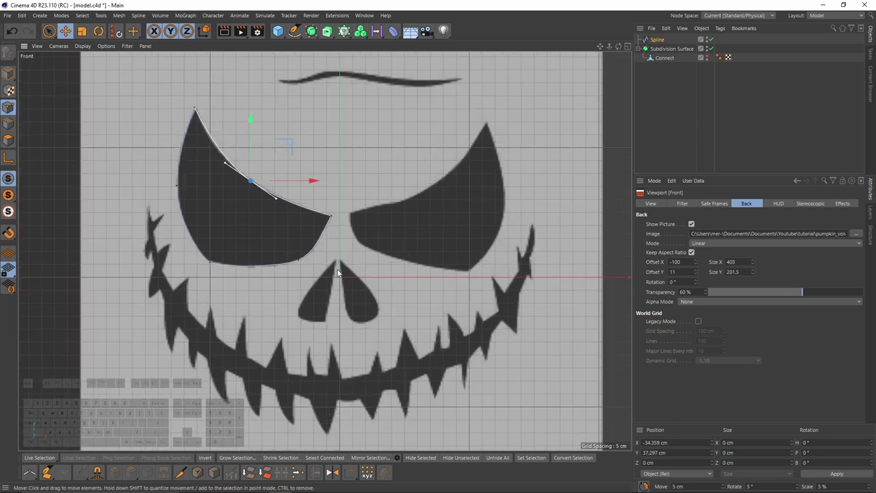
{"action": "middle_click_drag", "start_coordinate": [359, 176], "coordinate": [348, 203], "text": "alt"}
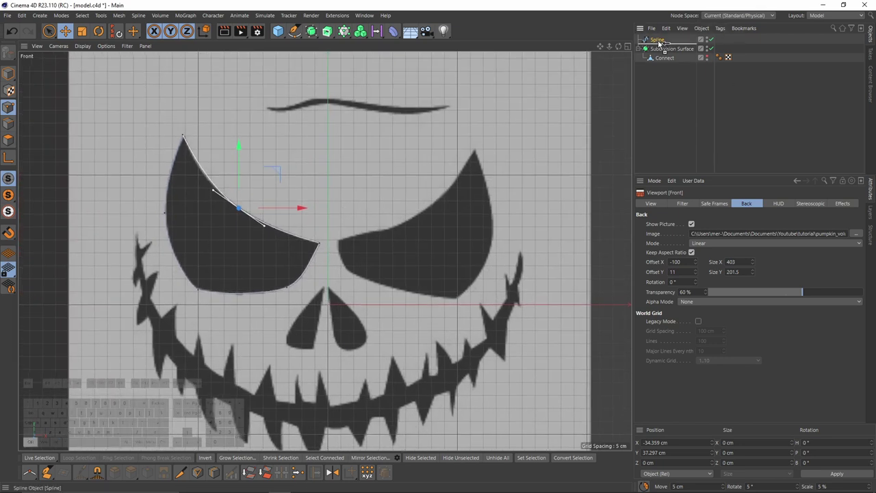
- Duplicate the left eye spline and mirror the copy onto the right eye by setting its X scale to -1
{"action": "left_click_drag", "start_coordinate": [661, 46], "coordinate": [660, 45], "text": "ctrl"}
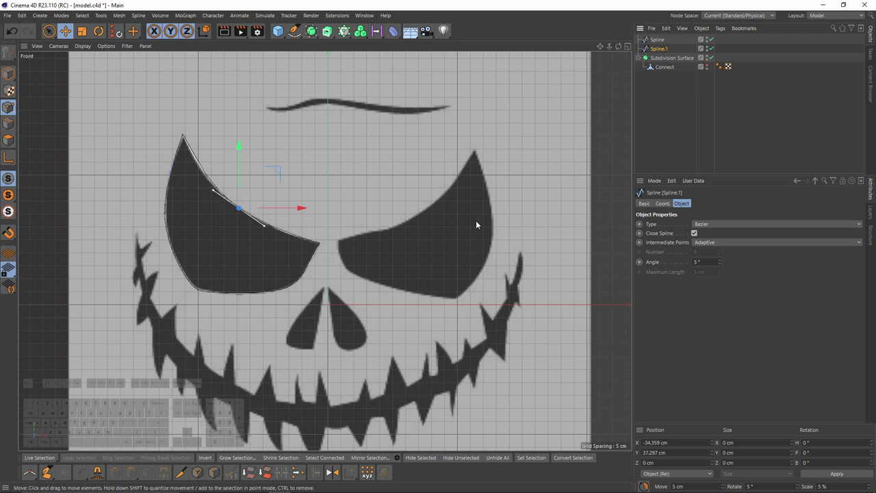
{"action": "left_click", "coordinate": [8, 73]}
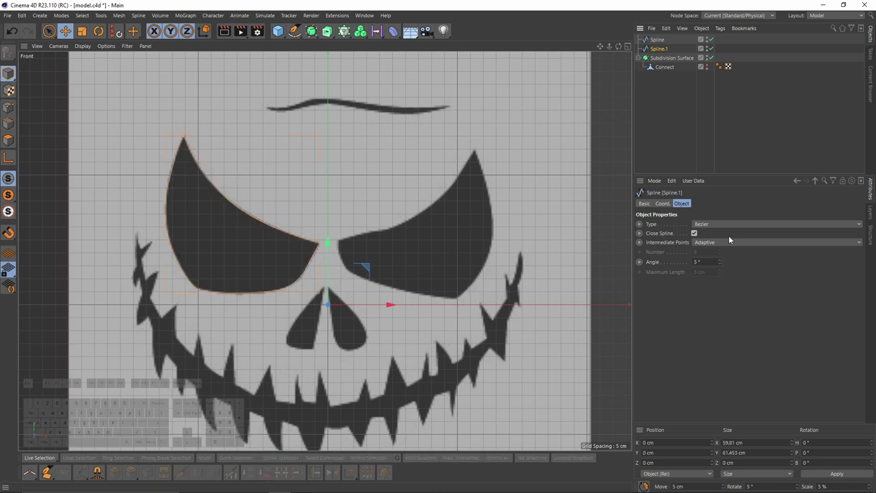
{"action": "left_click", "coordinate": [663, 203]}
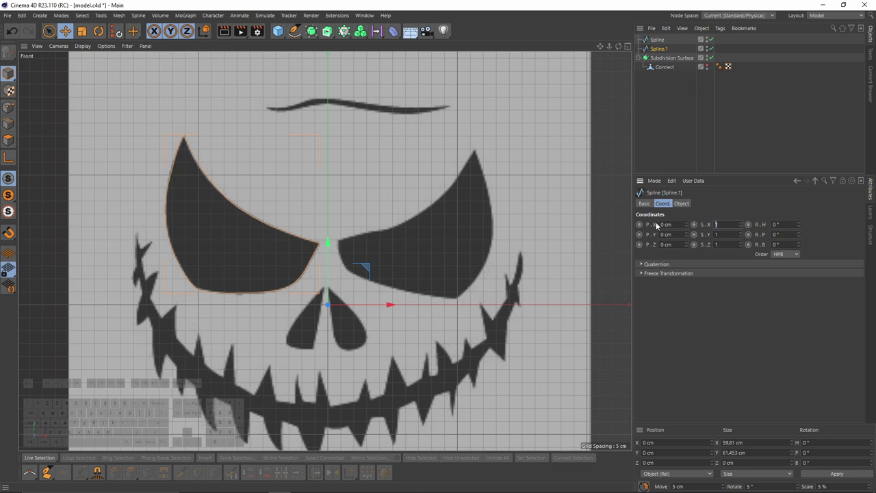
{"action": "type", "text": "-1"}
{"action": "key", "text": "Return"}
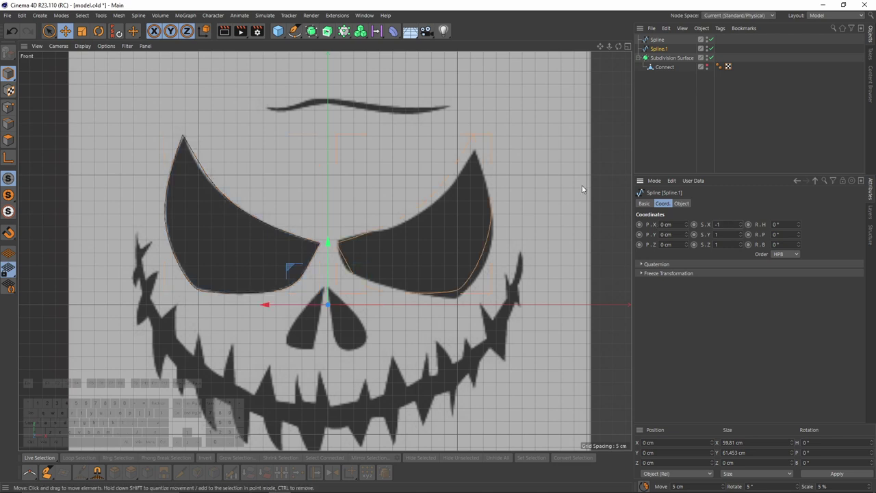
{"action": "middle_click_drag", "start_coordinate": [516, 203], "coordinate": [503, 208], "text": "alt"}
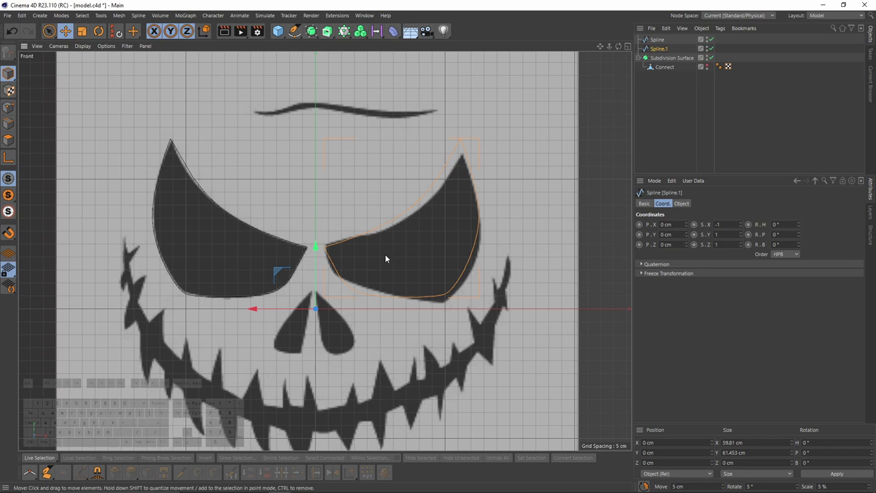
- Move the right eye spline's middle upper-curve point and its inner corner onto the reference outline
{"action": "left_click", "coordinate": [8, 106]}
{"action": "left_click", "coordinate": [404, 212]}
{"action": "scroll", "coordinate": [394, 236], "scroll_direction": "up", "scroll_amount": 3}
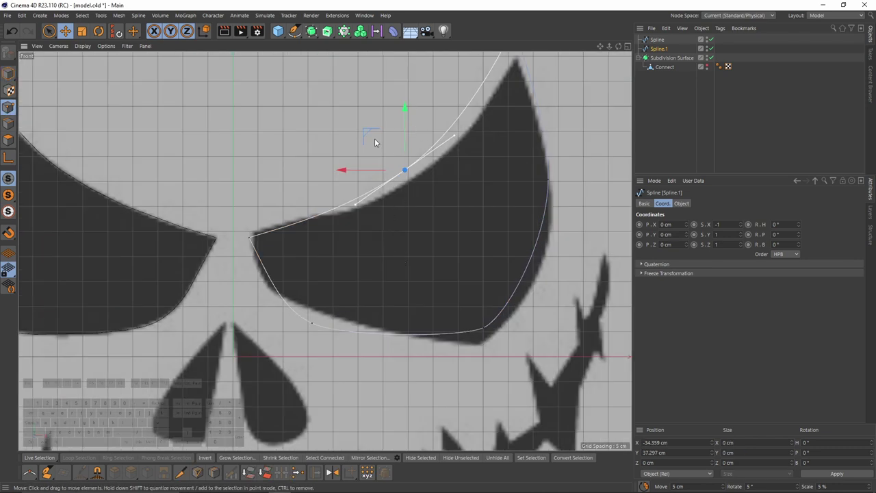
{"action": "left_click_drag", "start_coordinate": [374, 139], "coordinate": [378, 153]}
{"action": "left_click", "coordinate": [251, 237]}
{"action": "left_click_drag", "start_coordinate": [207, 199], "coordinate": [211, 194]}
{"action": "left_click", "coordinate": [281, 248]}
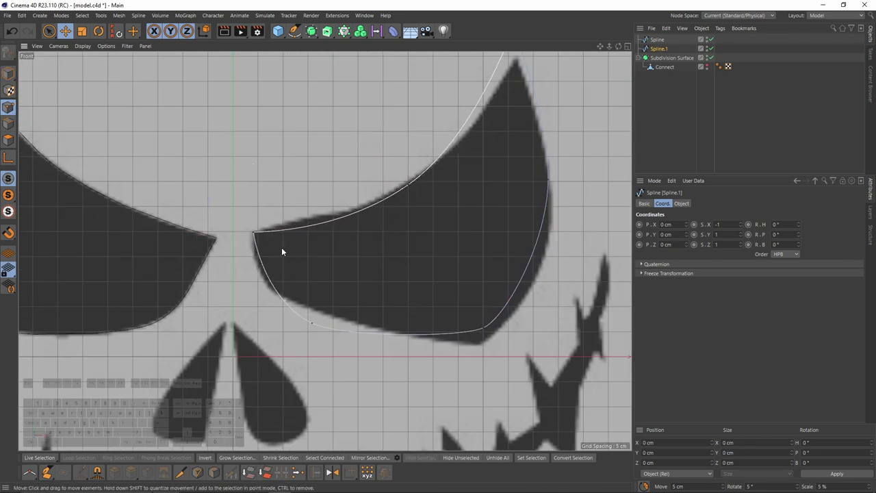
- Move the right eye spline's two lower points and outer side point onto the reference outline
{"action": "left_click", "coordinate": [312, 323]}
{"action": "left_click_drag", "start_coordinate": [276, 287], "coordinate": [258, 267]}
{"action": "left_click", "coordinate": [483, 328]}
{"action": "left_click_drag", "start_coordinate": [448, 294], "coordinate": [452, 309]}
{"action": "left_click", "coordinate": [549, 180]}
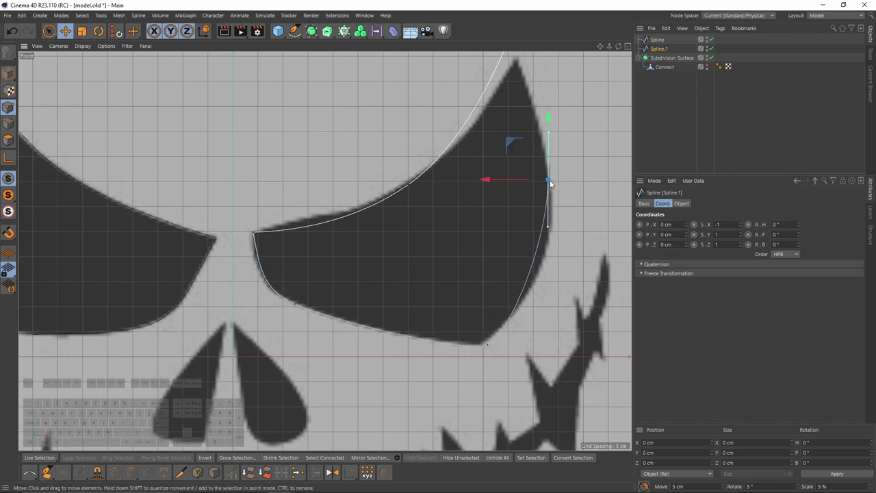
{"action": "left_click_drag", "start_coordinate": [515, 151], "coordinate": [519, 178]}
- Lower the right eye spline's upper tip onto the reference and refit the middle point of its upper curve
{"action": "middle_click_drag", "start_coordinate": [517, 171], "coordinate": [502, 243], "text": "alt"}
{"action": "left_click", "coordinate": [502, 99]}
{"action": "left_click_drag", "start_coordinate": [467, 69], "coordinate": [467, 102]}
{"action": "left_click", "coordinate": [394, 257]}
{"action": "left_click_drag", "start_coordinate": [349, 289], "coordinate": [345, 285]}
{"action": "left_click_drag", "start_coordinate": [367, 226], "coordinate": [364, 224]}
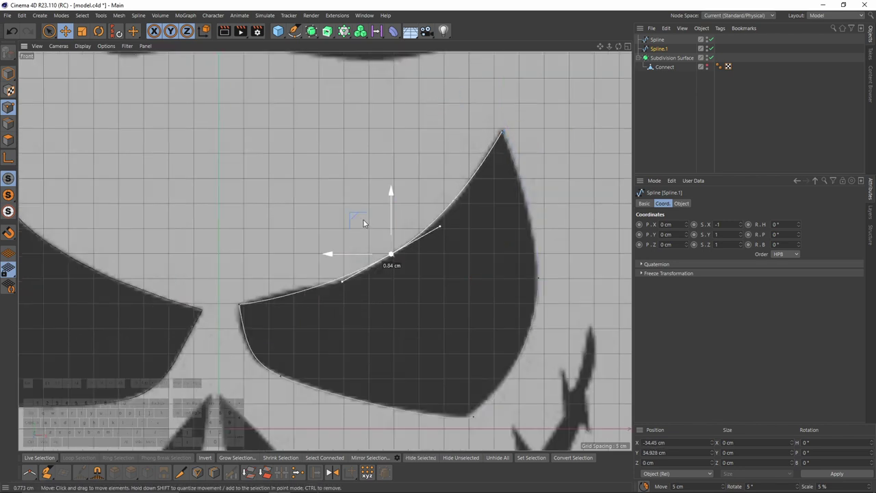
{"action": "scroll", "coordinate": [482, 165], "scroll_direction": "down", "scroll_amount": 4}
{"action": "left_click", "coordinate": [685, 167]}
- Trace the left nostril as a closed Bezier spline, curving its outer side and lower outer corner
{"action": "scroll", "coordinate": [410, 385], "scroll_direction": "up", "scroll_amount": 2}
{"action": "left_click", "coordinate": [296, 31]}
{"action": "scroll", "coordinate": [336, 266], "scroll_direction": "up", "scroll_amount": 3}
{"action": "left_click", "coordinate": [308, 234]}
{"action": "left_click_drag", "start_coordinate": [243, 305], "coordinate": [240, 320]}
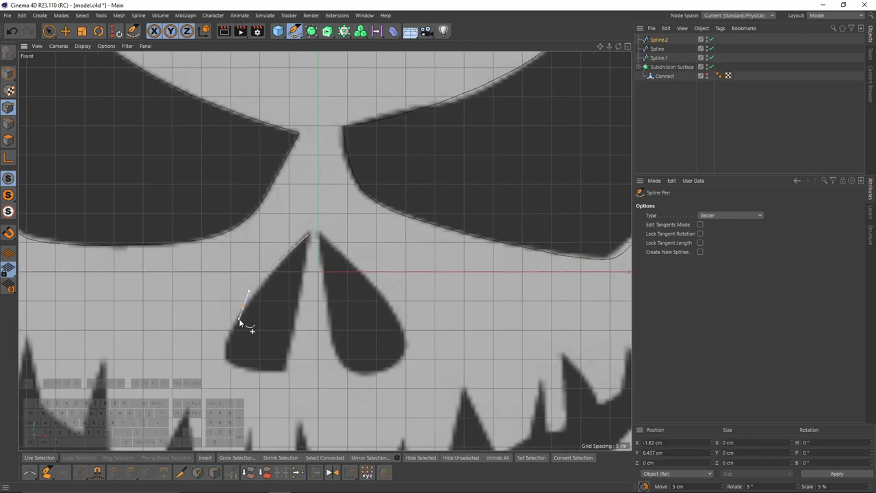
{"action": "left_click_drag", "start_coordinate": [226, 360], "coordinate": [236, 370]}
{"action": "left_click", "coordinate": [284, 370]}
{"action": "left_click", "coordinate": [309, 234]}
- Trace the right nostril as a closed Bezier spline starting from its upper tip
{"action": "left_click", "coordinate": [319, 233]}
{"action": "left_click_drag", "start_coordinate": [338, 359], "coordinate": [343, 366]}
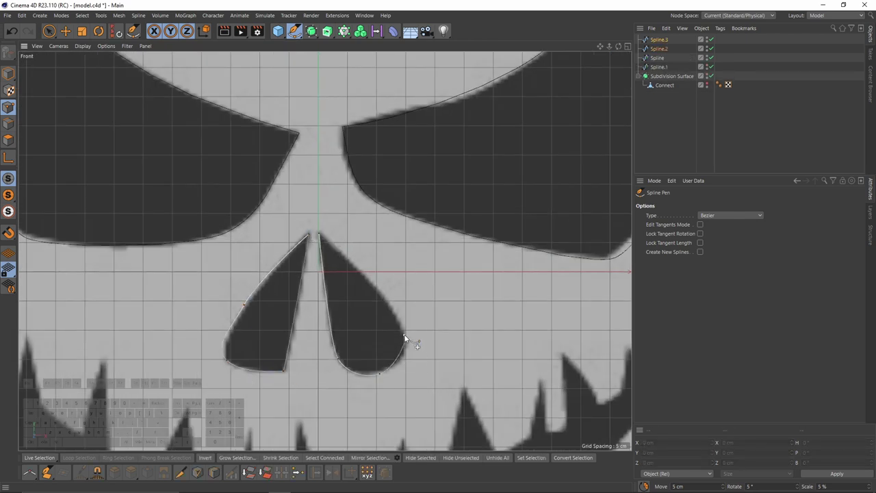
{"action": "left_click", "coordinate": [365, 272]}
{"action": "left_click", "coordinate": [319, 234]}
- Move the point on the right nostril's upper outer edge onto the reference, leaving nothing selected
{"action": "key", "text": "e"}
{"action": "left_click", "coordinate": [365, 272]}
{"action": "left_click_drag", "start_coordinate": [395, 239], "coordinate": [392, 241]}
{"action": "scroll", "coordinate": [387, 187], "scroll_direction": "down", "scroll_amount": 3}
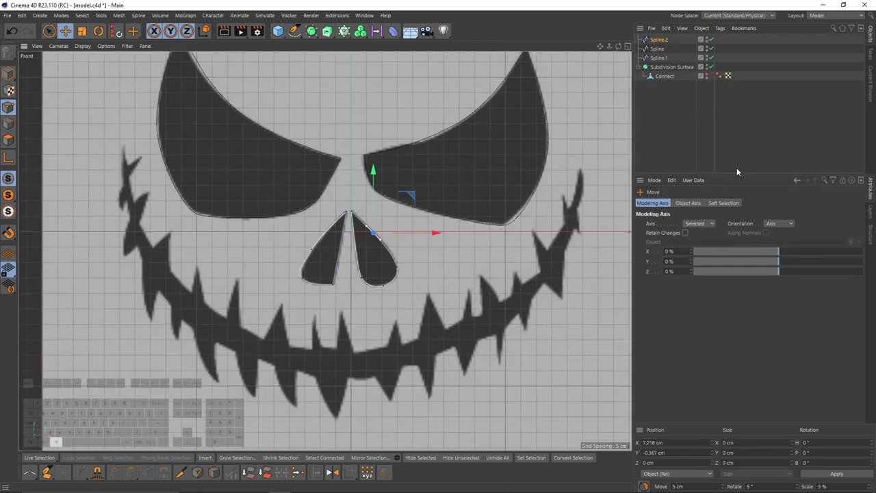
{"action": "left_click", "coordinate": [736, 169]}
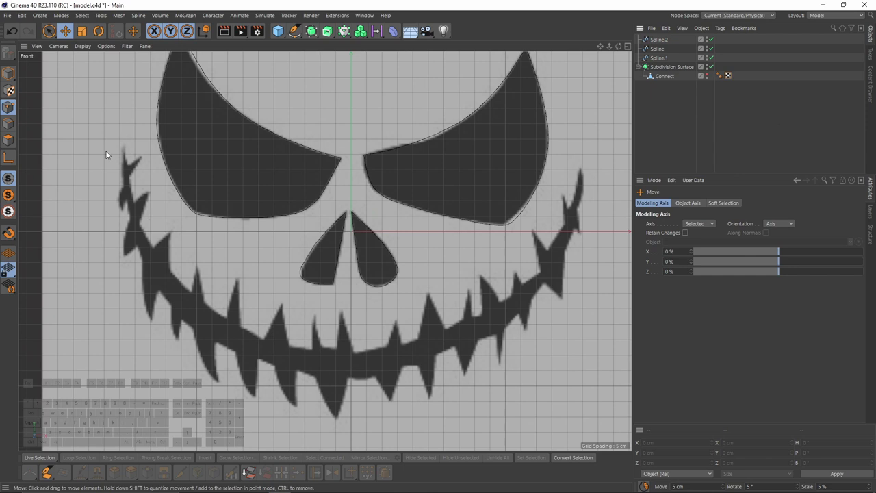
- Trace the jagged mouth as one closed spline around all its teeth, using the Spline Pen with the Linear type
{"action": "left_click", "coordinate": [294, 31]}
{"action": "left_click", "coordinate": [319, 45]}
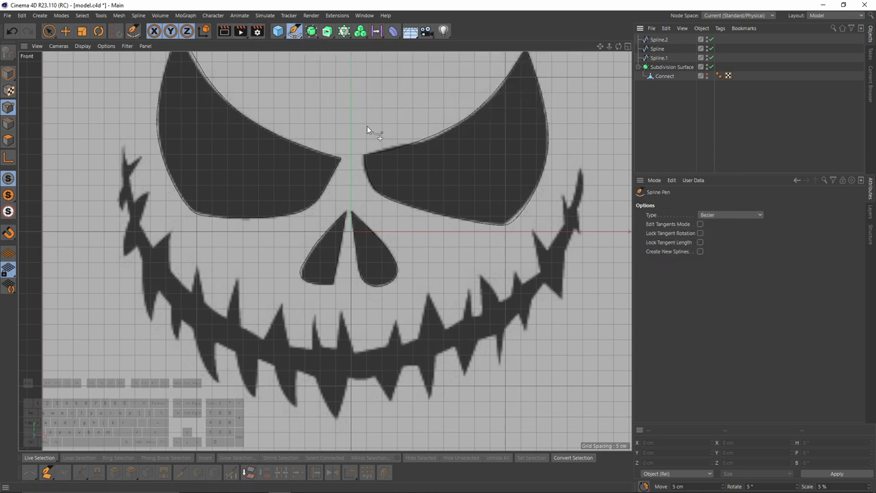
{"action": "left_click", "coordinate": [754, 215]}
{"action": "left_click", "coordinate": [740, 225]}
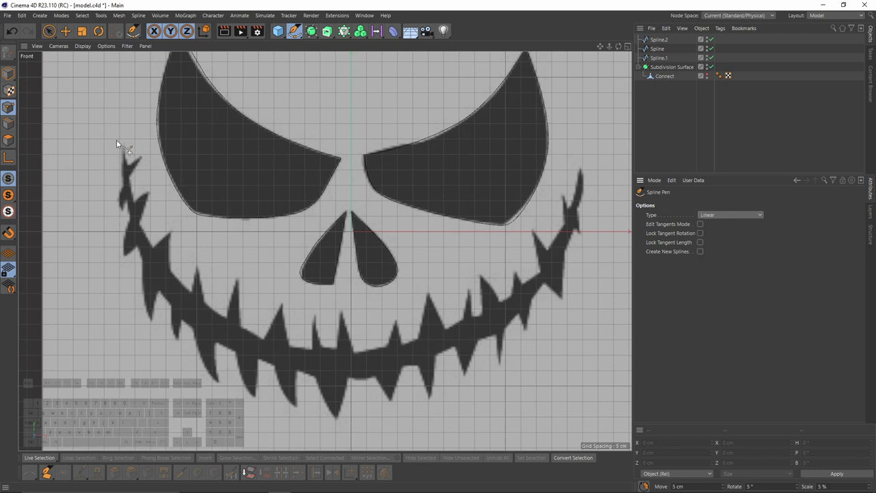
{"action": "scroll", "coordinate": [116, 141], "scroll_direction": "up", "scroll_amount": 1}
{"action": "left_click", "coordinate": [120, 145]}
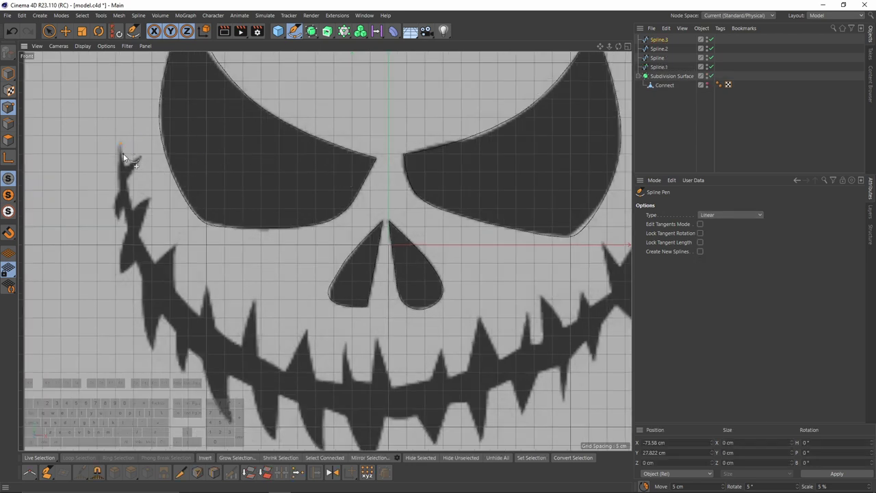
{"action": "scroll", "coordinate": [125, 169], "scroll_direction": "up", "scroll_amount": 1}
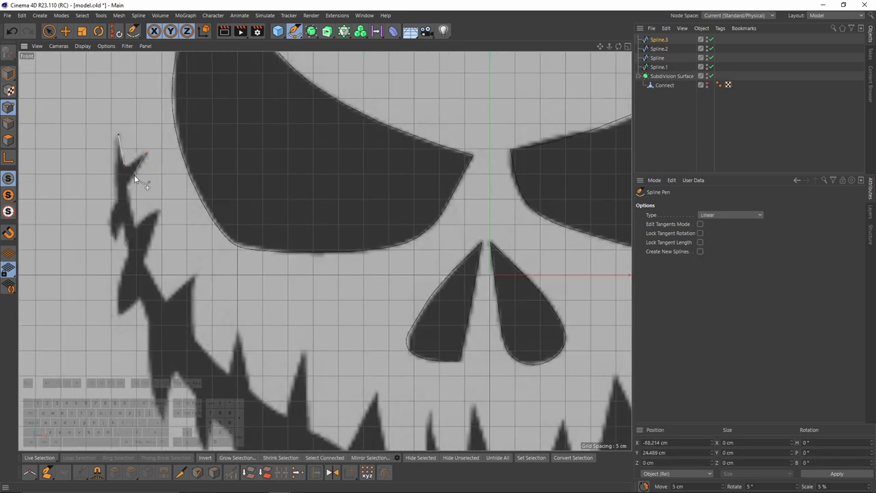
{"action": "left_click", "coordinate": [157, 210]}
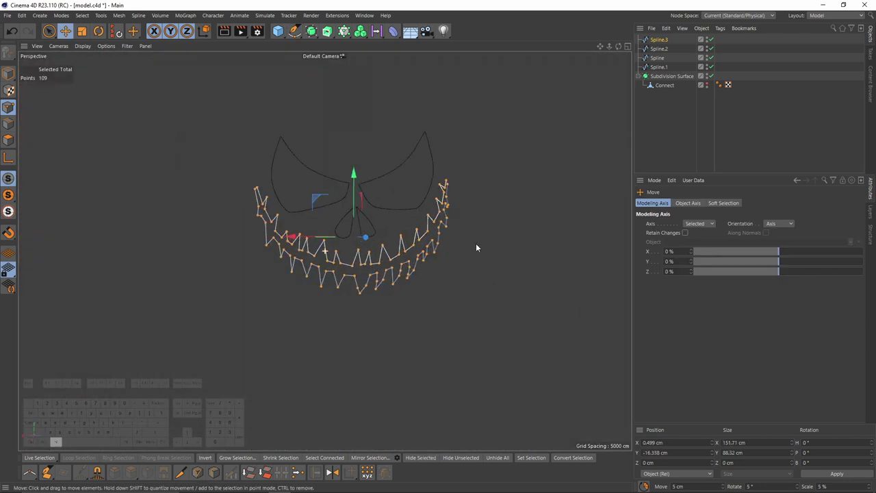
- Add a Connect generator and place the eye, nose and mouth splines inside it as children
{"action": "left_click", "coordinate": [656, 40]}
{"action": "left_click", "coordinate": [658, 67], "text": "shift"}
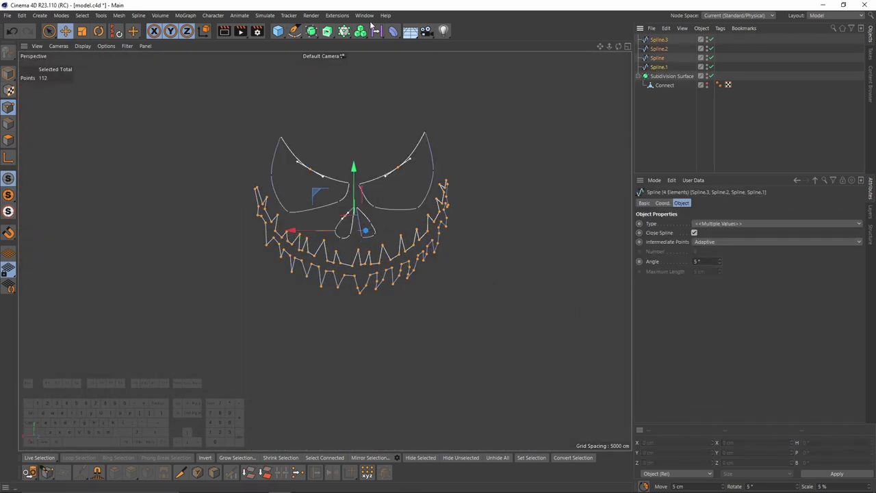
{"action": "left_click", "coordinate": [311, 31]}
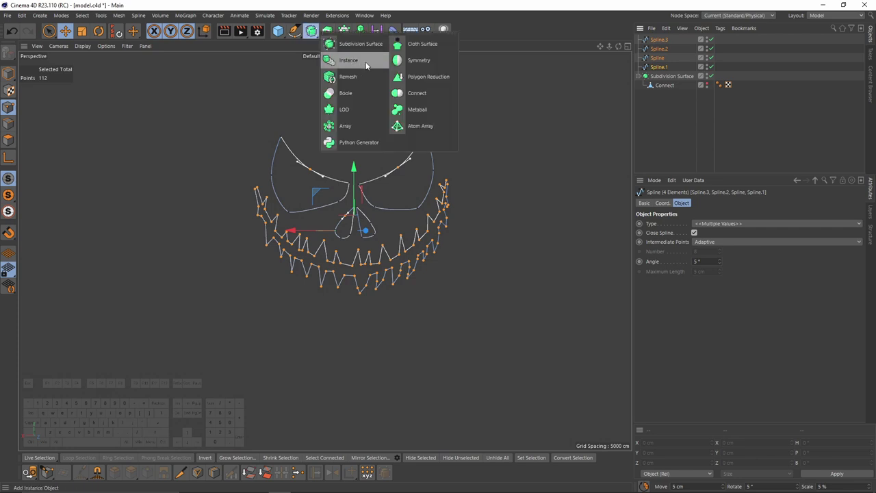
{"action": "left_click", "coordinate": [417, 92]}
{"action": "left_click", "coordinate": [659, 77]}
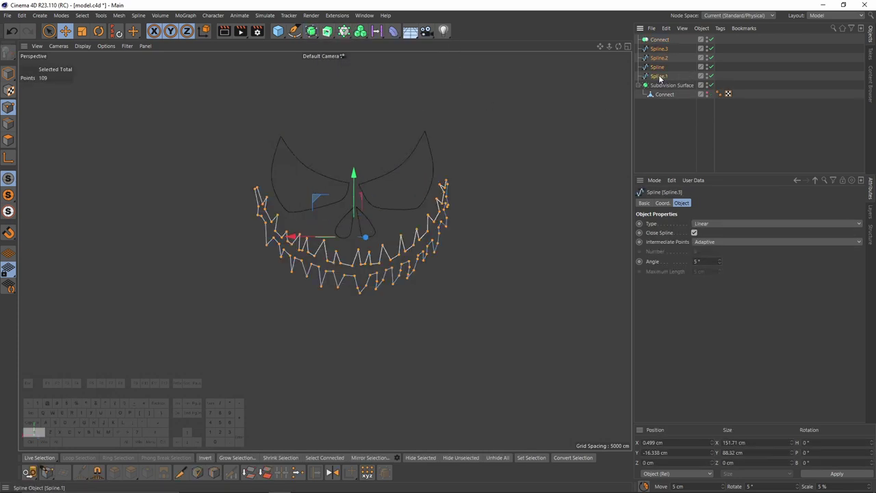
{"action": "left_click", "coordinate": [659, 49], "text": "shift"}
{"action": "left_click_drag", "start_coordinate": [663, 39], "coordinate": [662, 41]}
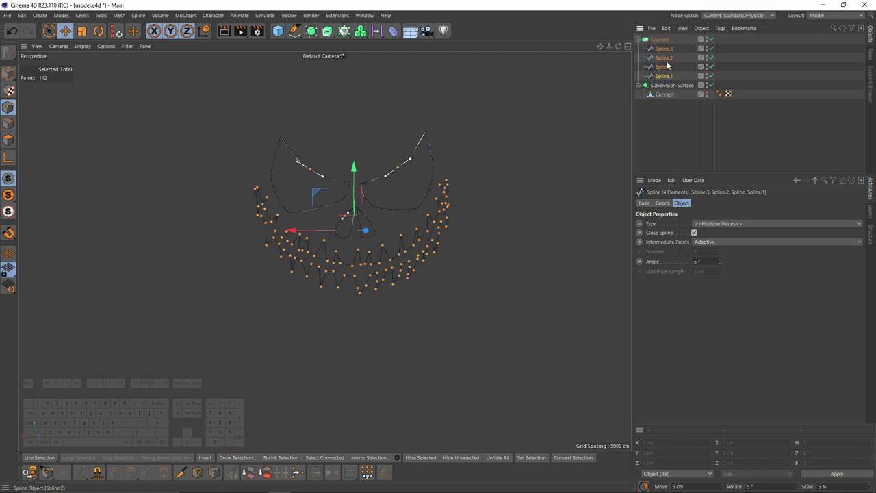
- Collapse the Connect group holding the face splines and place it inside an Extrude generator
{"action": "left_click", "coordinate": [663, 67]}
{"action": "left_click", "coordinate": [410, 160]}
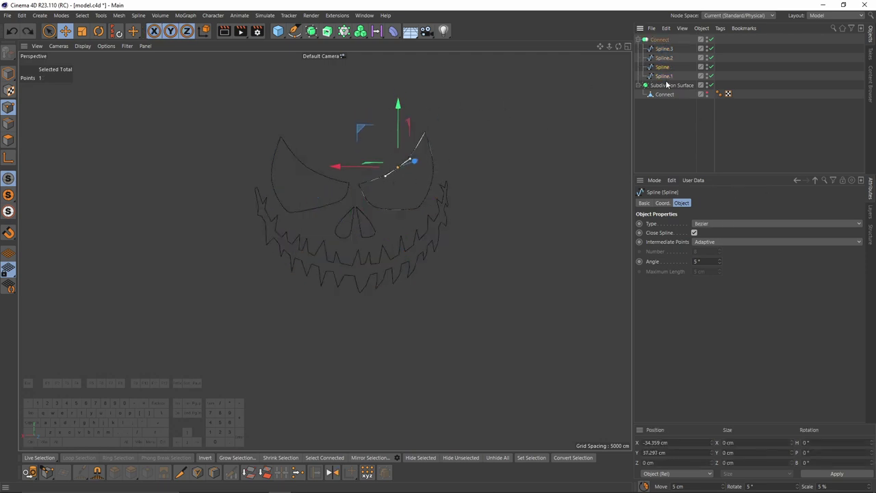
{"action": "left_click", "coordinate": [642, 45]}
{"action": "left_click", "coordinate": [638, 40]}
{"action": "left_click", "coordinate": [659, 40]}
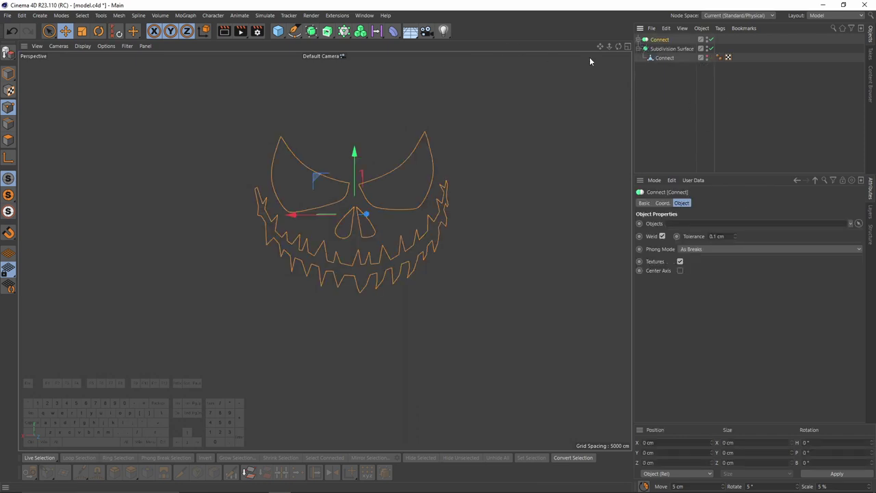
{"action": "left_click", "coordinate": [327, 33]}
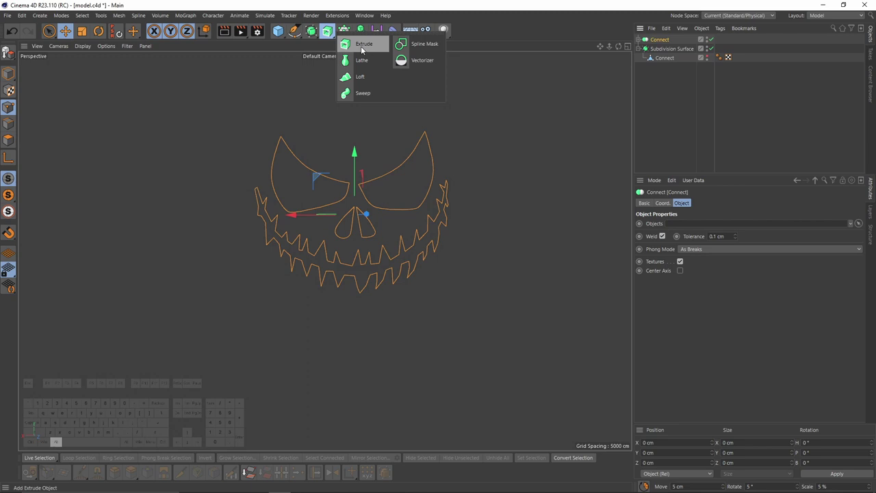
{"action": "left_click", "coordinate": [363, 50], "text": "alt"}
- Show the pumpkin body and move the extruded face about 35 cm along Z, out through the pumpkin's front
{"action": "left_click_drag", "start_coordinate": [441, 123], "coordinate": [424, 168], "text": "alt"}
{"action": "left_click", "coordinate": [708, 66]}
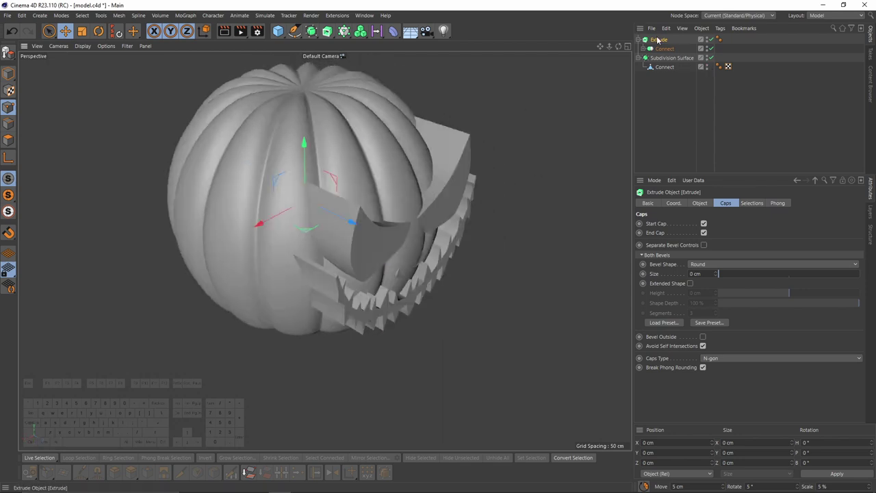
{"action": "left_click_drag", "start_coordinate": [342, 225], "coordinate": [395, 226]}
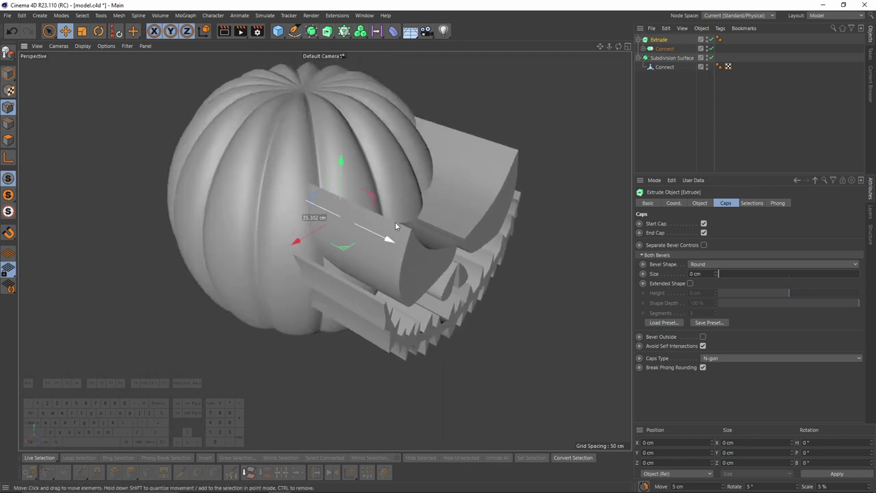
{"action": "left_click_drag", "start_coordinate": [416, 166], "coordinate": [445, 154], "text": "alt"}
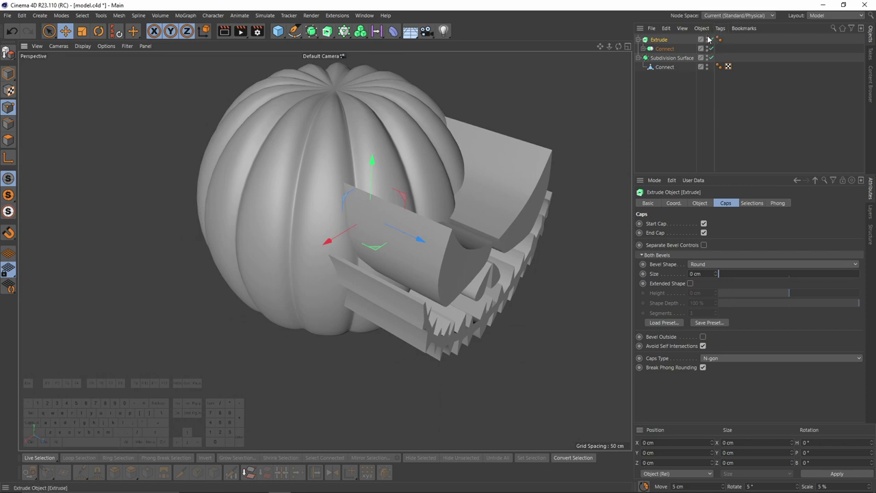
- Hide the extruded face and place the pumpkin's Subdivision Surface inside a Volume Builder with a 1 cm voxel size
{"action": "double_click", "coordinate": [708, 38]}
{"action": "left_click", "coordinate": [673, 59]}
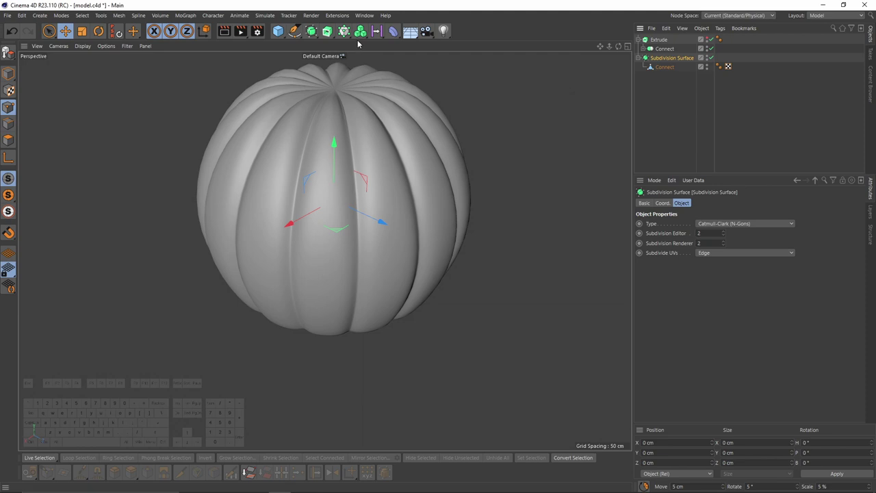
{"action": "left_click_drag", "start_coordinate": [360, 31], "coordinate": [400, 48]}
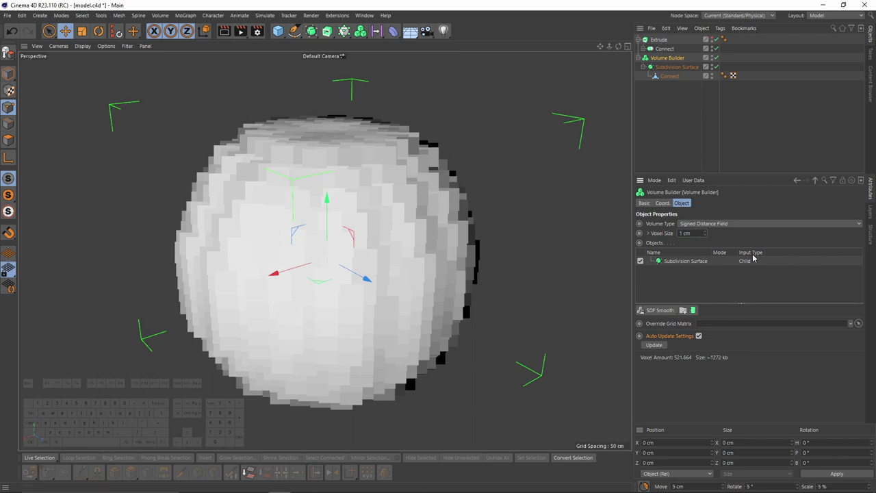
{"action": "scroll", "coordinate": [372, 192], "scroll_direction": "up", "scroll_amount": 3}
{"action": "left_click_drag", "start_coordinate": [372, 192], "coordinate": [411, 254], "text": "alt"}
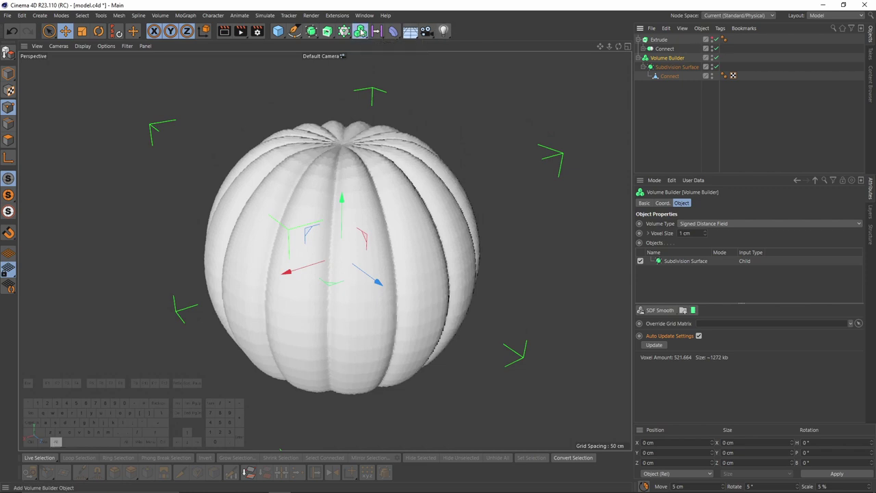
- Place the Volume Builder inside a Volume Mesher and examine the meshed pumpkin's surface from several angles
{"action": "left_click_drag", "start_coordinate": [361, 31], "coordinate": [402, 68]}
{"action": "scroll", "coordinate": [459, 204], "scroll_direction": "up", "scroll_amount": 3}
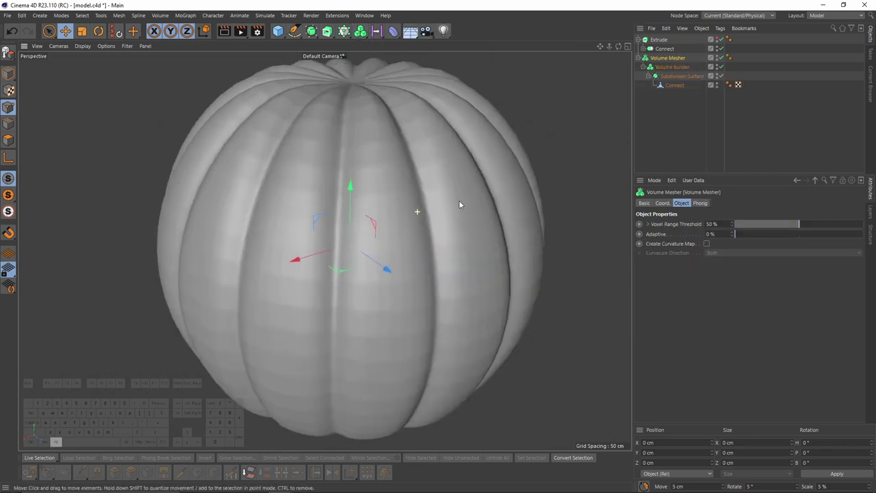
{"action": "left_click_drag", "start_coordinate": [460, 205], "coordinate": [451, 220], "text": "alt"}
{"action": "right_click_drag", "start_coordinate": [348, 217], "coordinate": [381, 277], "text": "alt"}
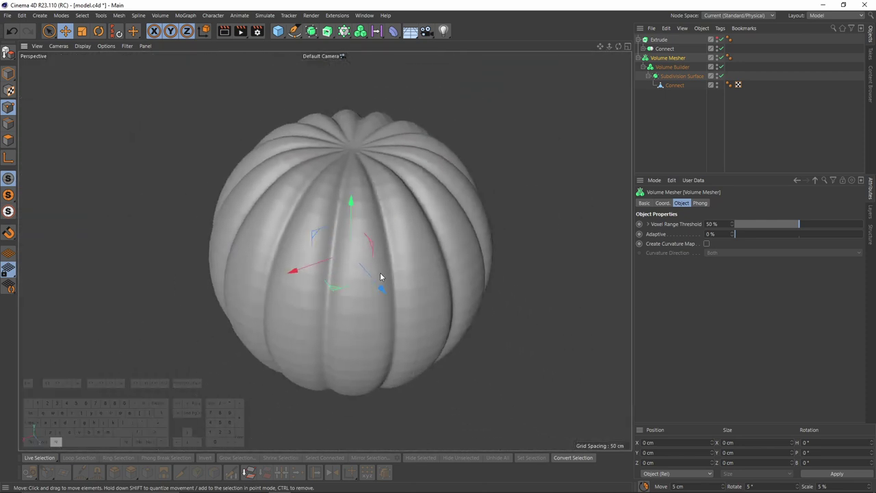
{"action": "scroll", "coordinate": [407, 199], "scroll_direction": "up", "scroll_amount": 3}
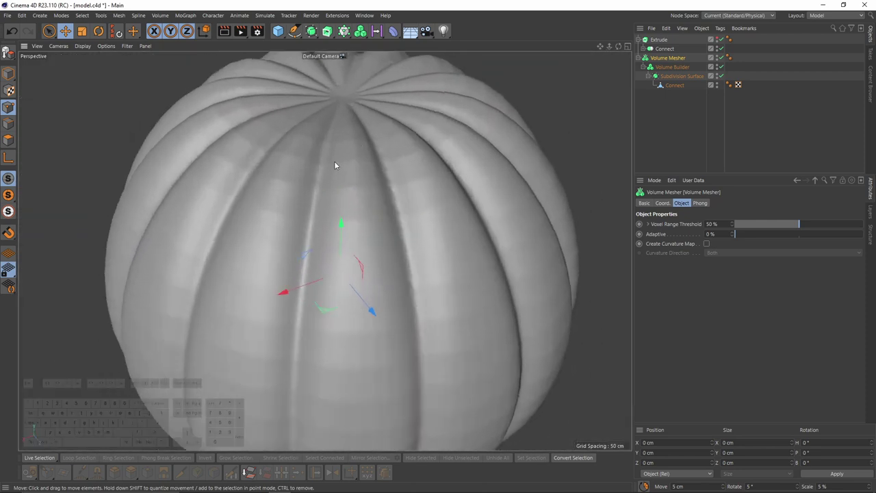
{"action": "left_click_drag", "start_coordinate": [335, 163], "coordinate": [366, 157], "text": "alt"}
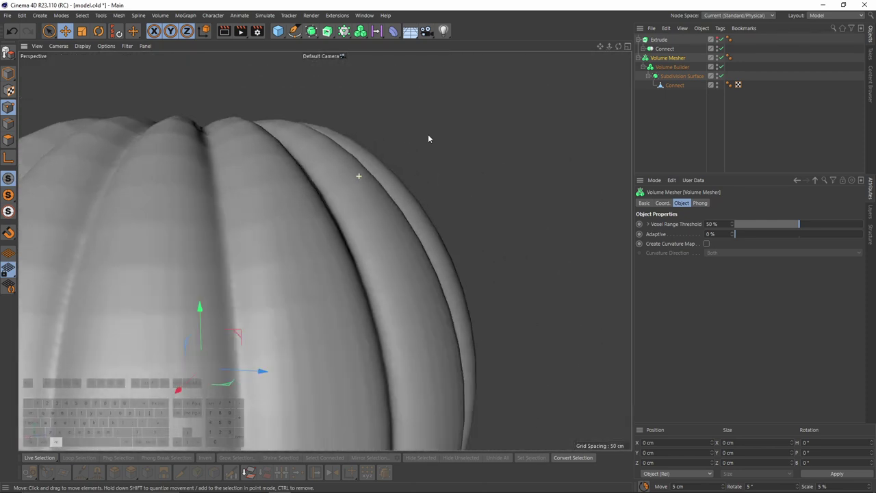
{"action": "left_click_drag", "start_coordinate": [428, 136], "coordinate": [383, 171], "text": "alt"}
{"action": "right_click_drag", "start_coordinate": [384, 172], "coordinate": [331, 192], "text": "alt"}
{"action": "left_click_drag", "start_coordinate": [325, 250], "coordinate": [406, 147], "text": "alt"}
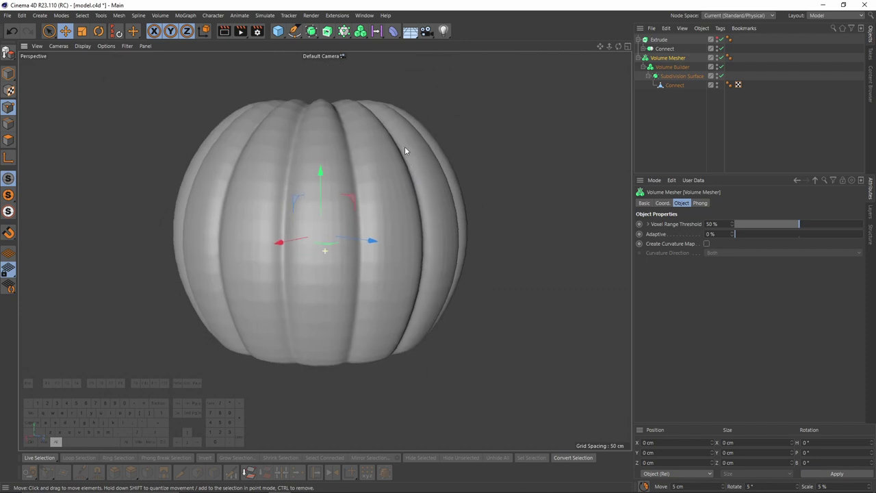
- Turn off the Volume Mesher and Volume Builder and set the pumpkin mesh's Phong angle to 0° to expose its facets
{"action": "middle_click_drag", "start_coordinate": [404, 148], "coordinate": [400, 127], "text": "alt"}
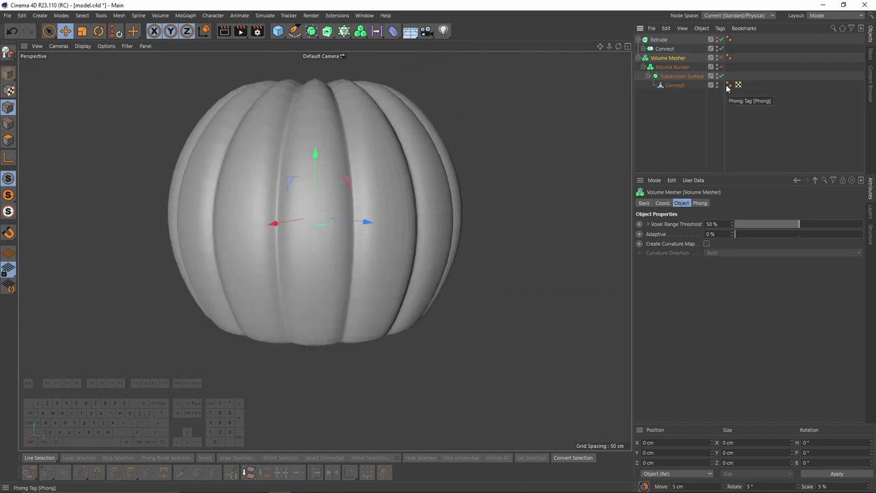
{"action": "scroll", "coordinate": [378, 199], "scroll_direction": "up", "scroll_amount": 2}
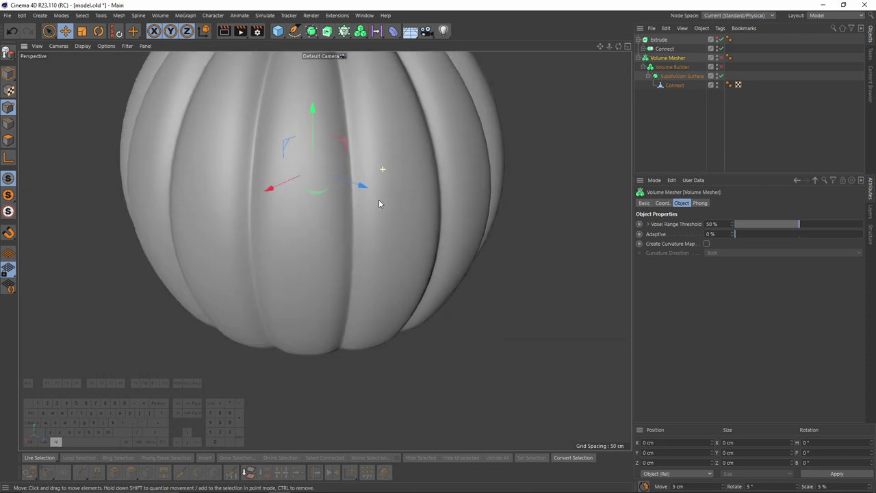
{"action": "left_click", "coordinate": [679, 78]}
{"action": "middle_click_drag", "start_coordinate": [490, 140], "coordinate": [493, 191], "text": "alt"}
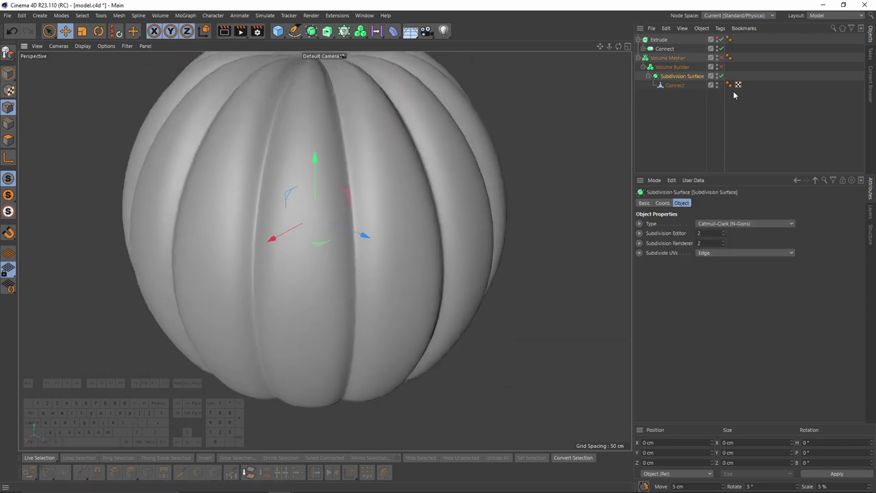
{"action": "left_click", "coordinate": [730, 84]}
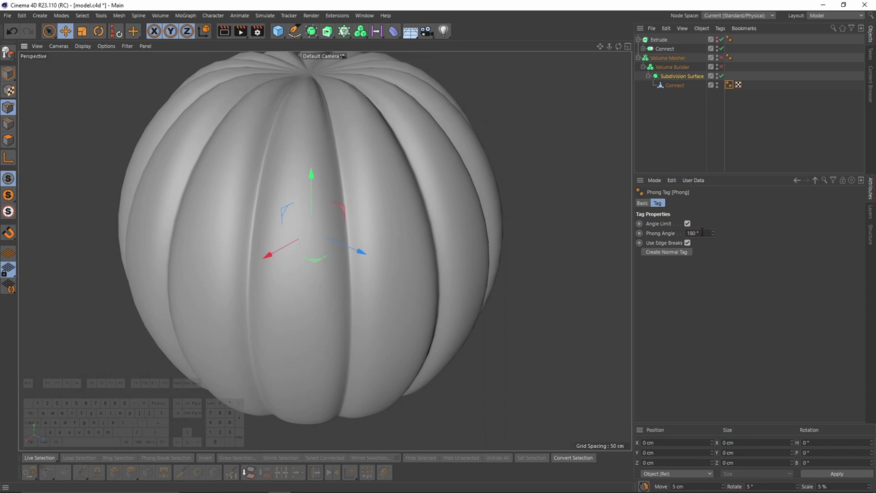
{"action": "left_click", "coordinate": [701, 233]}
{"action": "left_click_drag", "start_coordinate": [356, 173], "coordinate": [438, 205], "text": "alt"}
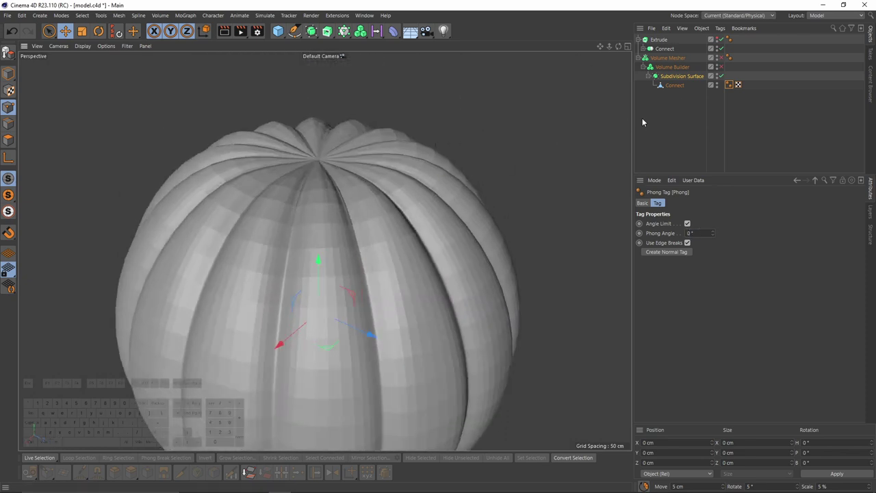
{"action": "left_click_drag", "start_coordinate": [374, 294], "coordinate": [377, 322], "text": "alt"}
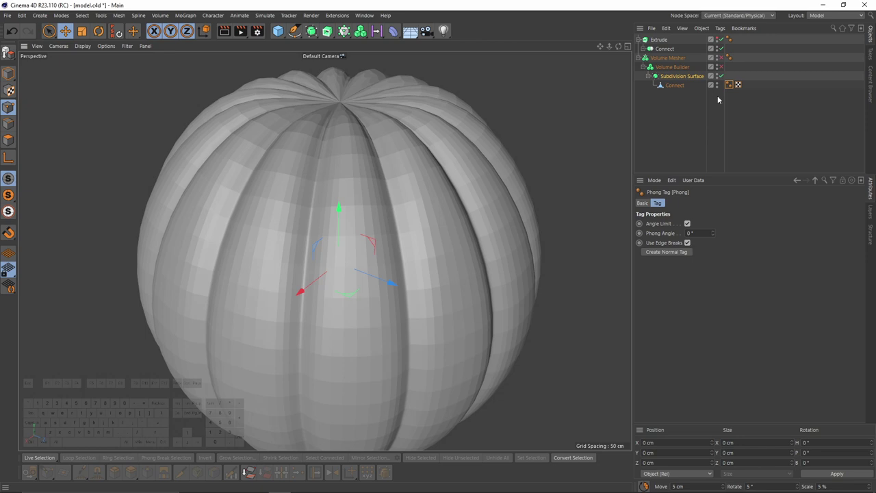
- Turn the Volume Mesher and Volume Builder back on and examine the meshed surface and the Volume Builder's SDF filter options
{"action": "left_click", "coordinate": [722, 58]}
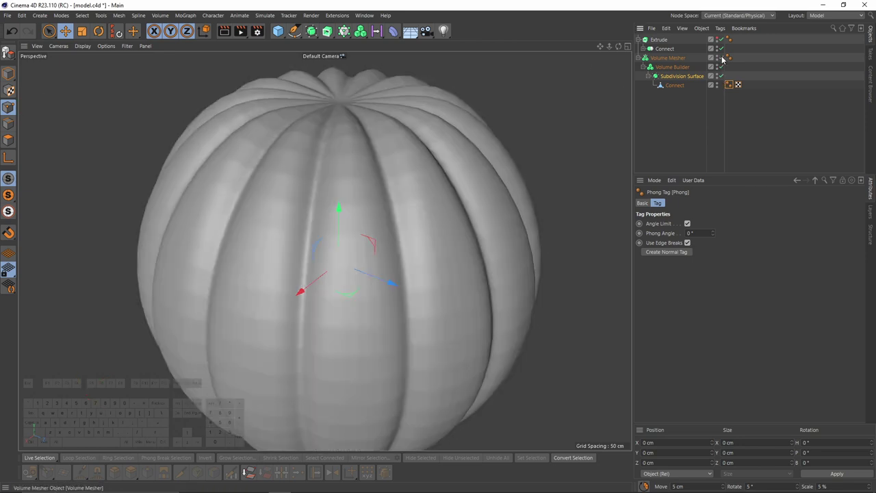
{"action": "middle_click_drag", "start_coordinate": [401, 220], "coordinate": [405, 200], "text": "alt"}
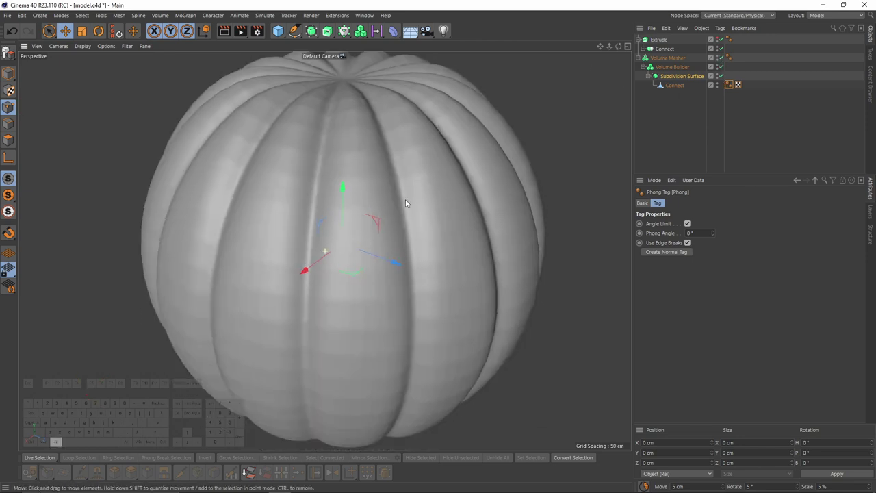
{"action": "left_click", "coordinate": [682, 77]}
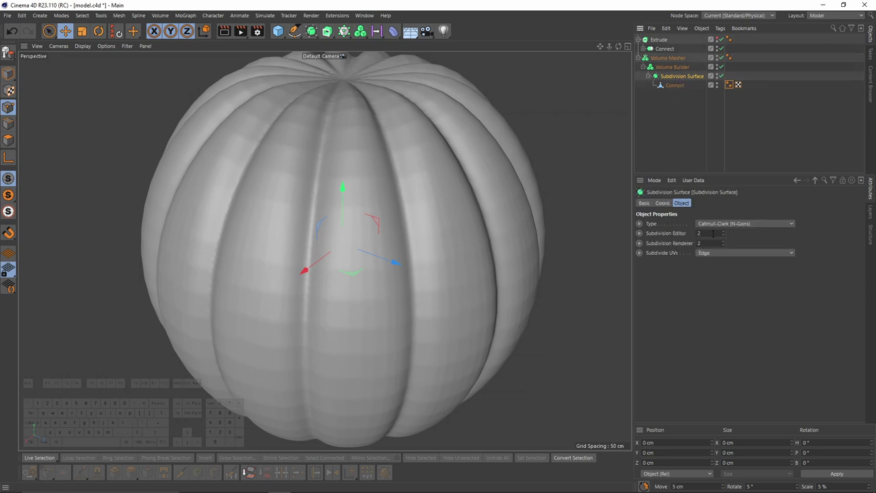
{"action": "type", "text": "3"}
{"action": "key", "text": "Return"}
{"action": "left_click", "coordinate": [669, 57]}
{"action": "left_click", "coordinate": [673, 66]}
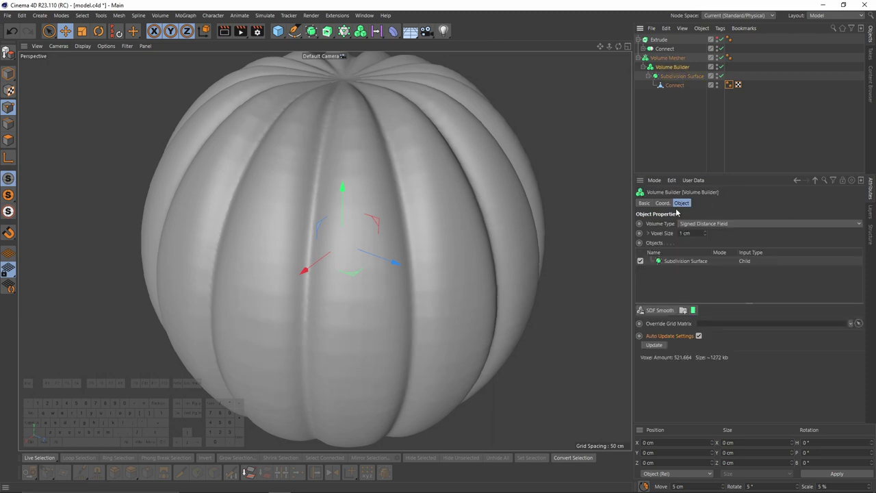
{"action": "left_click", "coordinate": [661, 310]}
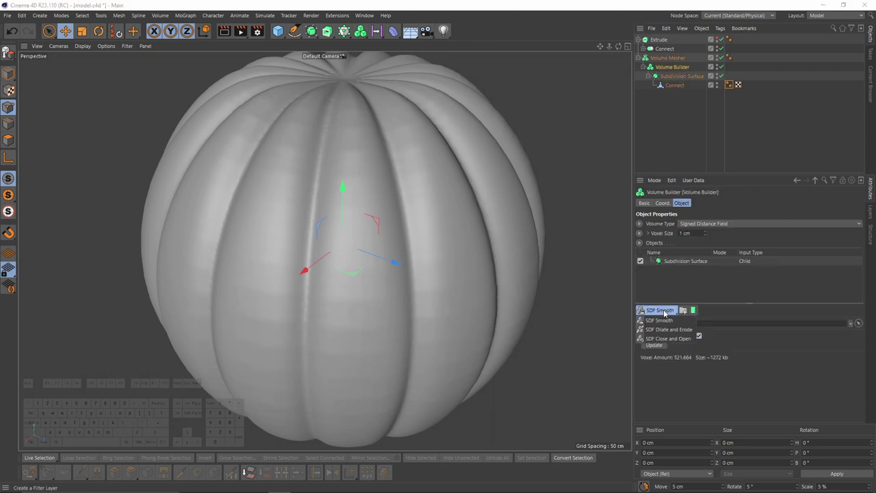
{"action": "left_click", "coordinate": [688, 107]}
{"action": "left_click_drag", "start_coordinate": [494, 186], "coordinate": [466, 217], "text": "alt"}
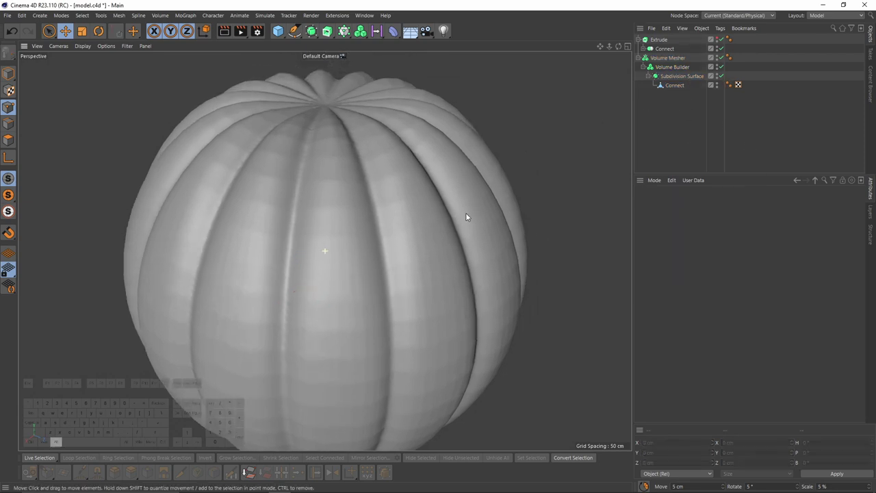
{"action": "middle_click_drag", "start_coordinate": [467, 217], "coordinate": [503, 175], "text": "alt"}
- Set the editor subdivision of the pumpkin's Subdivision Surface to 3
{"action": "left_click", "coordinate": [682, 77]}
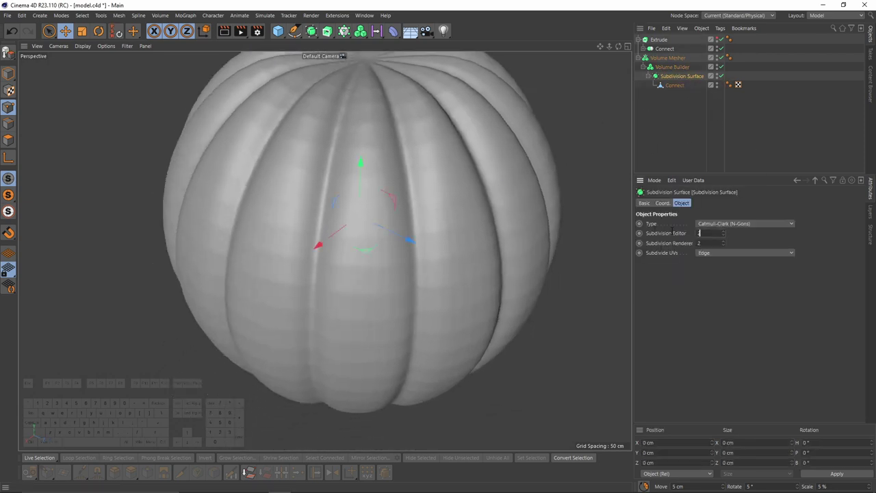
{"action": "type", "text": "3"}
{"action": "key", "text": "Return"}
{"action": "scroll", "coordinate": [472, 170], "scroll_direction": "down", "scroll_amount": 3}
{"action": "left_click_drag", "start_coordinate": [466, 171], "coordinate": [446, 153], "text": "alt"}
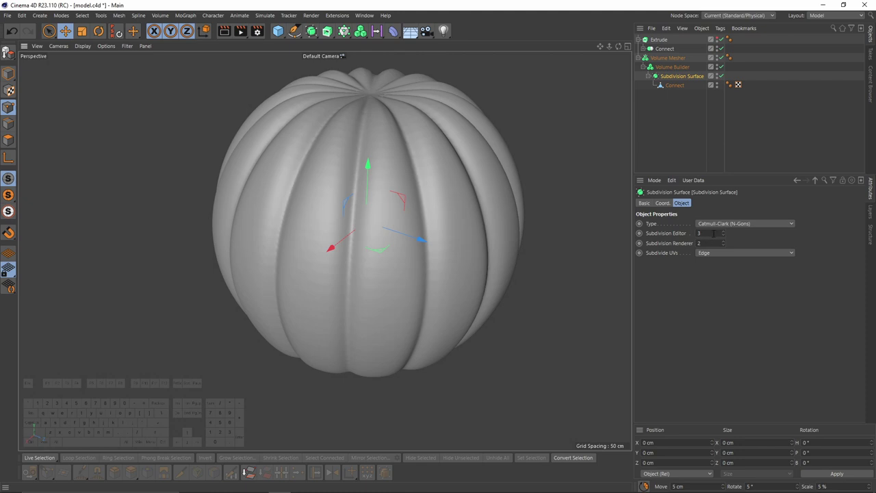
{"action": "left_click_drag", "start_coordinate": [419, 183], "coordinate": [400, 164], "text": "alt"}
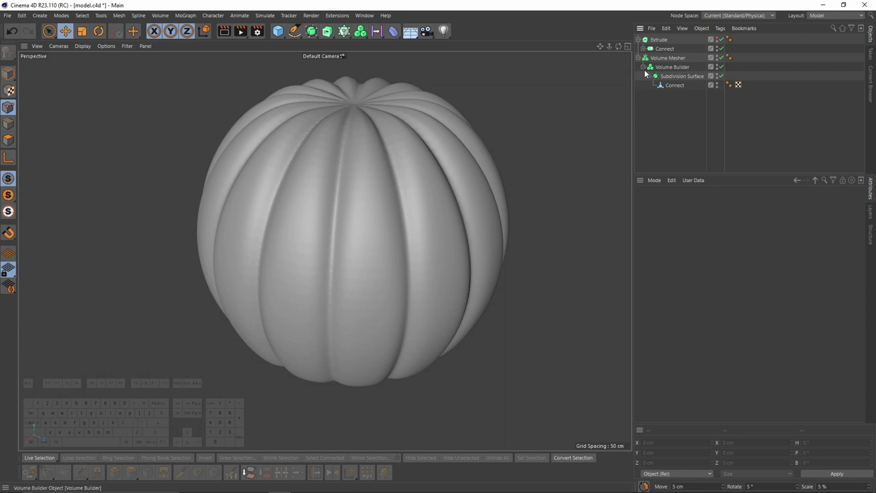
- Add the extruded face to the Volume Builder's objects and set its mode to Subtract
{"action": "key", "text": "Delete"}
{"action": "left_click", "coordinate": [670, 67]}
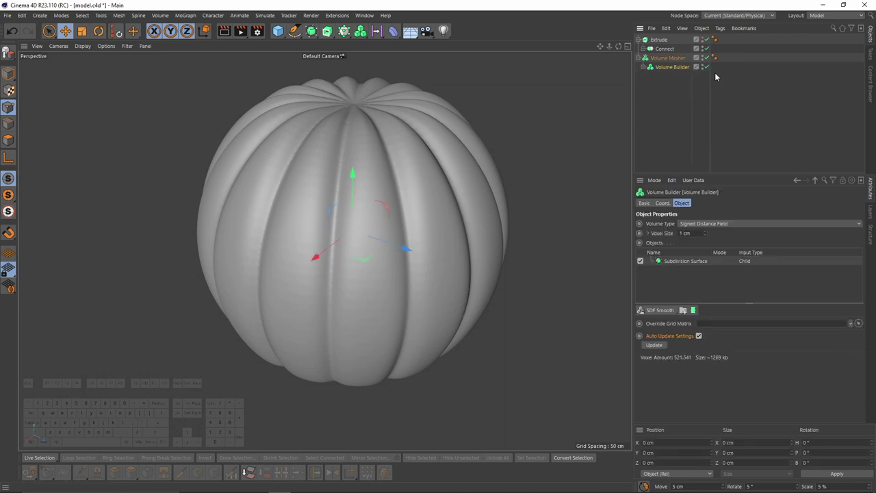
{"action": "left_click_drag", "start_coordinate": [657, 39], "coordinate": [683, 260]}
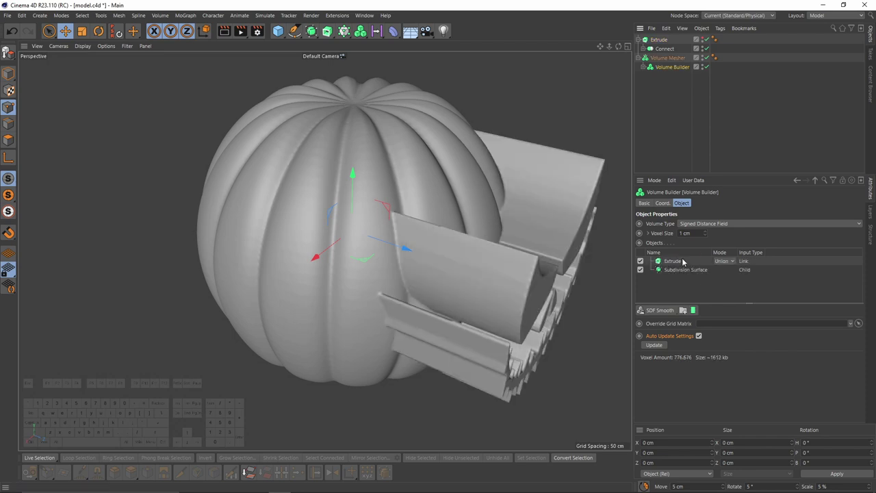
{"action": "left_click_drag", "start_coordinate": [518, 244], "coordinate": [406, 209], "text": "alt"}
{"action": "left_click", "coordinate": [723, 261]}
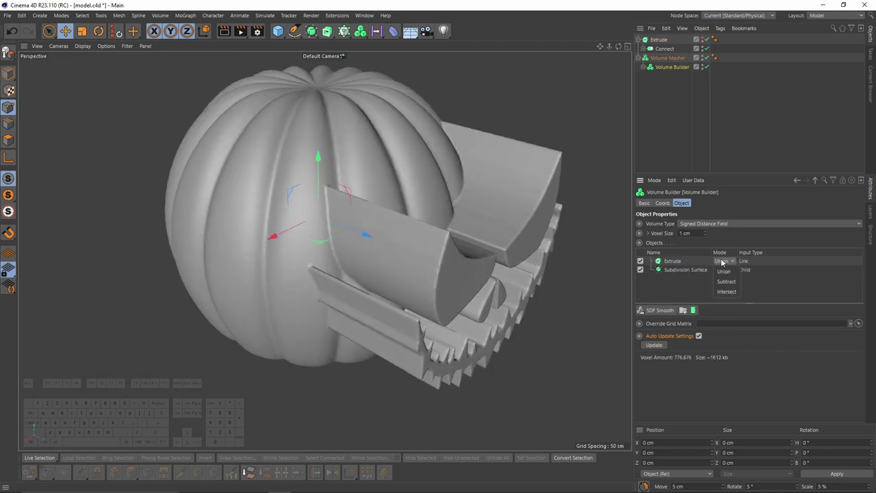
{"action": "left_click", "coordinate": [730, 283]}
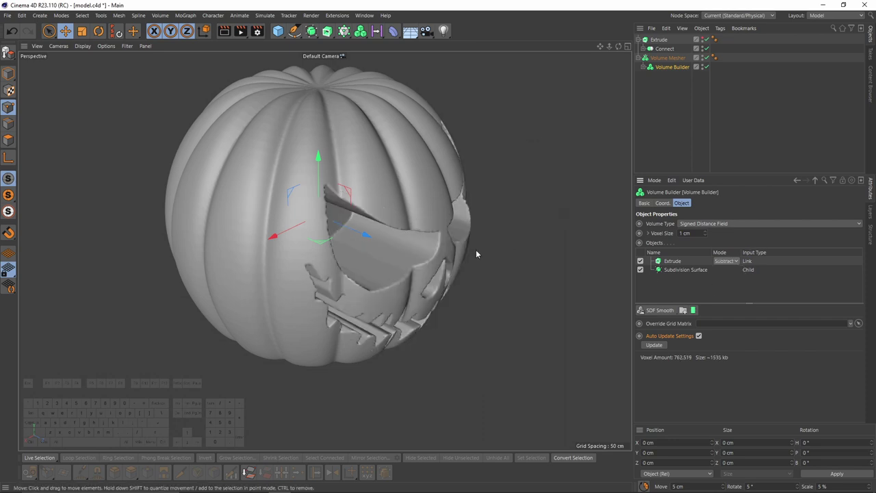
{"action": "left_click_drag", "start_coordinate": [476, 249], "coordinate": [518, 304], "text": "alt"}
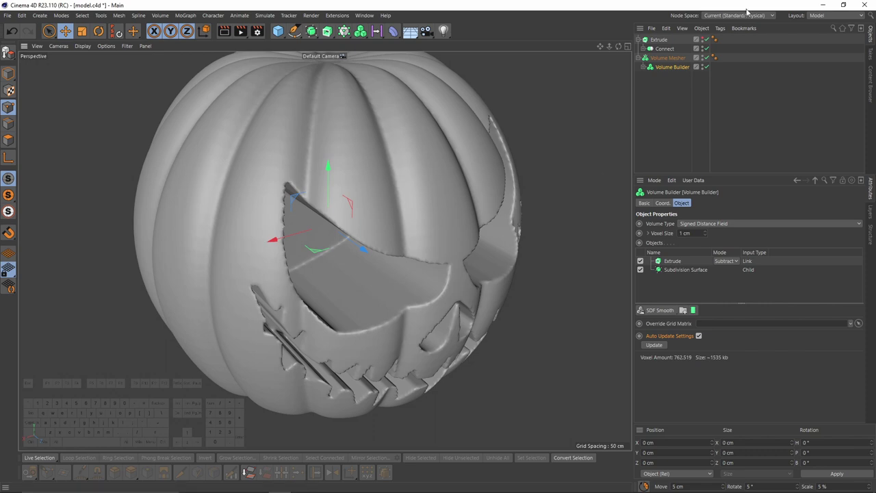
- Duplicate the pumpkin's Subdivision Surface out of the Volume Builder to the top level of the object hierarchy
{"action": "left_click", "coordinate": [643, 67]}
{"action": "left_click", "coordinate": [669, 87]}
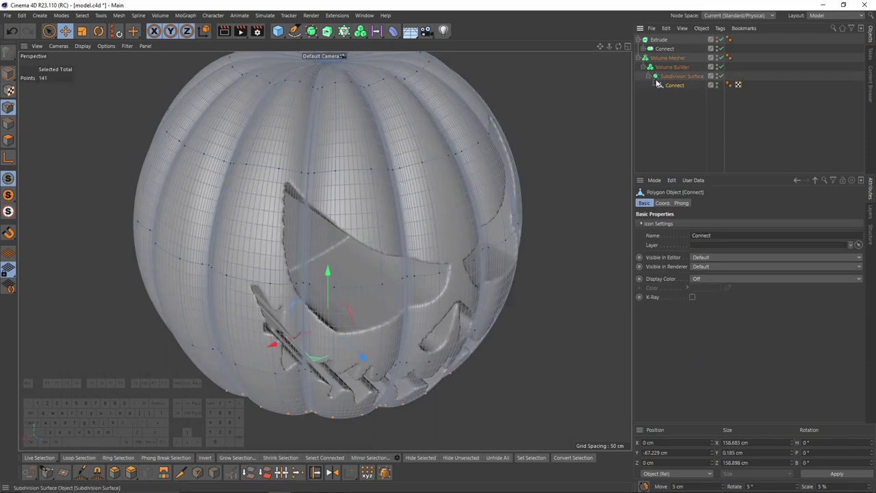
{"action": "left_click", "coordinate": [648, 76]}
{"action": "left_click", "coordinate": [675, 77]}
{"action": "left_click_drag", "start_coordinate": [676, 77], "coordinate": [665, 39]}
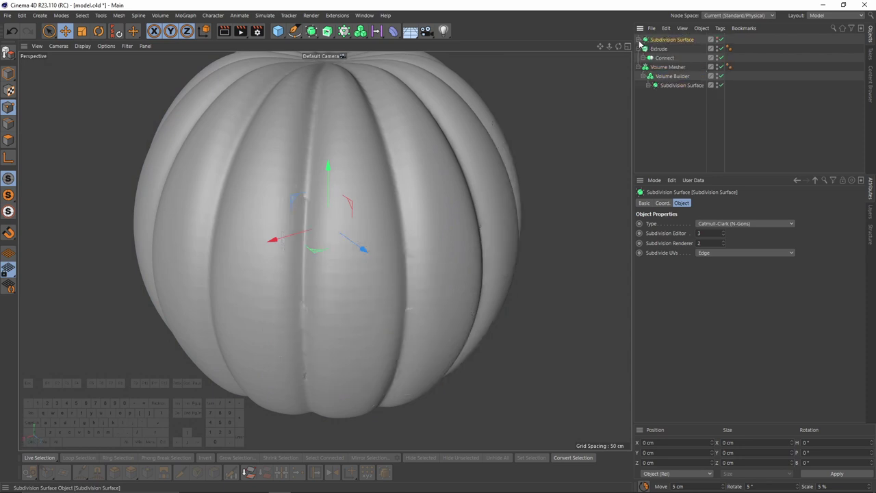
- Shrink the duplicated pumpkin by moving all polygons of its Connect mesh about -11.5 cm along their normals with Normal Move
{"action": "left_click", "coordinate": [640, 39]}
{"action": "left_click", "coordinate": [661, 50]}
{"action": "left_click", "coordinate": [10, 141]}
{"action": "key", "text": "ctrl+a"}
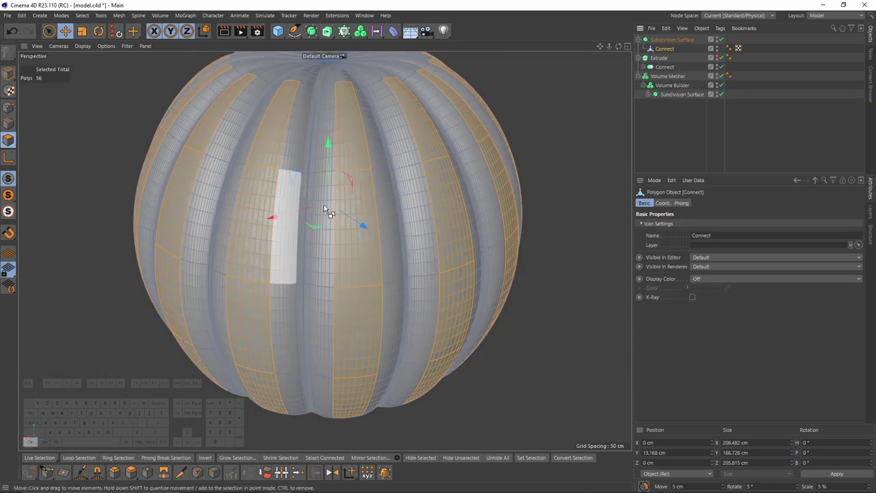
{"action": "key", "text": "m"}
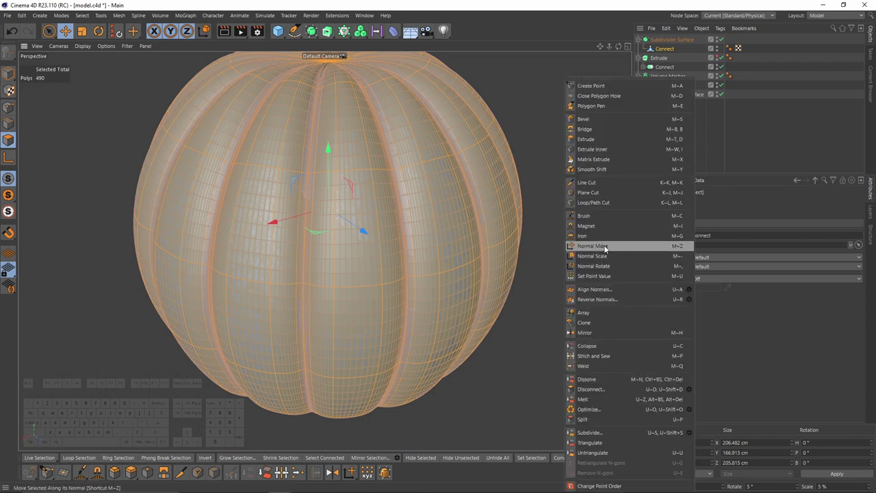
{"action": "left_click", "coordinate": [605, 249]}
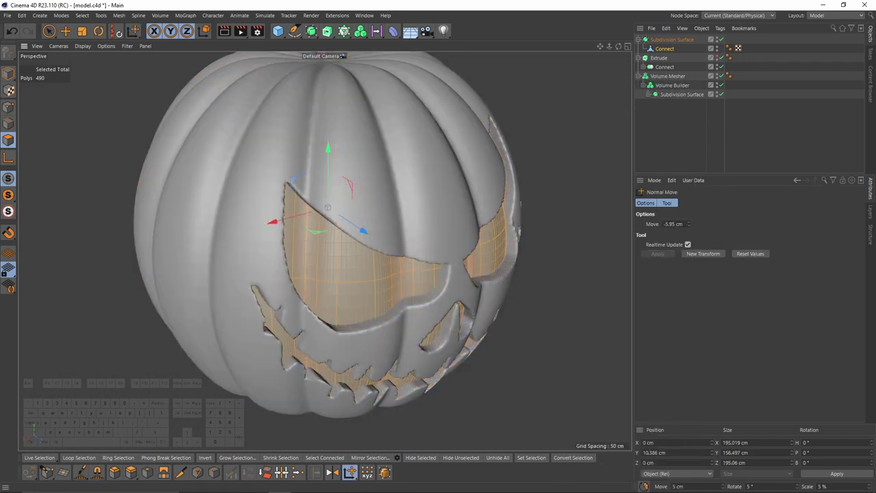
{"action": "left_click_drag", "start_coordinate": [561, 252], "coordinate": [502, 252]}
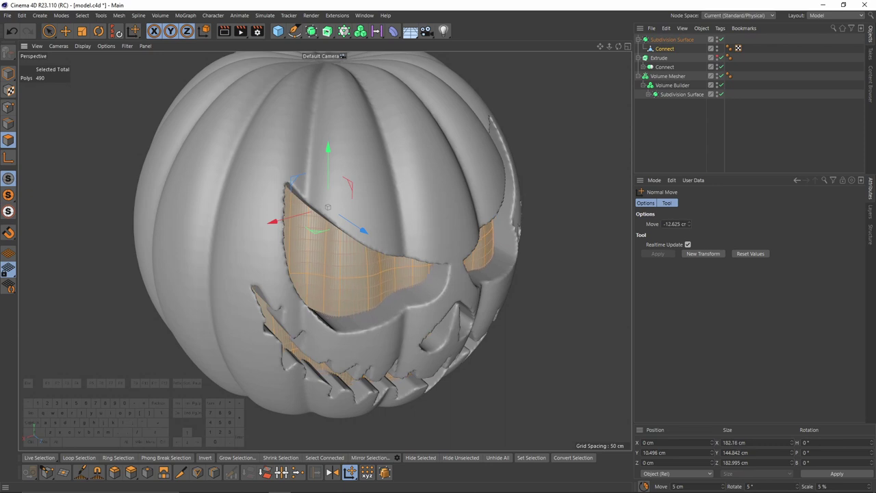
{"action": "left_click_drag", "start_coordinate": [689, 260], "coordinate": [689, 257]}
{"action": "left_click_drag", "start_coordinate": [549, 263], "coordinate": [512, 193], "text": "alt"}
{"action": "left_click", "coordinate": [675, 123]}
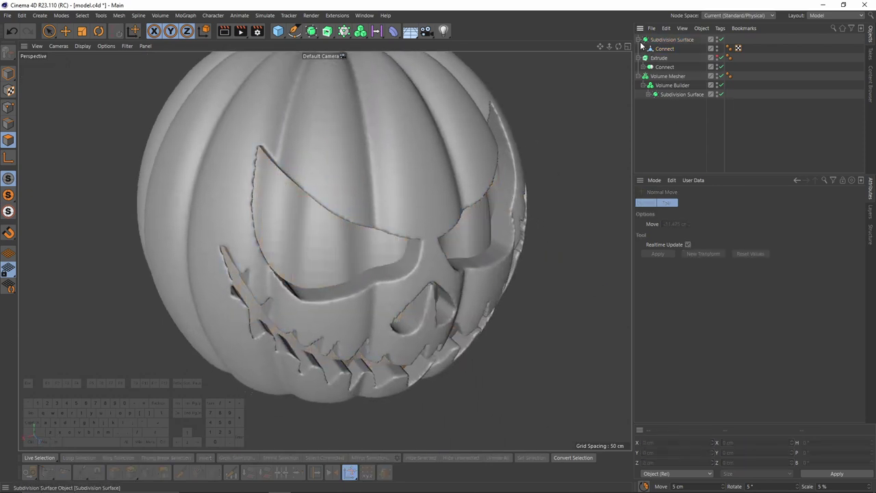
{"action": "left_click", "coordinate": [640, 40]}
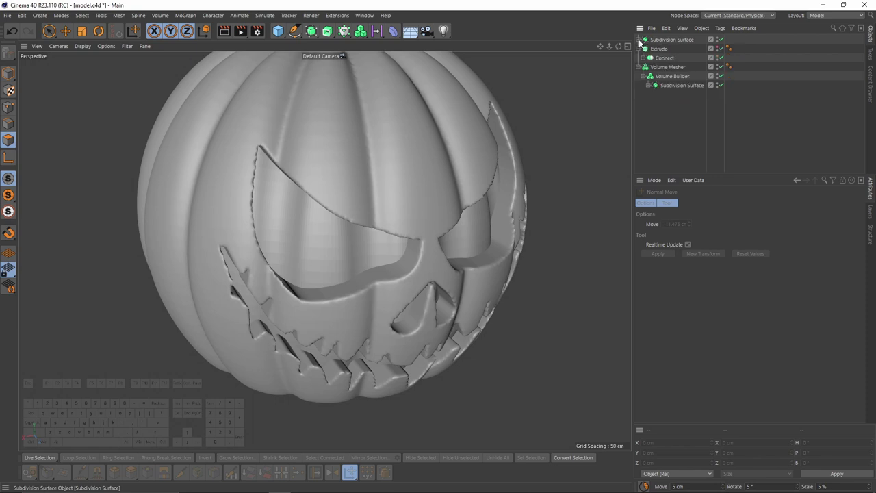
- Add the shrunken Subdivision Surface to the Volume Builder's objects below the Extrude and set its mode to Subtract
{"action": "left_click", "coordinate": [665, 66]}
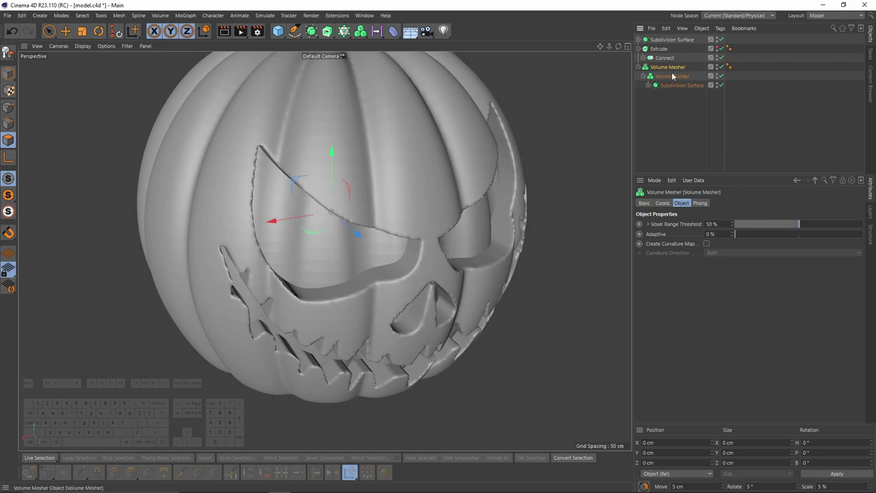
{"action": "left_click", "coordinate": [672, 76]}
{"action": "left_click_drag", "start_coordinate": [679, 242], "coordinate": [676, 266]}
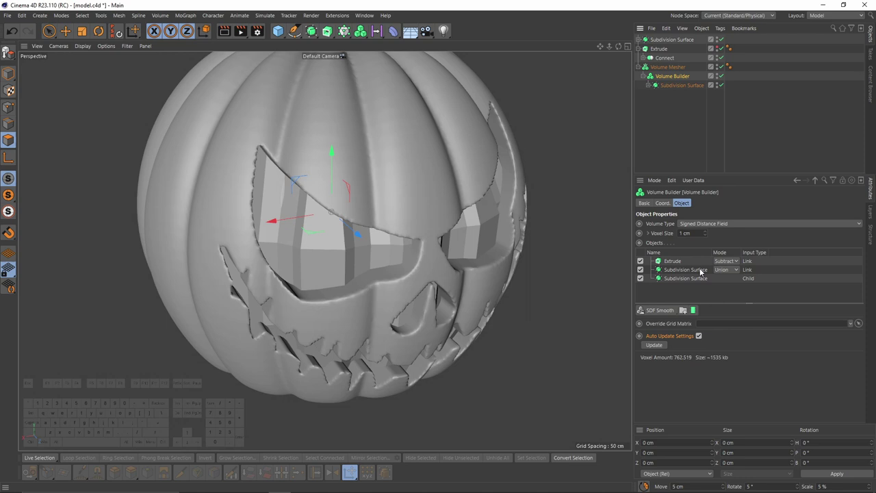
{"action": "left_click_drag", "start_coordinate": [385, 230], "coordinate": [495, 222], "text": "alt"}
{"action": "left_click", "coordinate": [706, 270]}
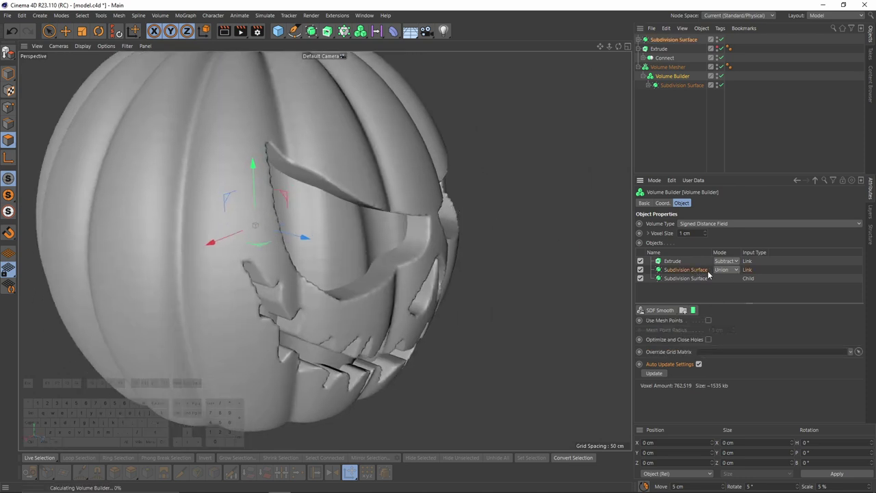
{"action": "left_click", "coordinate": [729, 271]}
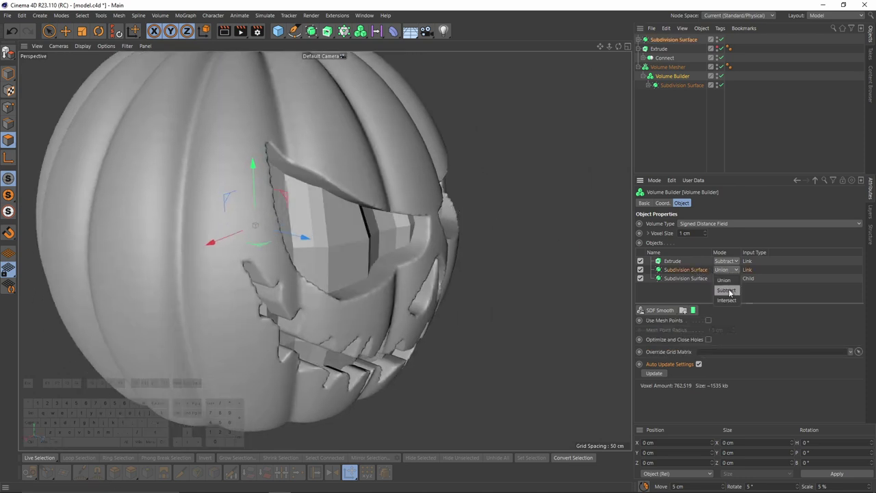
{"action": "left_click", "coordinate": [726, 291]}
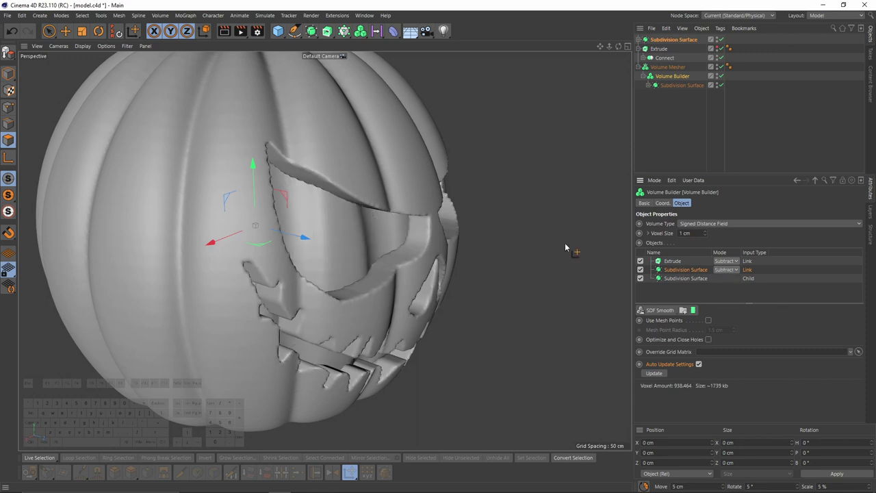
{"action": "left_click_drag", "start_coordinate": [565, 242], "coordinate": [465, 172], "text": "alt"}
- Rename the shrunken Subdivision Surface as ext and place it above the Extrude in the Volume Builder's object list
{"action": "left_click", "coordinate": [672, 41]}
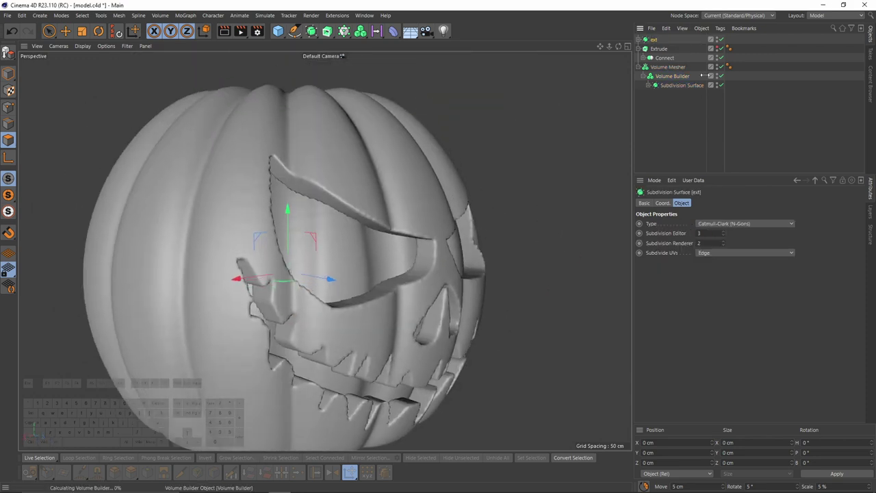
{"action": "left_click", "coordinate": [672, 76]}
{"action": "left_click_drag", "start_coordinate": [541, 226], "coordinate": [466, 194], "text": "alt"}
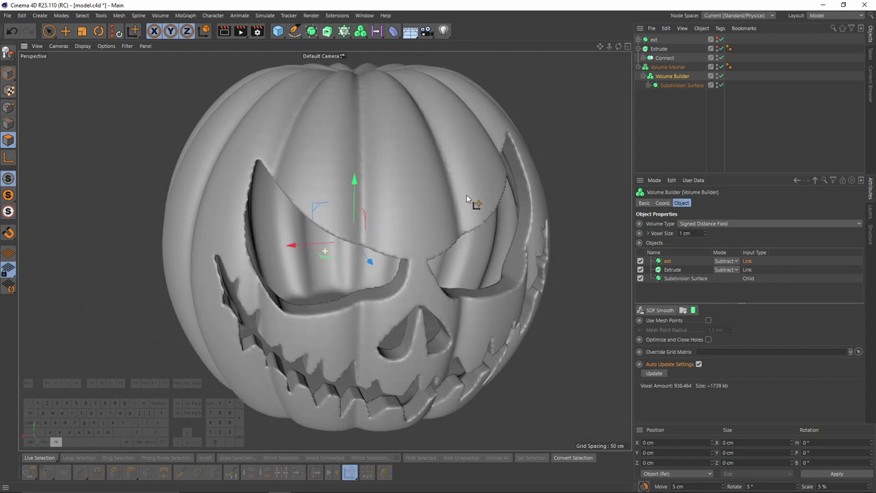
- Add an SDF Smooth filter to the Volume Builder and set its strength to 15 % and its iterations to 4
{"action": "left_click_drag", "start_coordinate": [510, 165], "coordinate": [527, 152], "text": "alt"}
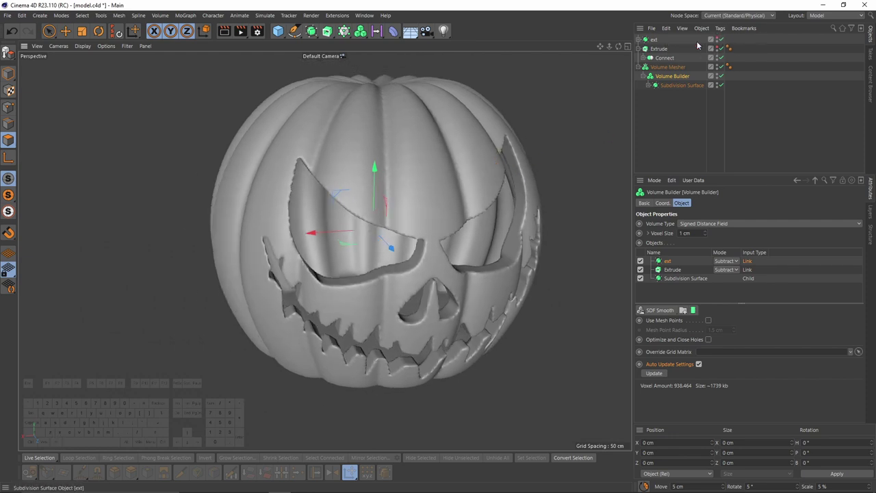
{"action": "left_click", "coordinate": [639, 39]}
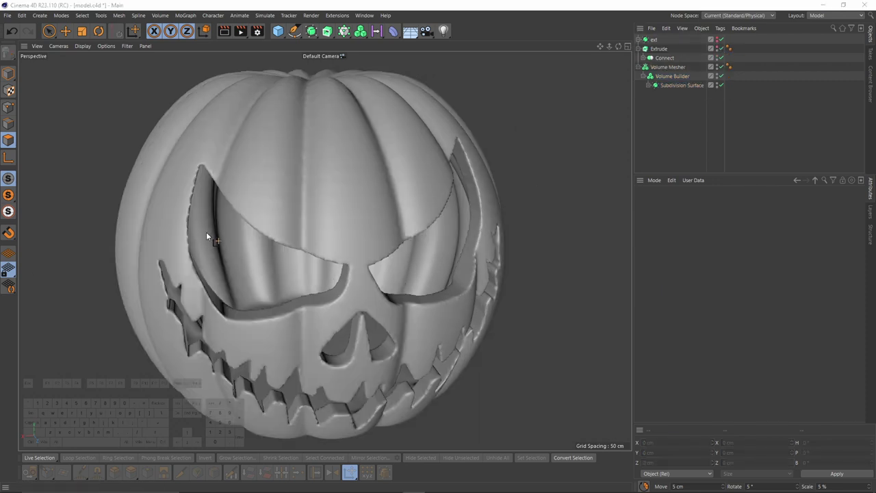
{"action": "left_click", "coordinate": [667, 76]}
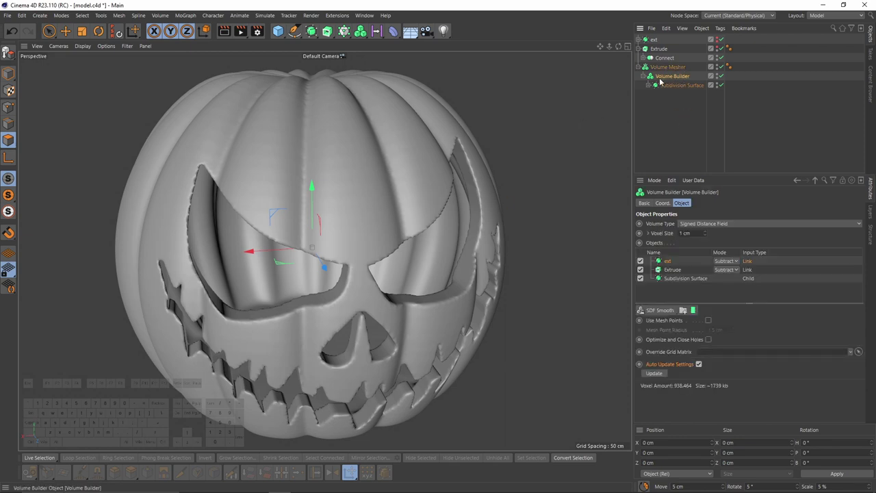
{"action": "left_click", "coordinate": [660, 310]}
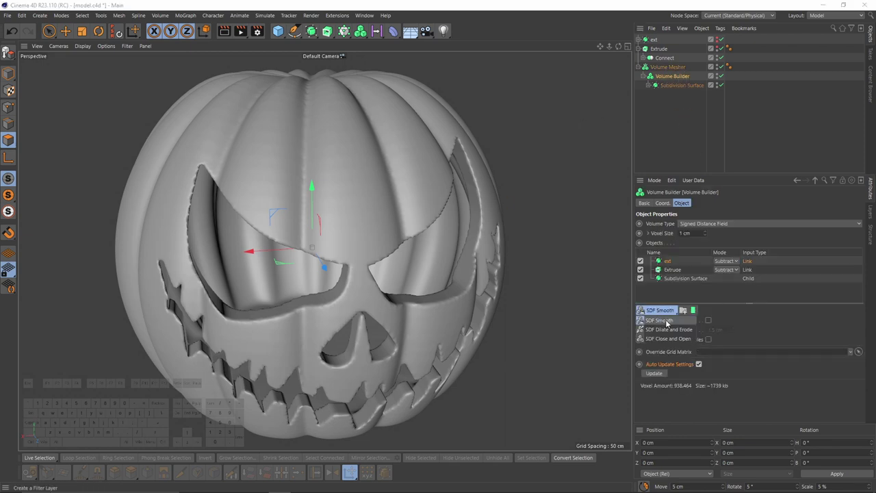
{"action": "left_click", "coordinate": [667, 322]}
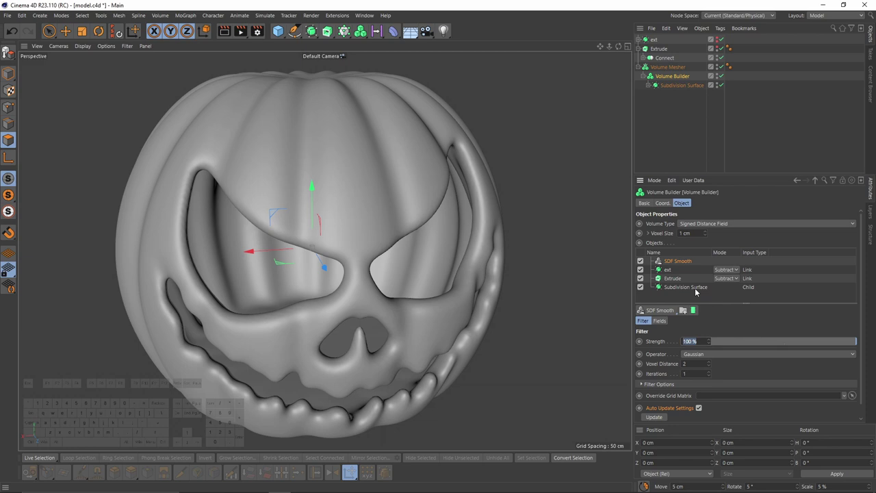
{"action": "type", "text": "15"}
{"action": "key", "text": "Return"}
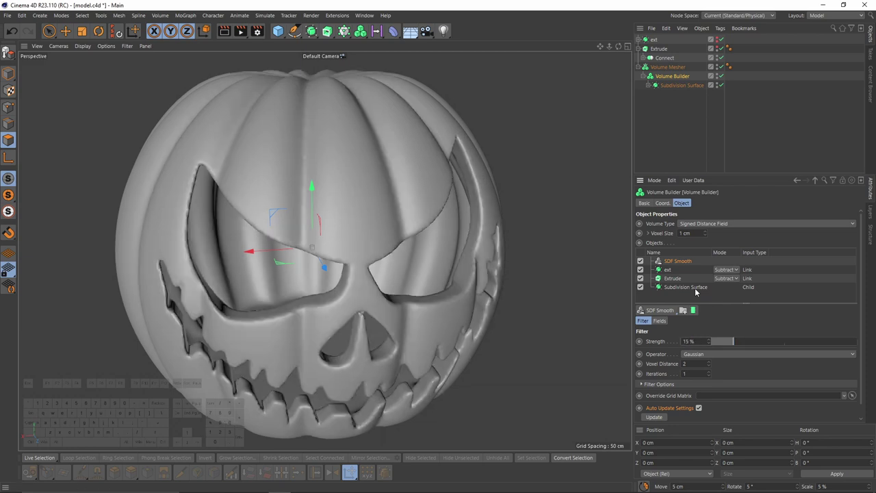
{"action": "left_click_drag", "start_coordinate": [404, 301], "coordinate": [389, 266], "text": "alt"}
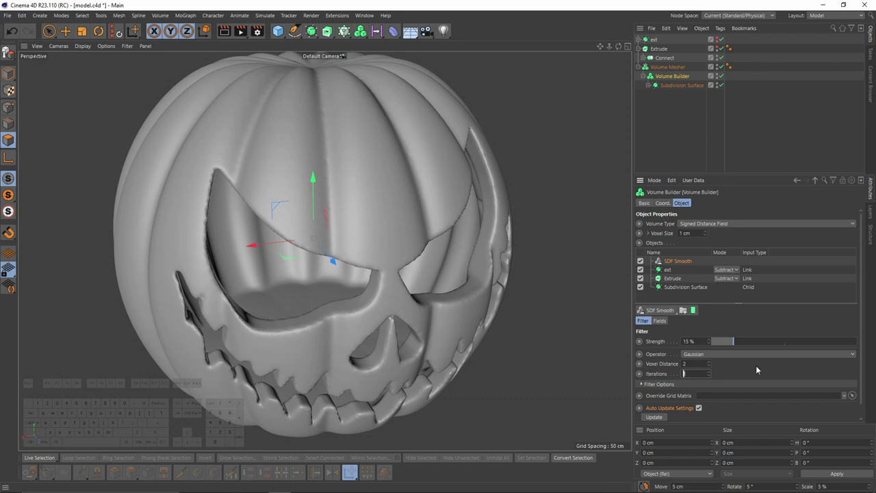
{"action": "type", "text": "4"}
{"action": "key", "text": "Return"}
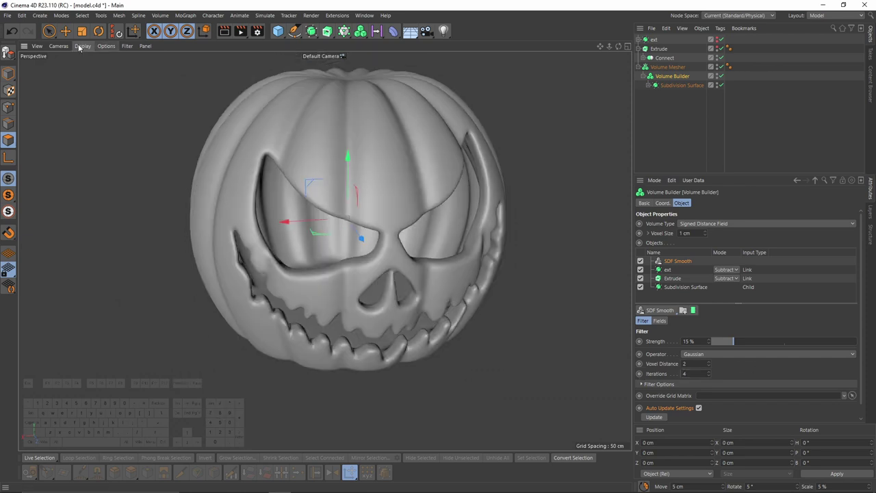
- Display the model shaded with wireframe lines and examine the pumpkin's mesh density up close around the eyes and ribs
{"action": "left_click", "coordinate": [83, 46]}
{"action": "left_click", "coordinate": [103, 68]}
{"action": "right_click_drag", "start_coordinate": [288, 141], "coordinate": [358, 153], "text": "alt"}
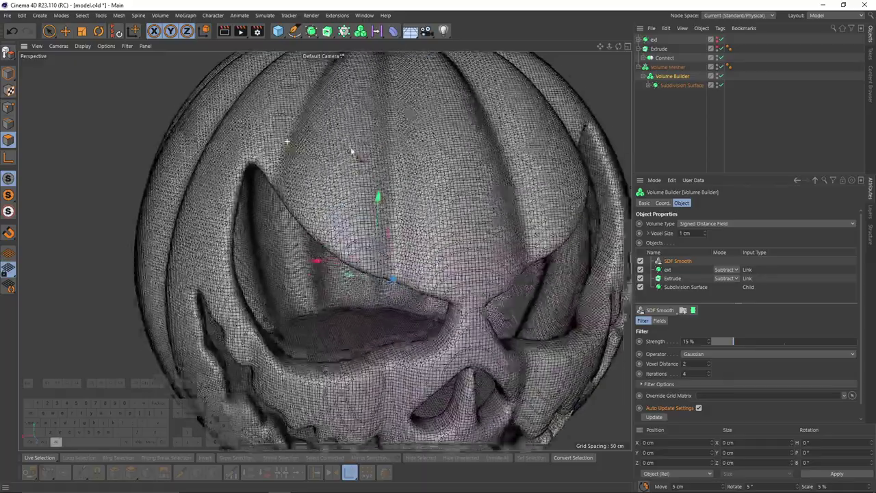
{"action": "left_click_drag", "start_coordinate": [335, 157], "coordinate": [381, 176], "text": "alt"}
{"action": "right_click_drag", "start_coordinate": [288, 156], "coordinate": [308, 157], "text": "alt"}
{"action": "left_click_drag", "start_coordinate": [309, 157], "coordinate": [302, 146], "text": "alt"}
{"action": "right_click_drag", "start_coordinate": [302, 146], "coordinate": [319, 184], "text": "alt"}
{"action": "left_click_drag", "start_coordinate": [319, 184], "coordinate": [424, 210], "text": "alt"}
{"action": "right_click_drag", "start_coordinate": [424, 211], "coordinate": [464, 215], "text": "alt"}
{"action": "left_click_drag", "start_coordinate": [464, 215], "coordinate": [524, 206], "text": "alt"}
- Add a Remesh generator with 25 % mesh density, Keep Outline and Keep Creases enabled, and make the Volume Mesher its child
{"action": "left_click", "coordinate": [667, 67]}
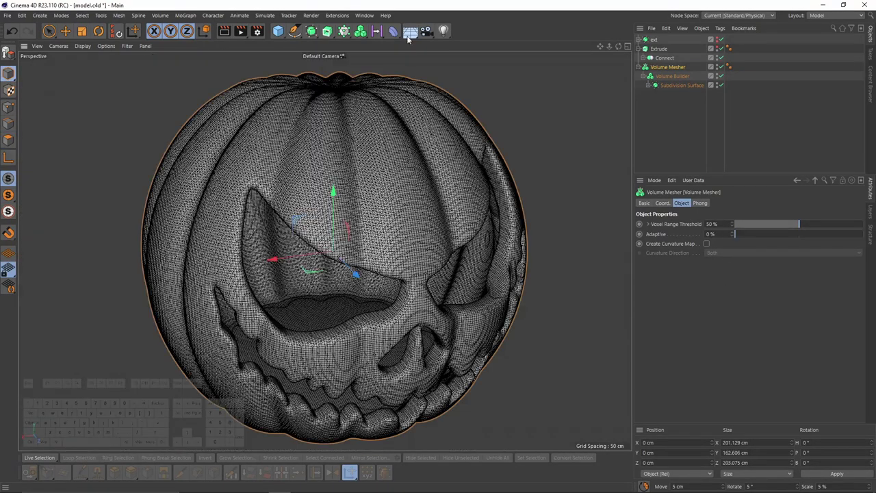
{"action": "left_click", "coordinate": [310, 31]}
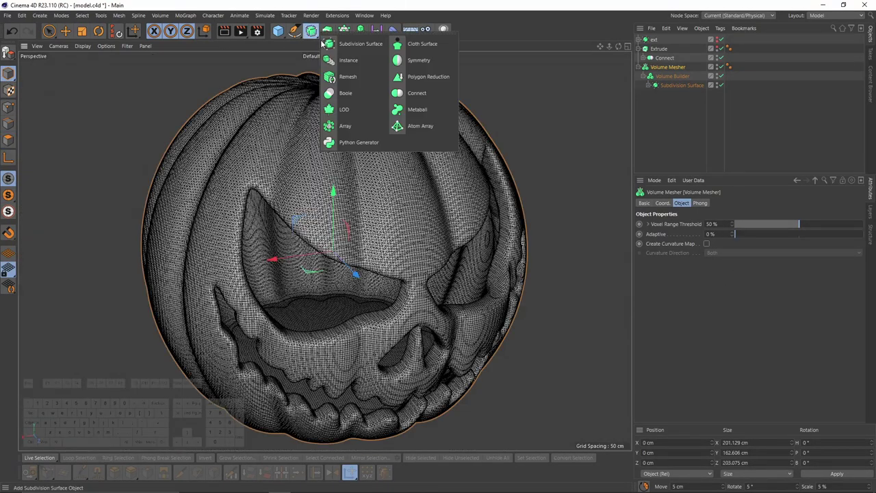
{"action": "left_click", "coordinate": [353, 78]}
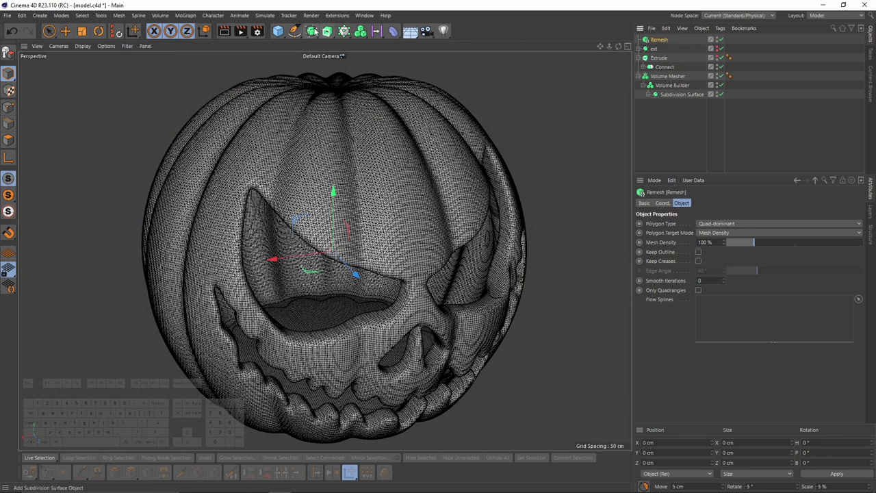
{"action": "left_click", "coordinate": [313, 31]}
{"action": "double_click", "coordinate": [716, 244]}
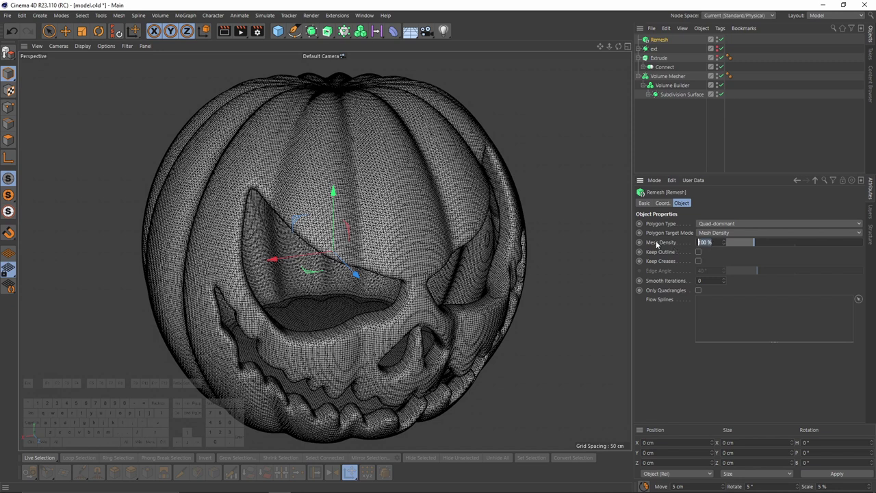
{"action": "type", "text": "25"}
{"action": "key", "text": "Return"}
{"action": "left_click", "coordinate": [698, 261]}
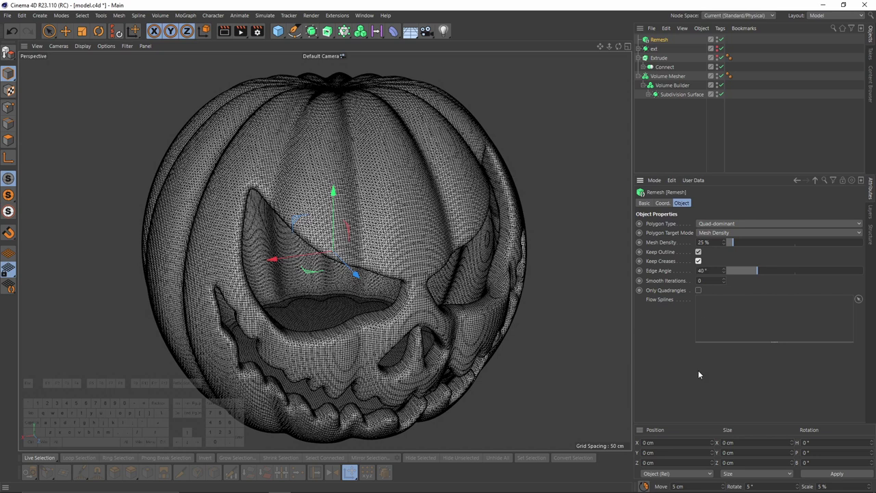
{"action": "left_click", "coordinate": [639, 76]}
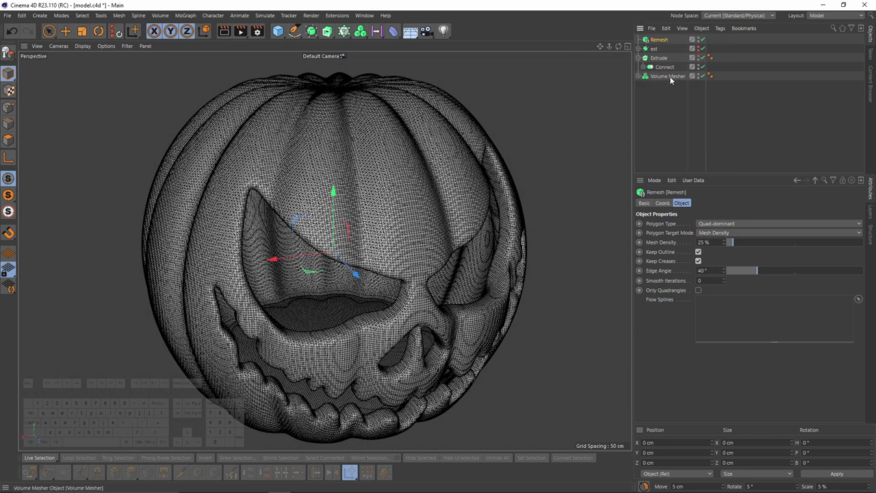
{"action": "left_click_drag", "start_coordinate": [670, 76], "coordinate": [665, 43]}
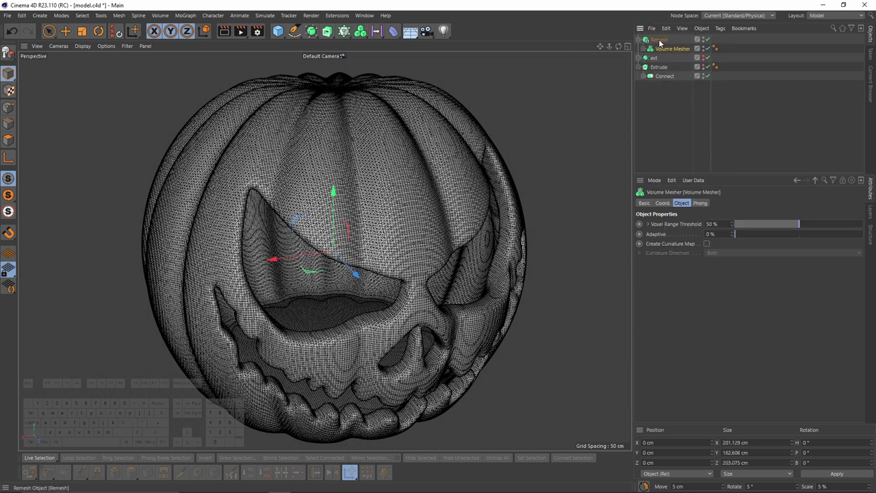
- Switch the viewport to shading without lines and inspect the remeshed pumpkin and the ext mesh inside it
{"action": "left_click_drag", "start_coordinate": [548, 267], "coordinate": [477, 291], "text": "alt"}
{"action": "key", "text": "n"}
{"action": "key", "text": "a"}
{"action": "left_click_drag", "start_coordinate": [308, 226], "coordinate": [404, 212], "text": "alt"}
{"action": "left_click", "coordinate": [639, 57]}
{"action": "left_click", "coordinate": [656, 67]}
{"action": "left_click", "coordinate": [703, 57], "text": "alt"}
{"action": "left_click", "coordinate": [644, 48]}
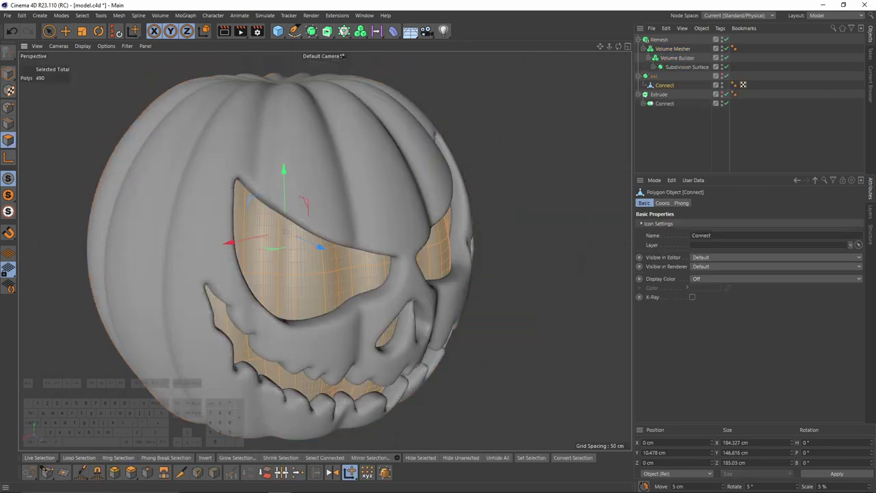
{"action": "left_click", "coordinate": [642, 122]}
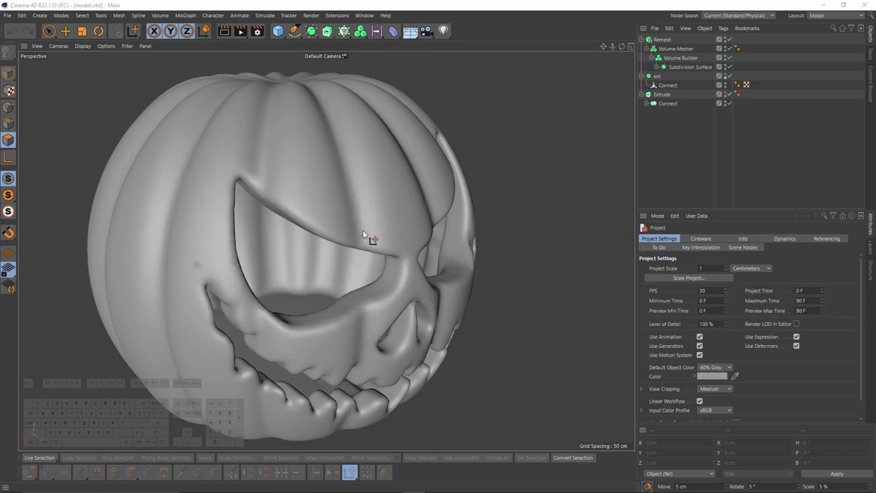
- Set the Volume Builder's voxel size to 0.7 cm and disable the Remesh generator
{"action": "left_click", "coordinate": [685, 58]}
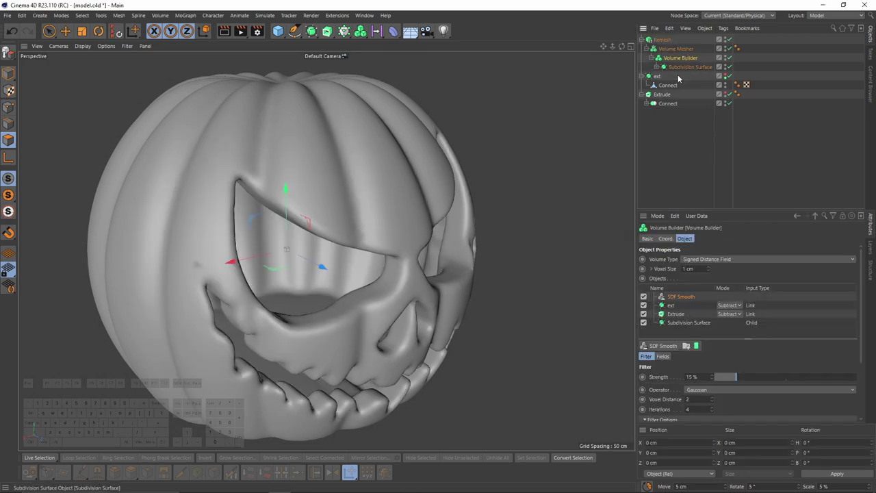
{"action": "left_click", "coordinate": [689, 269]}
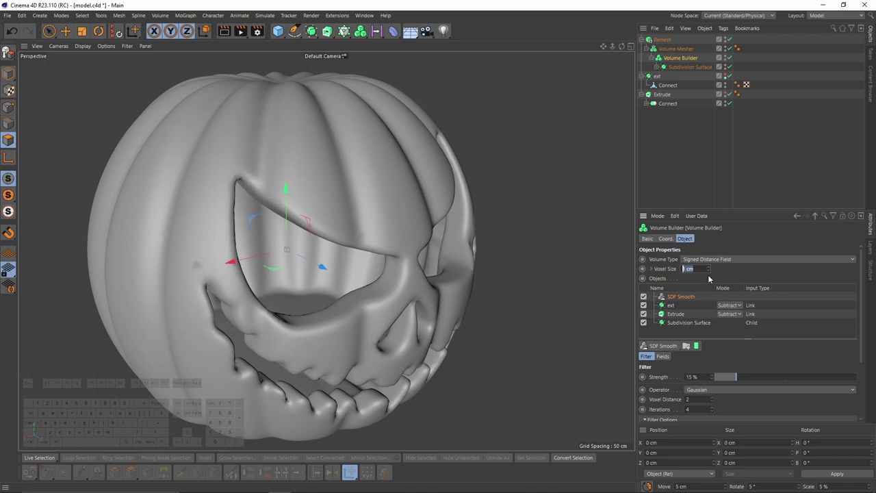
{"action": "type", "text": "0.7"}
{"action": "key", "text": "Return"}
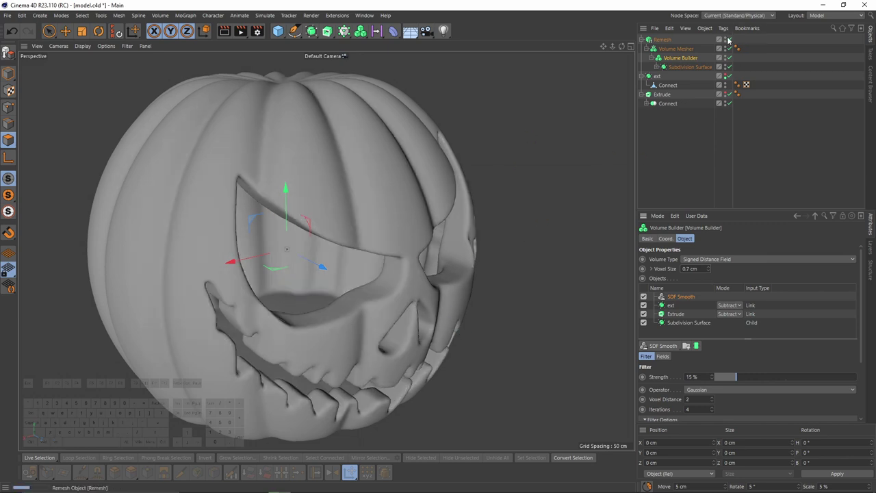
{"action": "left_click_drag", "start_coordinate": [445, 262], "coordinate": [317, 266], "text": "alt"}
{"action": "left_click_drag", "start_coordinate": [416, 243], "coordinate": [374, 245], "text": "alt"}
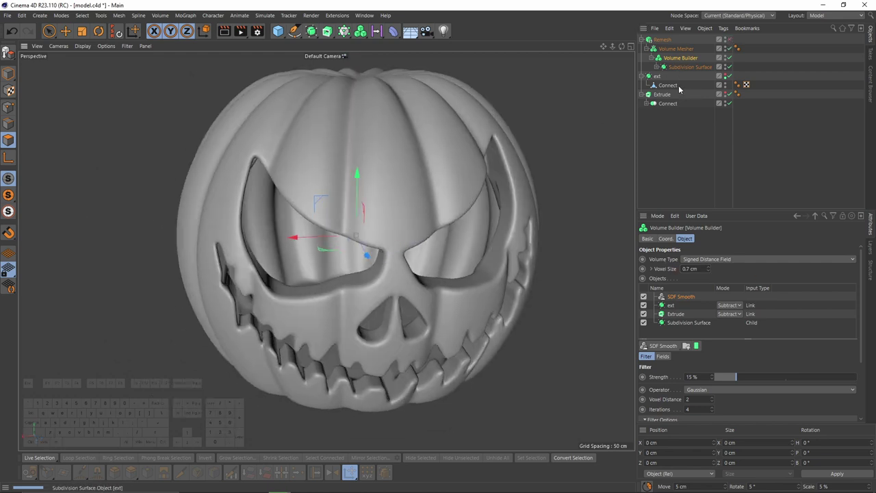
- Set the SDF Smooth filter's iterations to 2 and its strength to 20 %
{"action": "double_click", "coordinate": [703, 410]}
{"action": "type", "text": "2"}
{"action": "key", "text": "Return"}
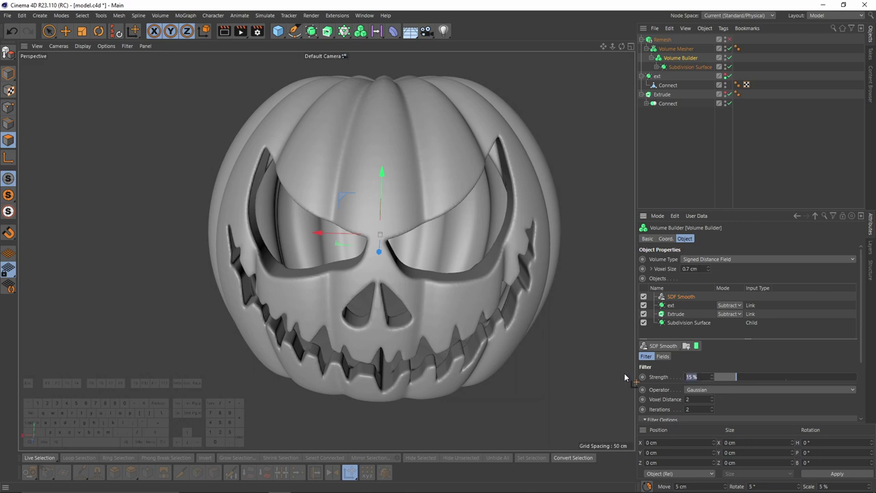
{"action": "type", "text": "20"}
{"action": "key", "text": "Return"}
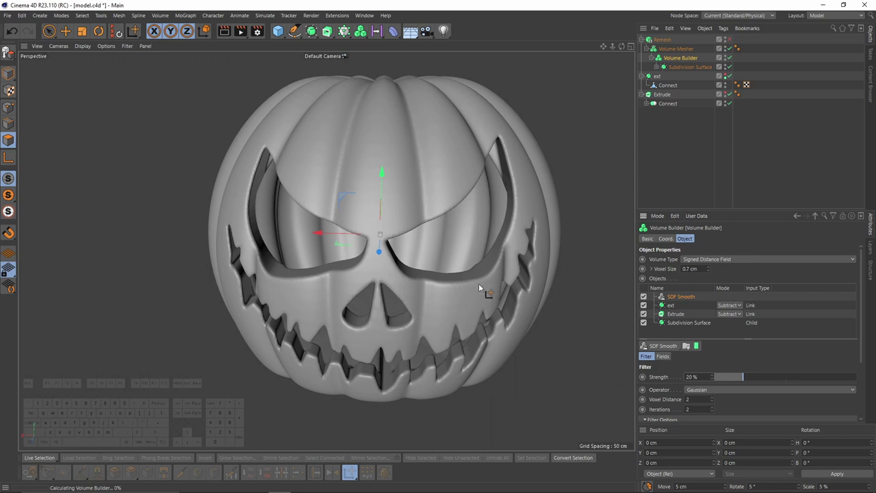
{"action": "left_click_drag", "start_coordinate": [479, 284], "coordinate": [329, 137], "text": "alt"}
- Add a Disc primitive and raise it along Y to the top of the pumpkin
{"action": "left_click", "coordinate": [696, 138]}
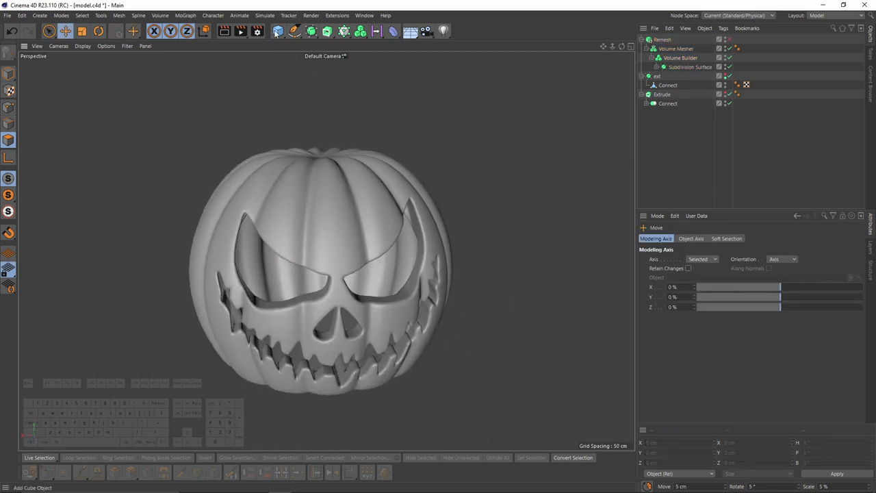
{"action": "left_click", "coordinate": [278, 31]}
{"action": "left_click", "coordinate": [304, 61]}
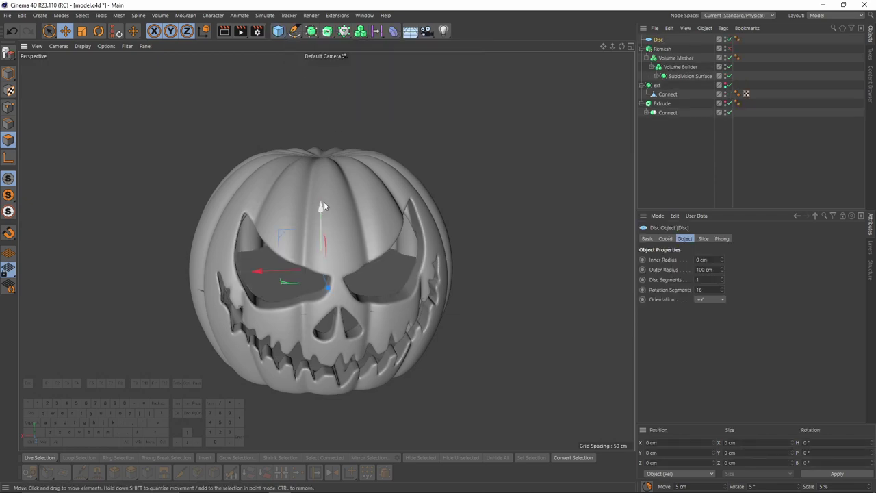
{"action": "mouse_move", "coordinate": [324, 203]}
{"action": "left_mouse_down"}
{"action": "mouse_move", "coordinate": [338, 113]}
{"action": "mouse_move", "coordinate": [403, 217]}
{"action": "left_mouse_up"}
- Show wireframe lines in the viewport and scale the Disc down to about 48 cm across over the pumpkin's crown
{"action": "key", "text": "n"}
{"action": "key", "text": "b"}
{"action": "key", "text": "t"}
{"action": "left_click_drag", "start_coordinate": [402, 260], "coordinate": [231, 296]}
{"action": "key", "text": "e"}
{"action": "scroll", "coordinate": [302, 182], "scroll_direction": "up", "scroll_amount": 7}
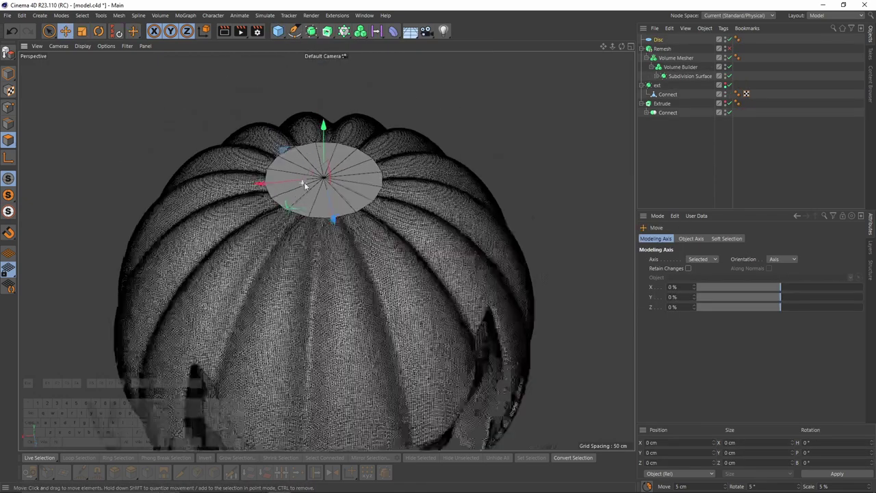
- Make the Disc editable and scale every second rim point inward to about 68 % to form an eight-pointed star
{"action": "key", "text": "c"}
{"action": "left_click", "coordinate": [10, 109]}
{"action": "left_click", "coordinate": [10, 108]}
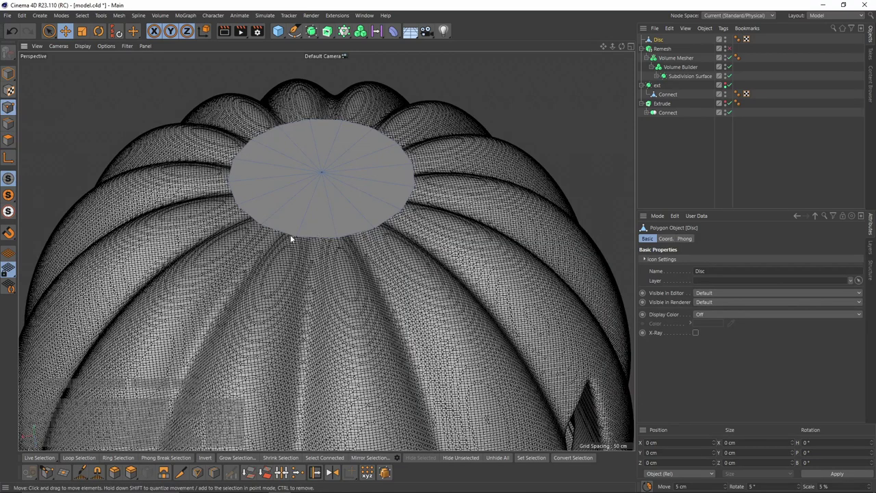
{"action": "left_click", "coordinate": [294, 238]}
{"action": "left_click", "coordinate": [374, 229], "text": "shift"}
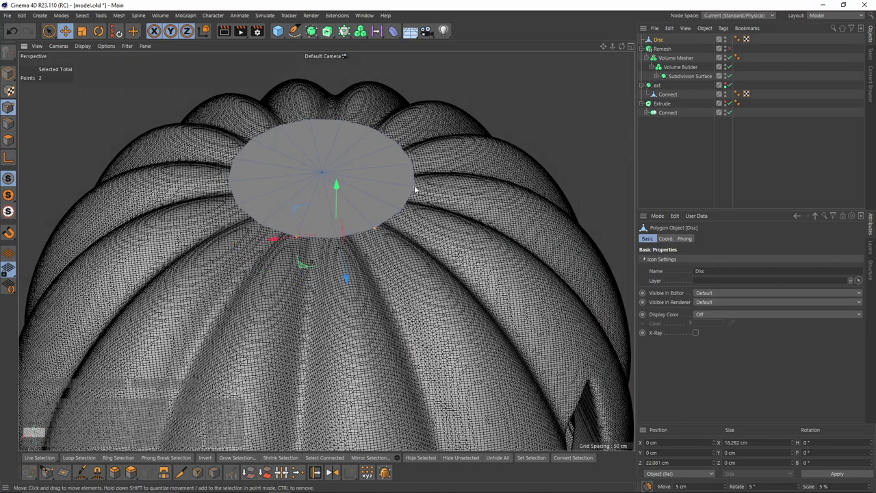
{"action": "left_click", "coordinate": [415, 188], "text": "shift"}
{"action": "left_click", "coordinate": [397, 145], "text": "shift"}
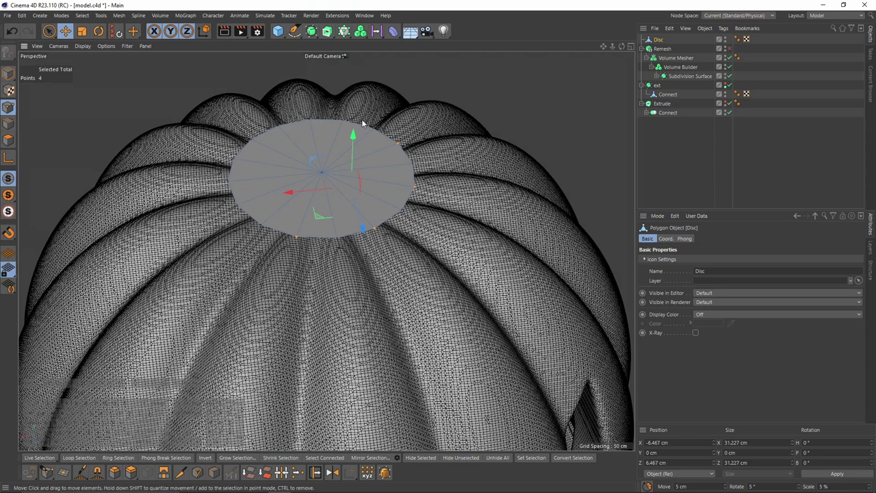
{"action": "left_click", "coordinate": [342, 121], "text": "shift"}
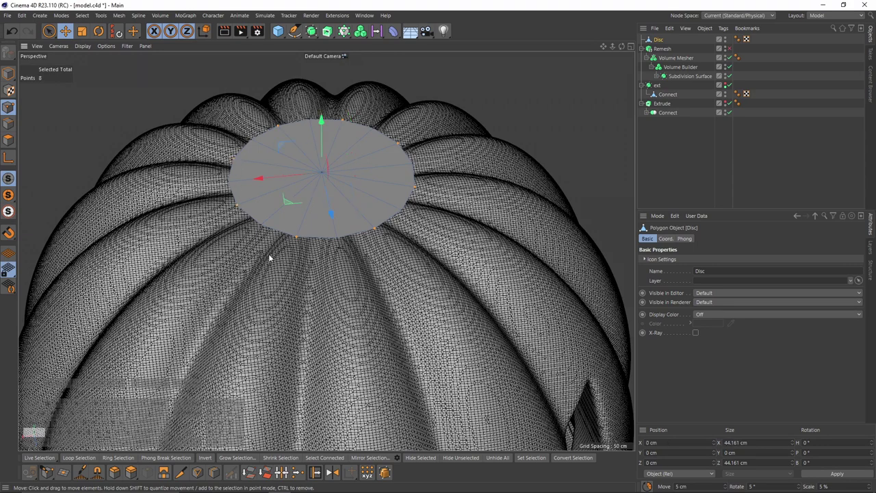
{"action": "key", "text": "t"}
{"action": "left_click_drag", "start_coordinate": [426, 259], "coordinate": [367, 271]}
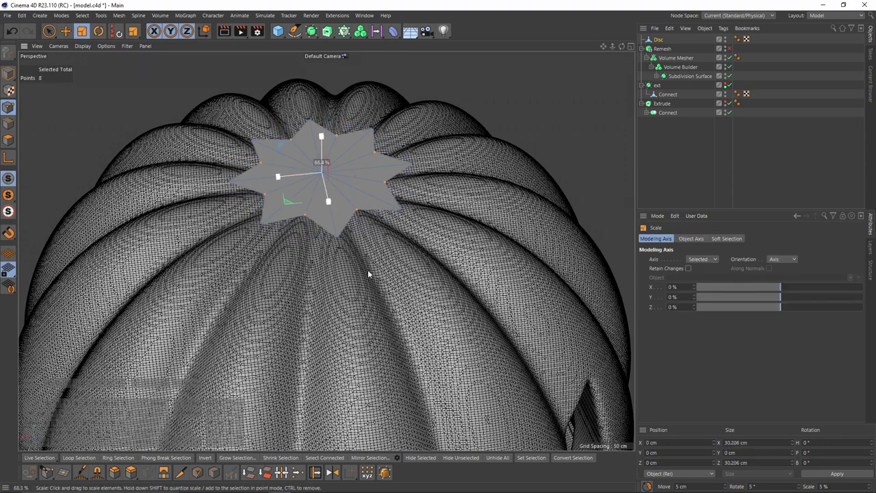
- Extrude all the star's polygons 65 cm with caps enabled and raise the top face to about 71 cm in Y
{"action": "scroll", "coordinate": [368, 271], "scroll_direction": "down", "scroll_amount": 4}
{"action": "left_click_drag", "start_coordinate": [328, 202], "coordinate": [298, 176], "text": "alt"}
{"action": "left_click", "coordinate": [8, 140]}
{"action": "key", "text": "ctrl+a"}
{"action": "right_click", "coordinate": [486, 194]}
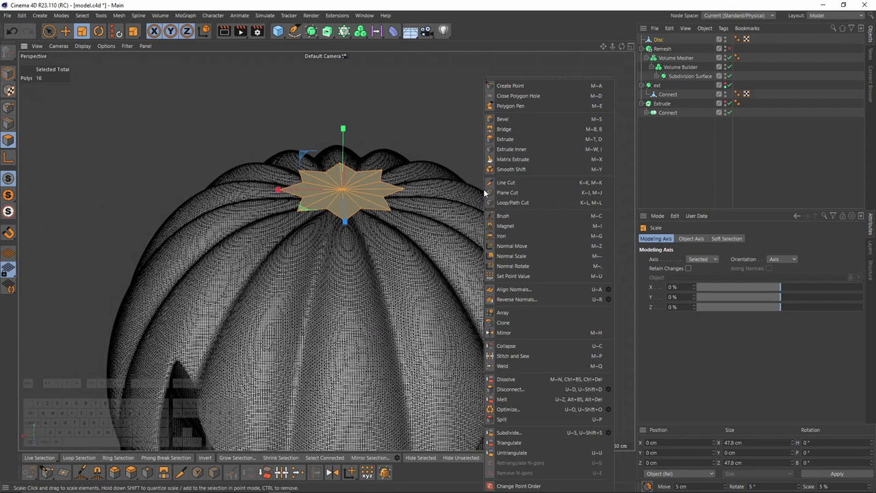
{"action": "left_click", "coordinate": [518, 139]}
{"action": "middle_click_drag", "start_coordinate": [378, 239], "coordinate": [374, 274], "text": "alt"}
{"action": "left_click", "coordinate": [693, 318]}
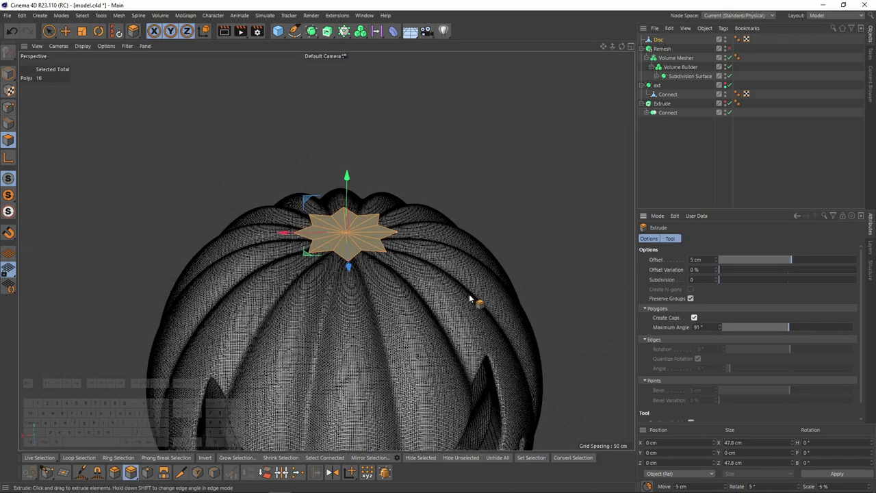
{"action": "left_click_drag", "start_coordinate": [452, 296], "coordinate": [493, 295]}
{"action": "left_click_drag", "start_coordinate": [344, 293], "coordinate": [362, 256], "text": "alt"}
{"action": "scroll", "coordinate": [360, 256], "scroll_direction": "down", "scroll_amount": 4}
{"action": "left_click_drag", "start_coordinate": [337, 126], "coordinate": [336, 116]}
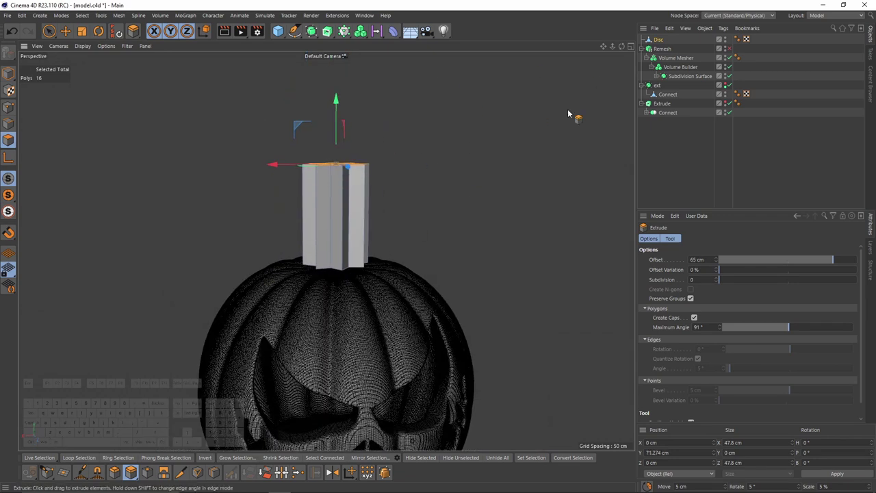
- Add a Subdivision Surface as the parent of the star-shaped Disc to smooth the stem
{"action": "left_click", "coordinate": [312, 32], "text": "alt"}
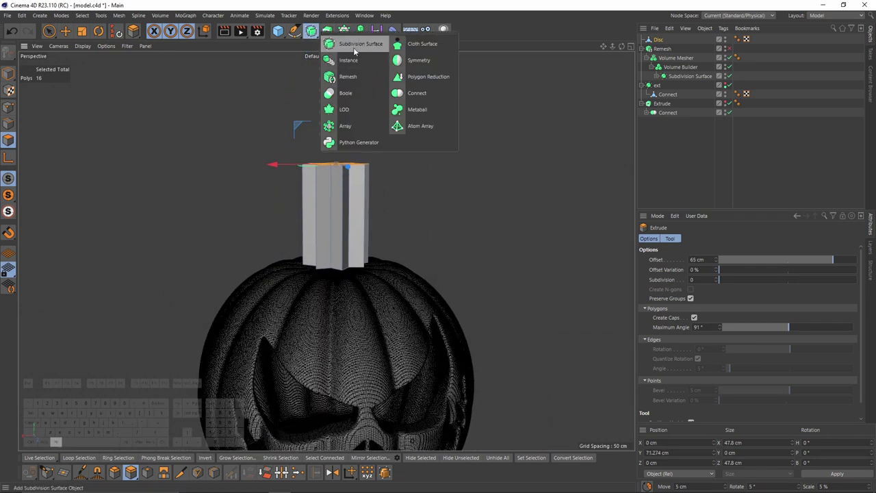
{"action": "left_click", "coordinate": [354, 48], "text": "alt"}
{"action": "left_click_drag", "start_coordinate": [370, 147], "coordinate": [421, 158], "text": "alt"}
{"action": "scroll", "coordinate": [382, 186], "scroll_direction": "up", "scroll_amount": 4}
{"action": "left_click", "coordinate": [664, 49]}
- Select the polygons at the stem's base and scale them up to about 55 cm across
{"action": "scroll", "coordinate": [374, 215], "scroll_direction": "down", "scroll_amount": 2}
{"action": "key", "text": "space"}
{"action": "key", "text": "0"}
{"action": "left_click_drag", "start_coordinate": [274, 277], "coordinate": [438, 342]}
{"action": "key", "text": "t"}
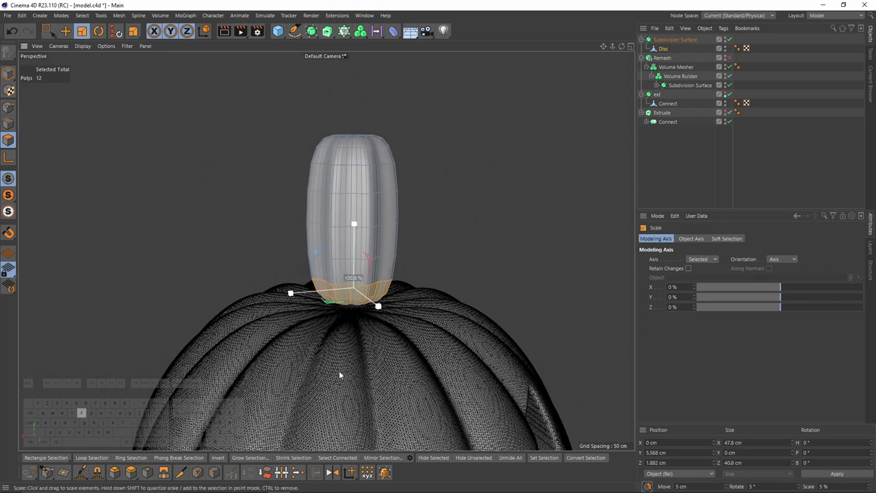
{"action": "key", "text": "space"}
{"action": "left_click_drag", "start_coordinate": [525, 245], "coordinate": [360, 274]}
- Select the polygons at the stem's upper end and scale them down to about 34 cm across
{"action": "key", "text": "space"}
{"action": "left_click_drag", "start_coordinate": [271, 103], "coordinate": [439, 163]}
{"action": "key", "text": "t"}
{"action": "left_click_drag", "start_coordinate": [498, 265], "coordinate": [404, 276]}
- Add a Taper deformer under the Disc and set its Strength to about 47 %
{"action": "left_click", "coordinate": [8, 73]}
{"action": "key", "text": "e"}
{"action": "left_click", "coordinate": [664, 50]}
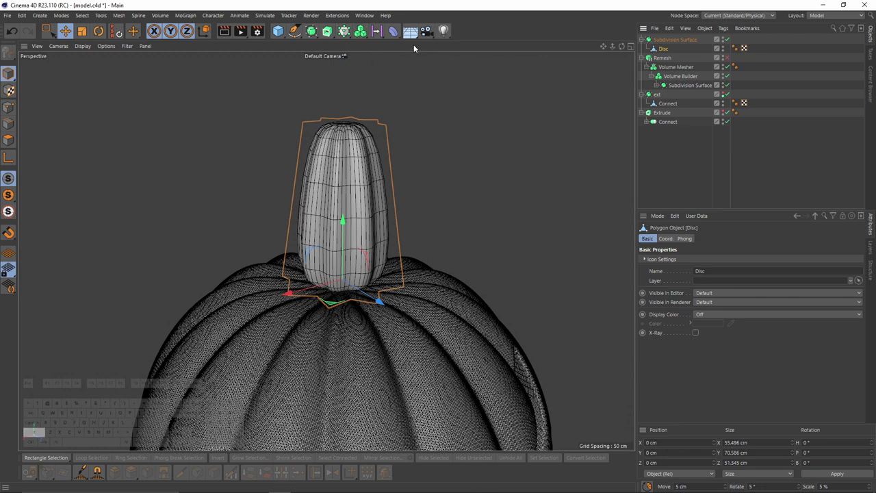
{"action": "left_click", "coordinate": [394, 31]}
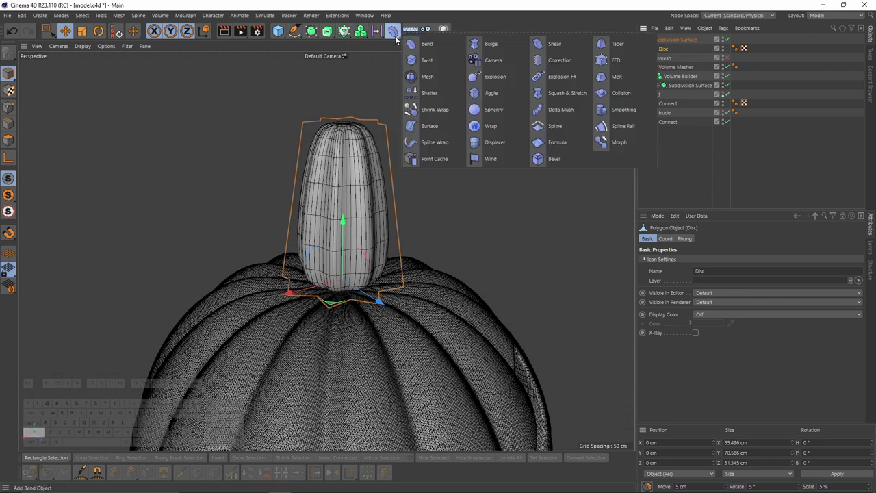
{"action": "left_click", "coordinate": [624, 47]}
{"action": "left_click_drag", "start_coordinate": [766, 290], "coordinate": [784, 291]}
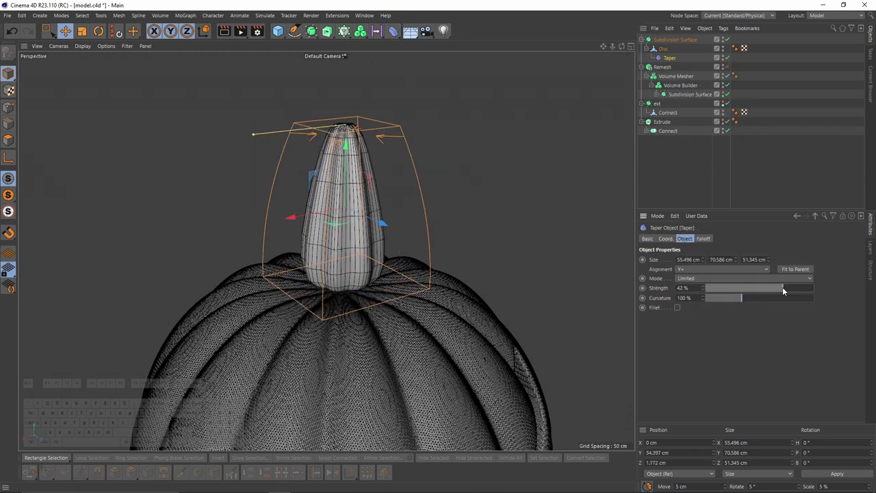
- Add a Twist deformer under the Disc and set its Angle to about 114°
{"action": "left_click", "coordinate": [663, 49]}
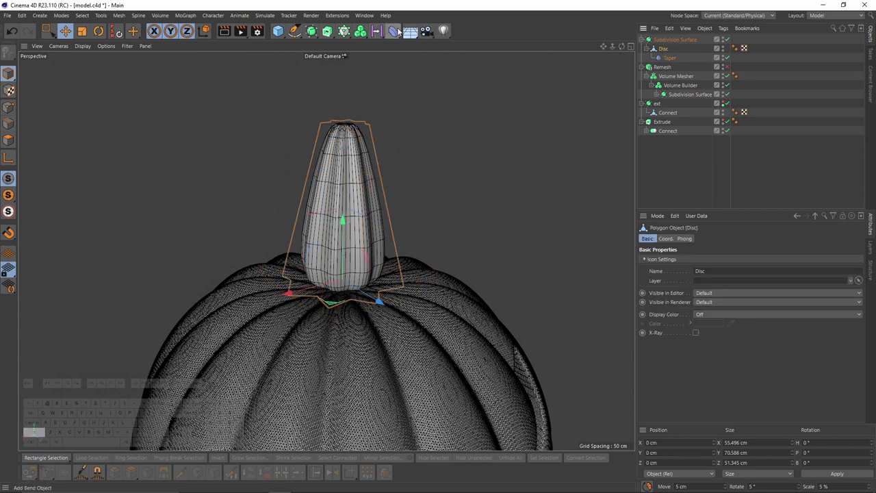
{"action": "left_click", "coordinate": [396, 32]}
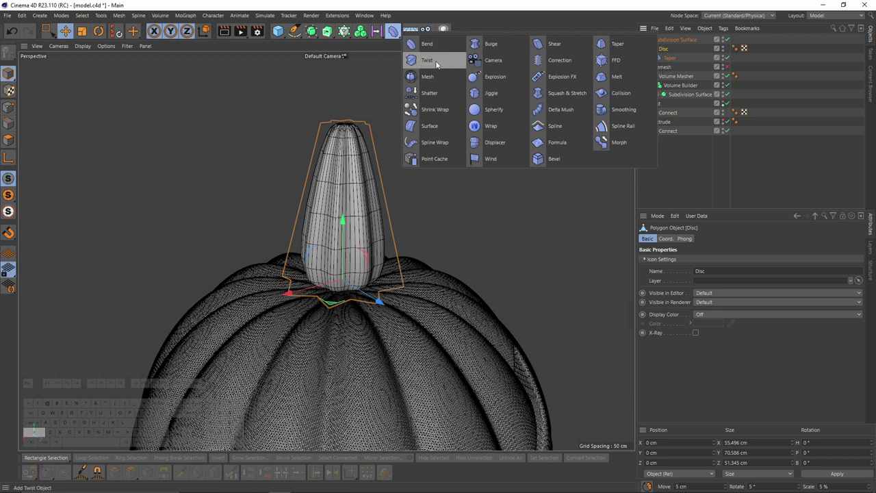
{"action": "left_click", "coordinate": [427, 61]}
{"action": "left_click_drag", "start_coordinate": [715, 288], "coordinate": [741, 297]}
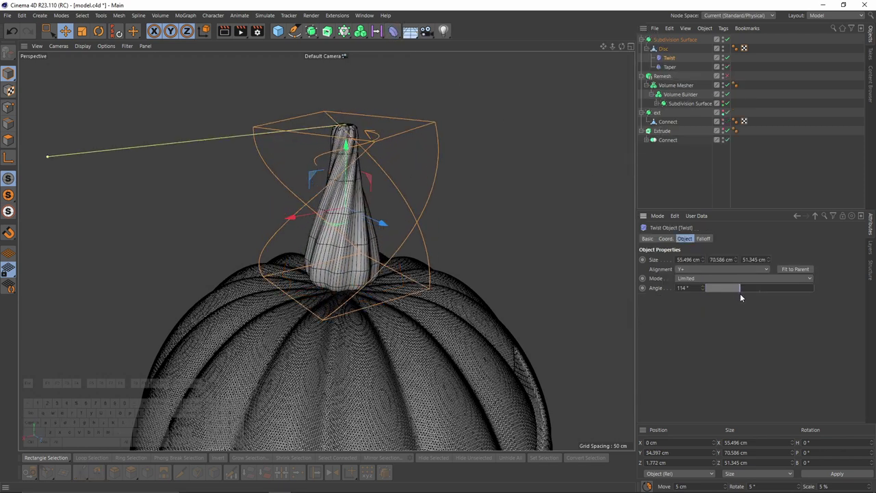
- Try cutting horizontal edge loops around the stem with Loop/Path Cut, and undo the cuts
{"action": "left_click", "coordinate": [667, 50]}
{"action": "left_click", "coordinate": [8, 123]}
{"action": "scroll", "coordinate": [355, 217], "scroll_direction": "up", "scroll_amount": 3}
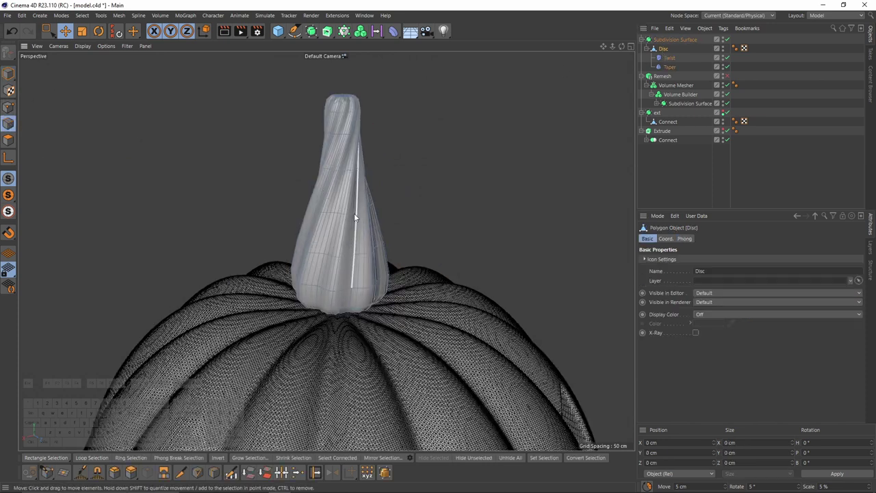
{"action": "key", "text": "k"}
{"action": "key", "text": "l"}
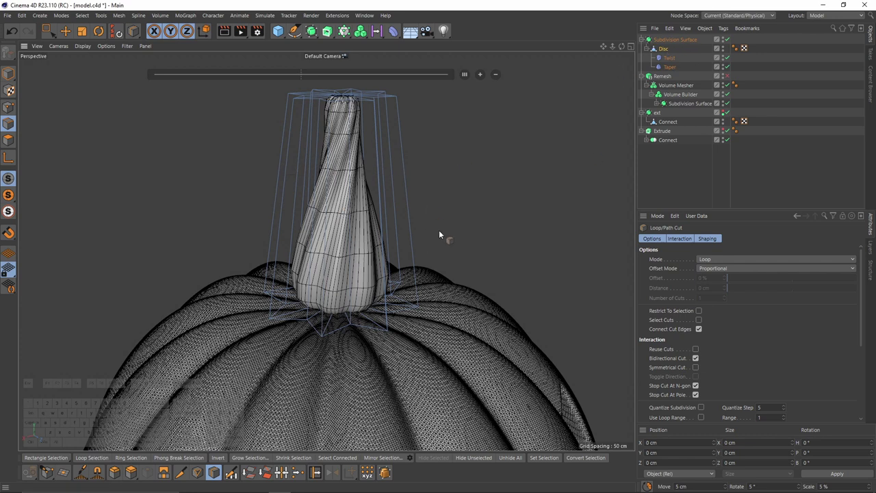
{"action": "right_click", "coordinate": [477, 219]}
{"action": "left_click", "coordinate": [526, 301]}
{"action": "left_click", "coordinate": [382, 222], "text": "shift"}
{"action": "left_click", "coordinate": [378, 166], "text": "shift"}
{"action": "left_click_drag", "start_coordinate": [380, 189], "coordinate": [393, 185], "text": "alt"}
{"action": "key", "text": "ctrl+z"}
{"action": "key", "text": "ctrl+z"}
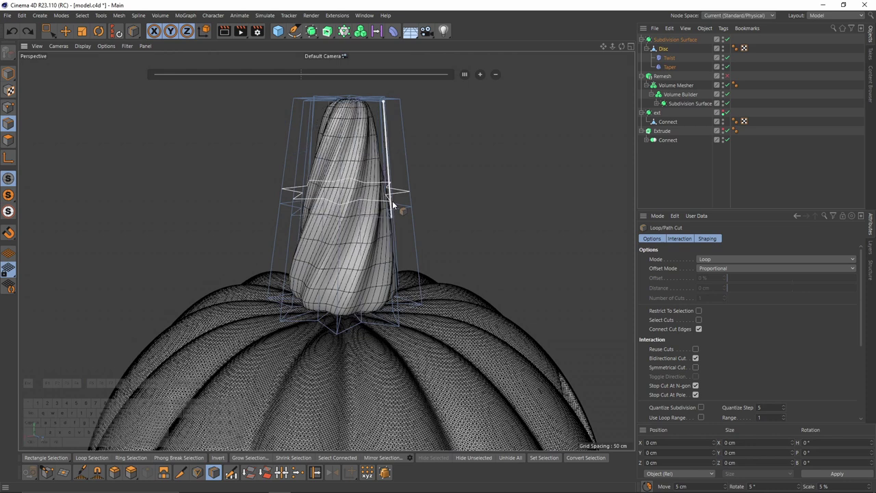
- Select the polygons at the stem's base and scale them down to about 71 %
{"action": "key", "text": "space"}
{"action": "left_click", "coordinate": [9, 140]}
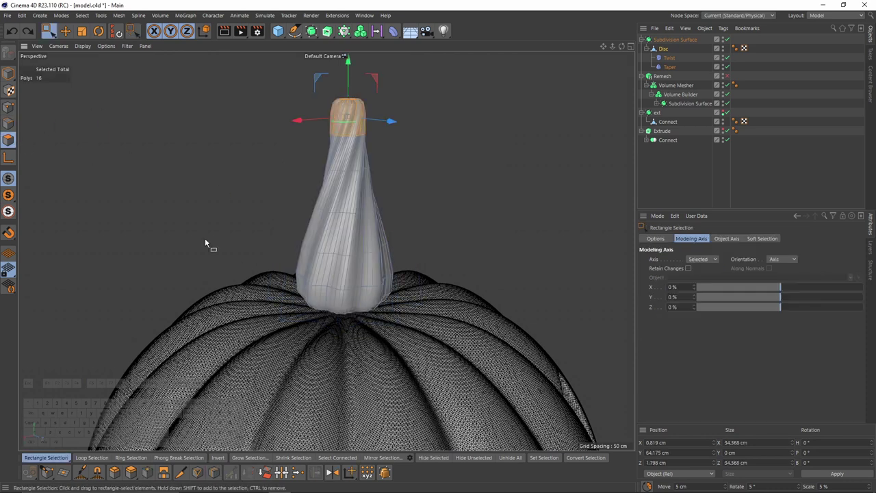
{"action": "left_click_drag", "start_coordinate": [208, 232], "coordinate": [504, 408]}
{"action": "key", "text": "t"}
{"action": "left_click_drag", "start_coordinate": [461, 372], "coordinate": [372, 363]}
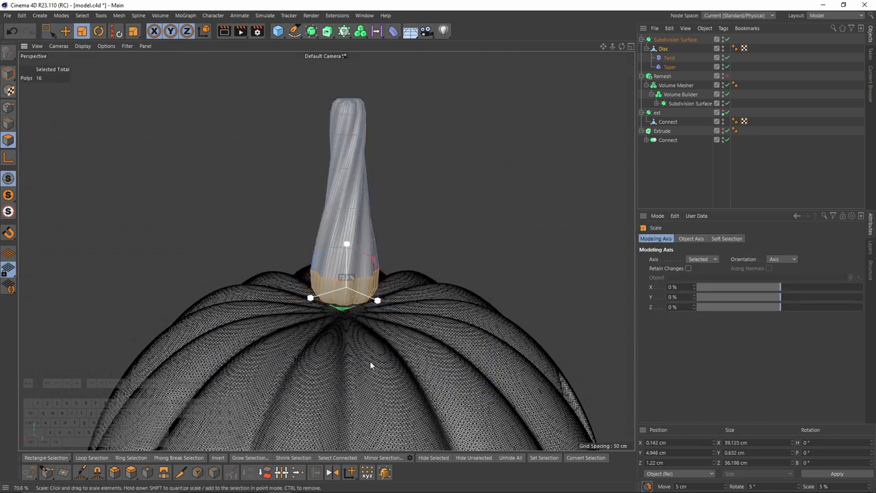
- Cut one edge loop around the Disc stem at 50 % of its height
{"action": "key", "text": "k"}
{"action": "key", "text": "l"}
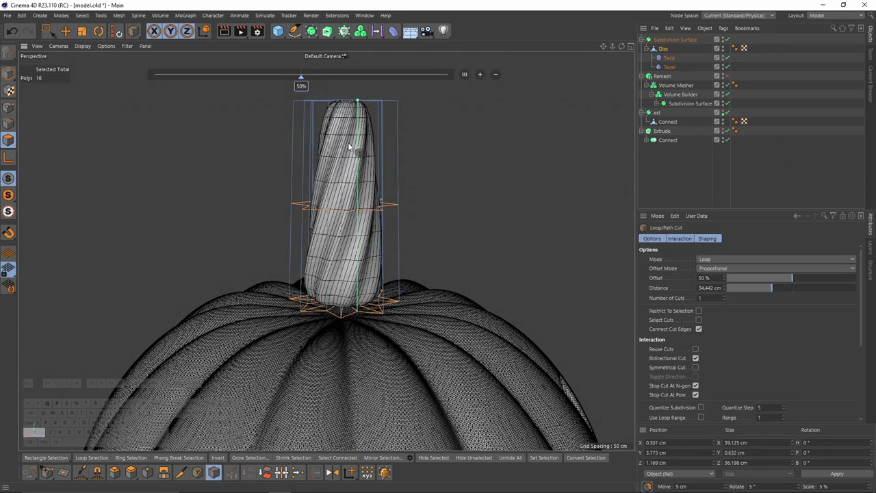
{"action": "left_click", "coordinate": [666, 179]}
- Add a Bend deformer under the Disc and set its Strength to about 56°
{"action": "left_click", "coordinate": [664, 49]}
{"action": "left_click", "coordinate": [8, 73]}
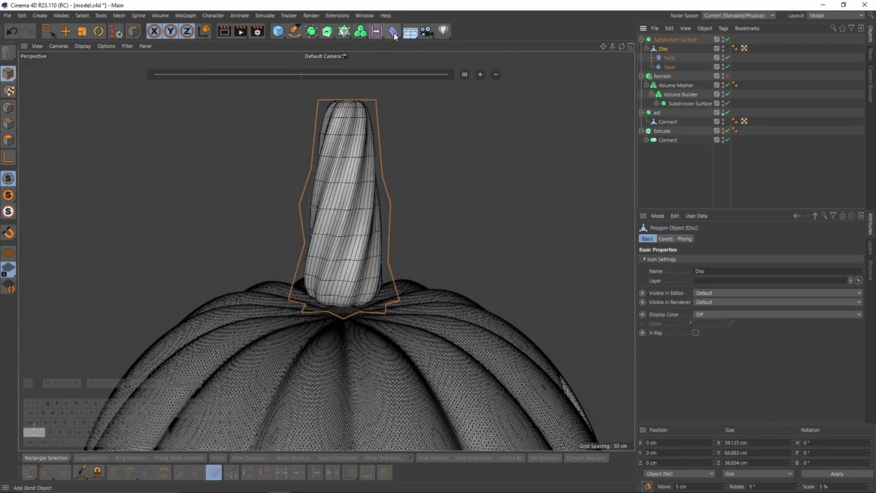
{"action": "left_click", "coordinate": [392, 32], "text": "shift"}
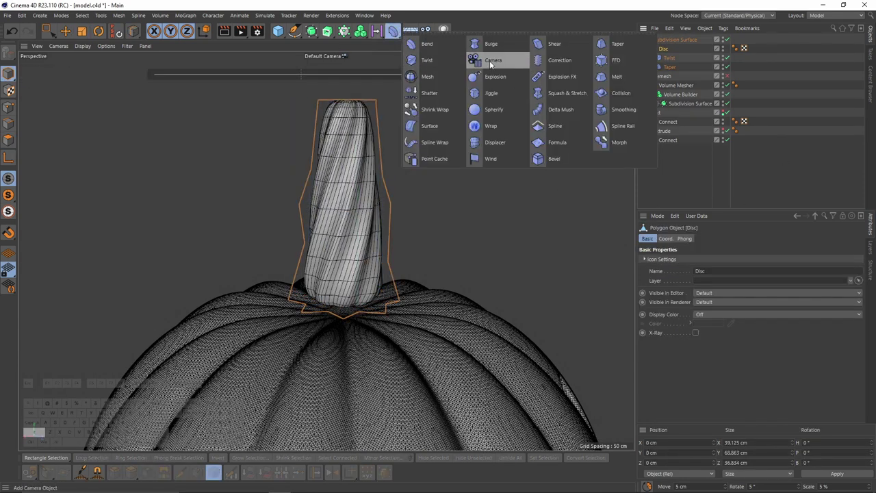
{"action": "left_click", "coordinate": [448, 51]}
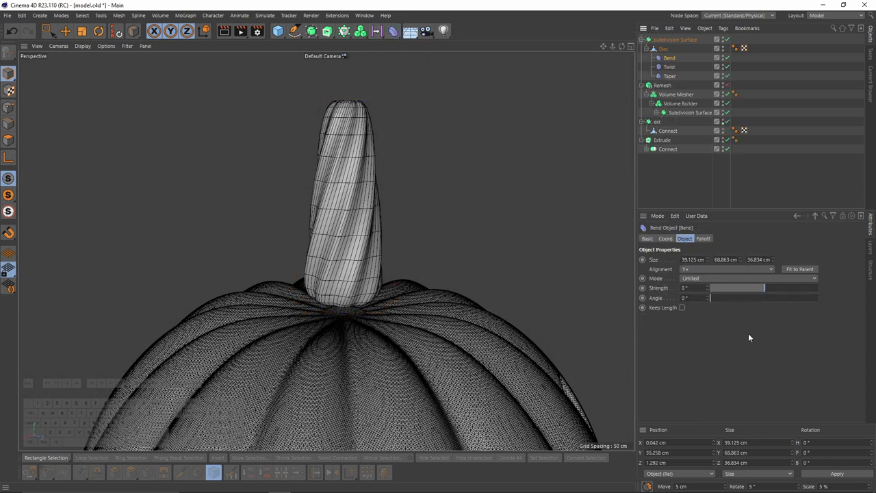
{"action": "left_click_drag", "start_coordinate": [775, 297], "coordinate": [774, 287]}
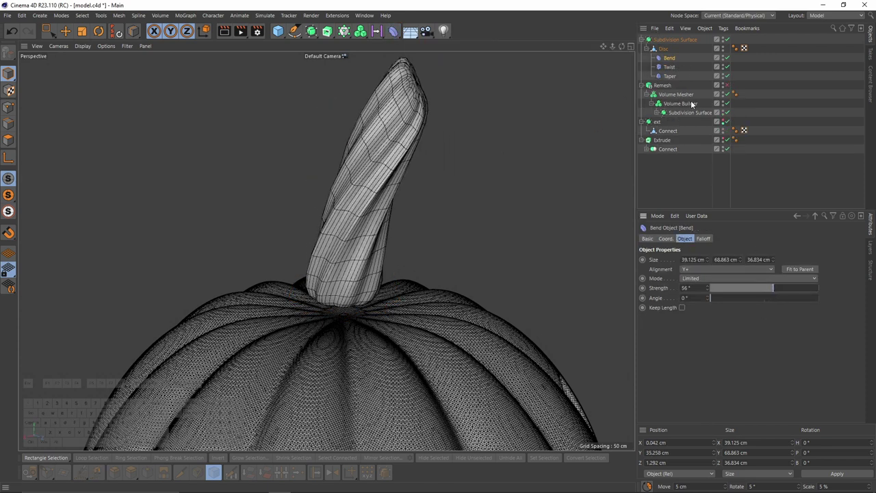
- Reorder the Bend deformer below Taper in the Disc's hierarchy and increase the bend's Strength
{"action": "left_click_drag", "start_coordinate": [675, 76], "coordinate": [673, 80]}
{"action": "left_click_drag", "start_coordinate": [773, 289], "coordinate": [786, 288]}
{"action": "left_click", "coordinate": [674, 67]}
{"action": "right_click_drag", "start_coordinate": [349, 209], "coordinate": [269, 223], "text": "alt"}
{"action": "left_click_drag", "start_coordinate": [269, 223], "coordinate": [241, 211], "text": "alt"}
{"action": "right_click_drag", "start_coordinate": [267, 208], "coordinate": [322, 203], "text": "alt"}
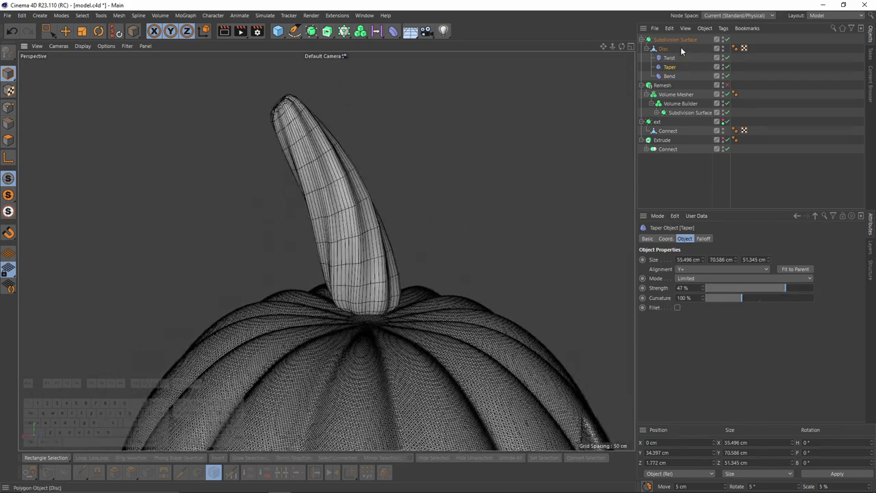
- Set the stem's Subdivision Editor level to 3 and display the viewport shaded without wireframe lines
{"action": "left_click", "coordinate": [677, 40]}
{"action": "left_click", "coordinate": [727, 267]}
{"action": "key", "text": "n"}
{"action": "key", "text": "a"}
{"action": "mouse_move", "coordinate": [441, 237]}
{"action": "right_mouse_down", "text": "alt"}
{"action": "mouse_move", "coordinate": [393, 226]}
{"action": "mouse_move", "coordinate": [444, 222]}
{"action": "right_mouse_up", "text": "alt"}
- Set the Taper deformer's Strength to about 67 % to narrow the stem's tip
{"action": "left_click", "coordinate": [670, 58]}
{"action": "left_click", "coordinate": [671, 67]}
{"action": "left_click_drag", "start_coordinate": [785, 289], "coordinate": [796, 289]}
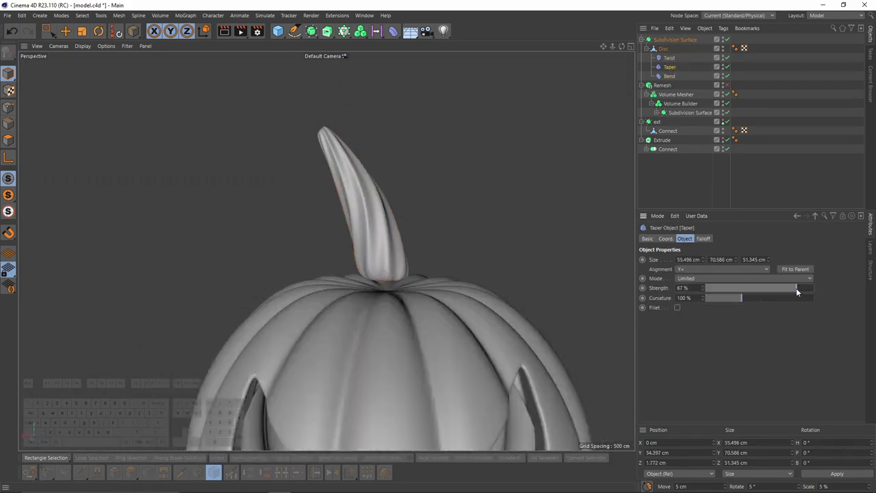
{"action": "right_click_drag", "start_coordinate": [415, 220], "coordinate": [386, 220], "text": "alt"}
- Lower the stem's Subdivision Surface along Y to about 82.5 cm
{"action": "left_click", "coordinate": [677, 40]}
{"action": "key", "text": "e"}
{"action": "left_click_drag", "start_coordinate": [376, 176], "coordinate": [377, 192]}
{"action": "right_click_drag", "start_coordinate": [384, 212], "coordinate": [342, 226], "text": "alt"}
{"action": "left_click_drag", "start_coordinate": [342, 260], "coordinate": [369, 264], "text": "alt"}
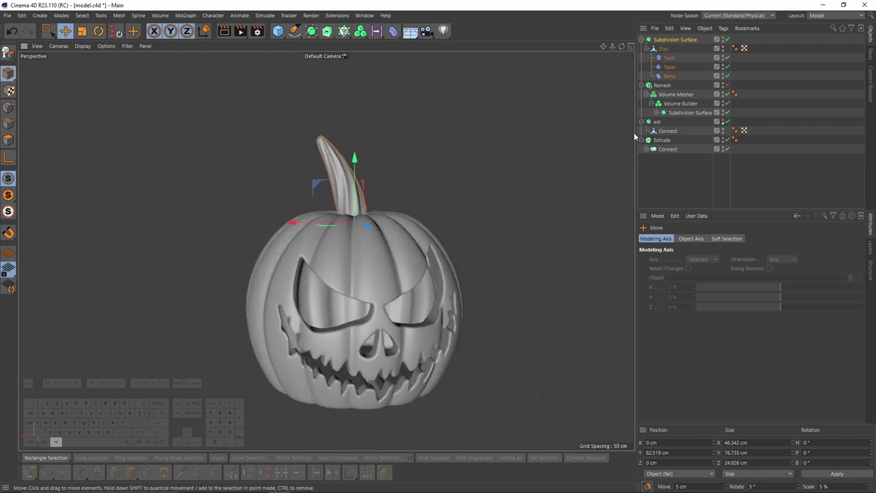
- Scale the Disc down along Y so the stem is about 63 cm tall
{"action": "left_click", "coordinate": [663, 49]}
{"action": "key", "text": "t"}
{"action": "left_click_drag", "start_coordinate": [354, 160], "coordinate": [355, 169]}
{"action": "right_click_drag", "start_coordinate": [334, 170], "coordinate": [368, 162], "text": "alt"}
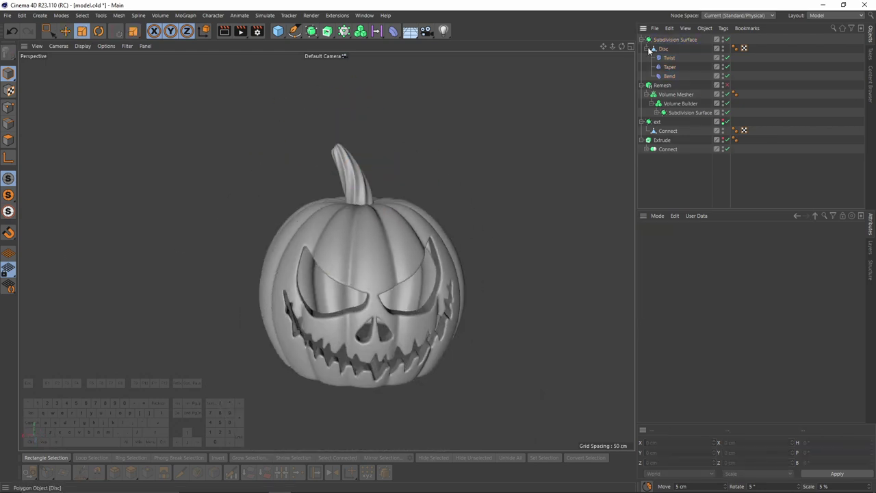
- Link the stem's Subdivision Surface into the Volume Builder as a Union below Extrude, and hide the original stem
{"action": "left_click", "coordinate": [644, 39]}
{"action": "left_click", "coordinate": [668, 40]}
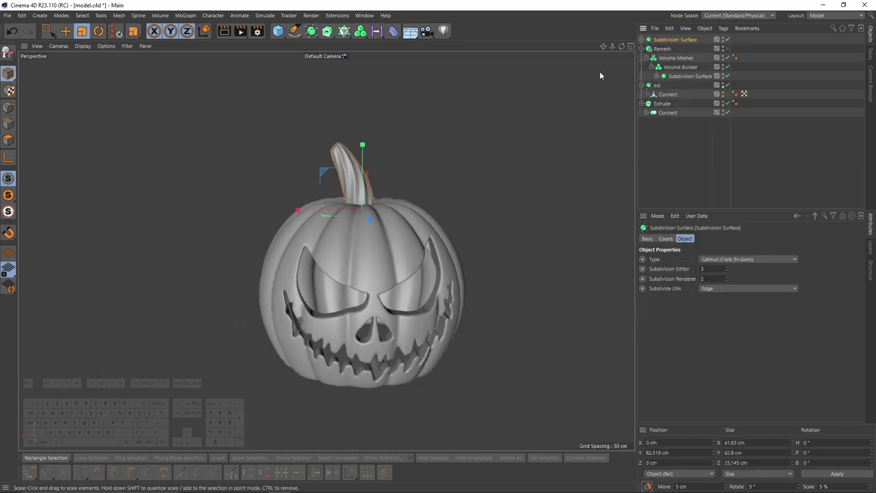
{"action": "left_click", "coordinate": [681, 67]}
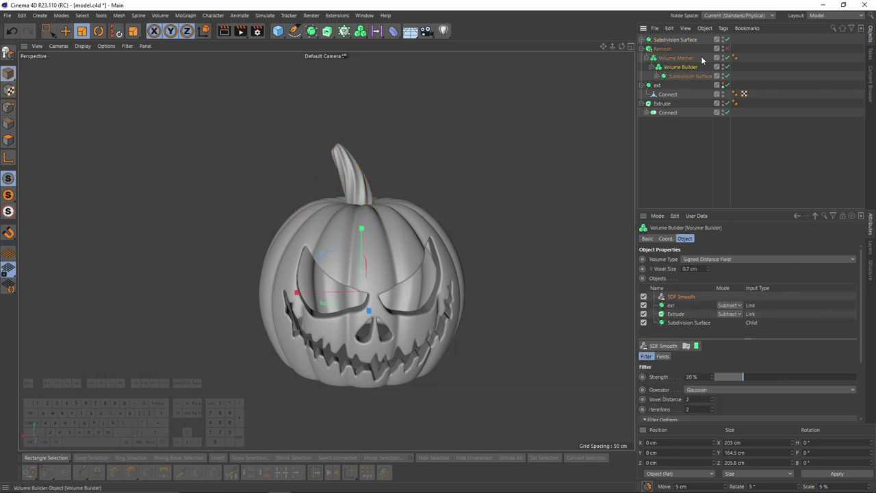
{"action": "left_click_drag", "start_coordinate": [671, 40], "coordinate": [697, 292]}
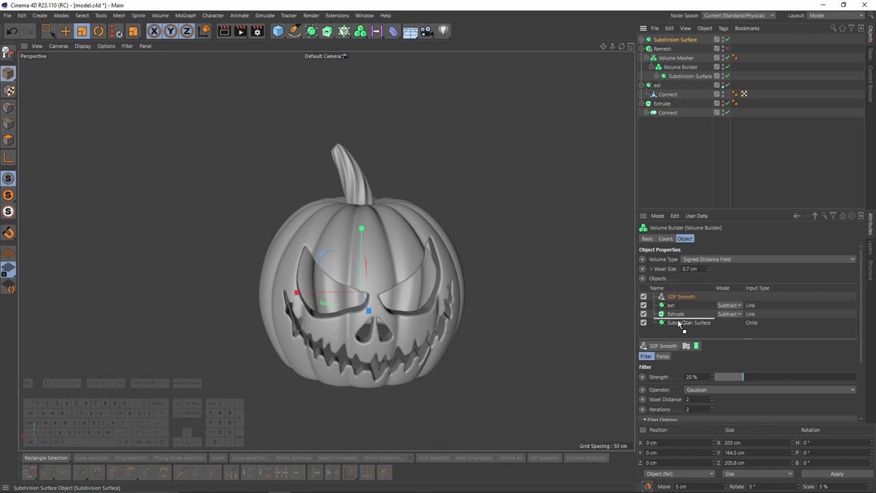
{"action": "left_click_drag", "start_coordinate": [682, 327], "coordinate": [682, 328]}
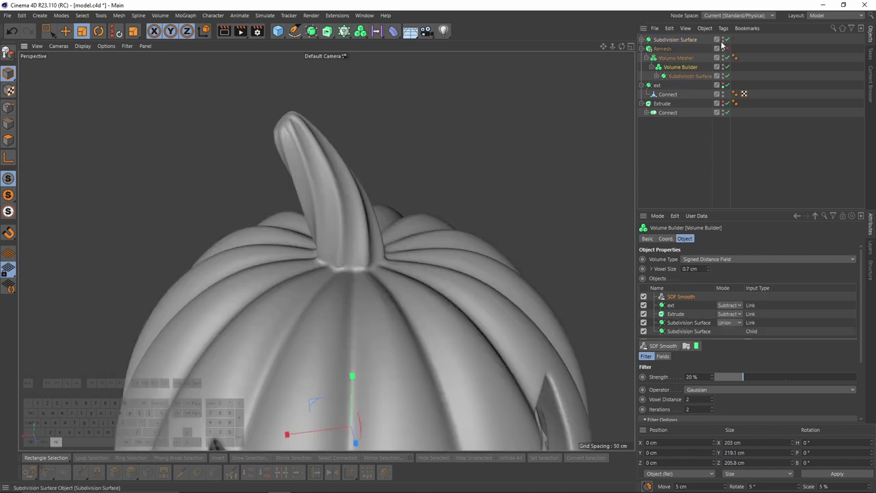
{"action": "left_click", "coordinate": [723, 41], "text": "alt"}
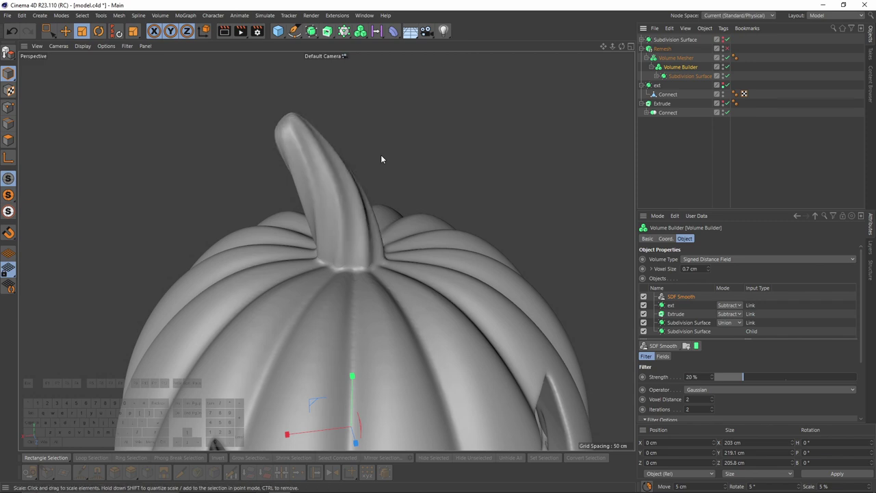
{"action": "mouse_move", "coordinate": [317, 144]}
{"action": "left_mouse_down", "text": "alt"}
{"action": "mouse_move", "coordinate": [292, 169]}
{"action": "mouse_move", "coordinate": [499, 196]}
{"action": "mouse_move", "coordinate": [524, 254]}
{"action": "mouse_move", "coordinate": [444, 293]}
{"action": "mouse_move", "coordinate": [362, 223]}
{"action": "mouse_move", "coordinate": [309, 153]}
{"action": "left_mouse_up", "text": "alt"}
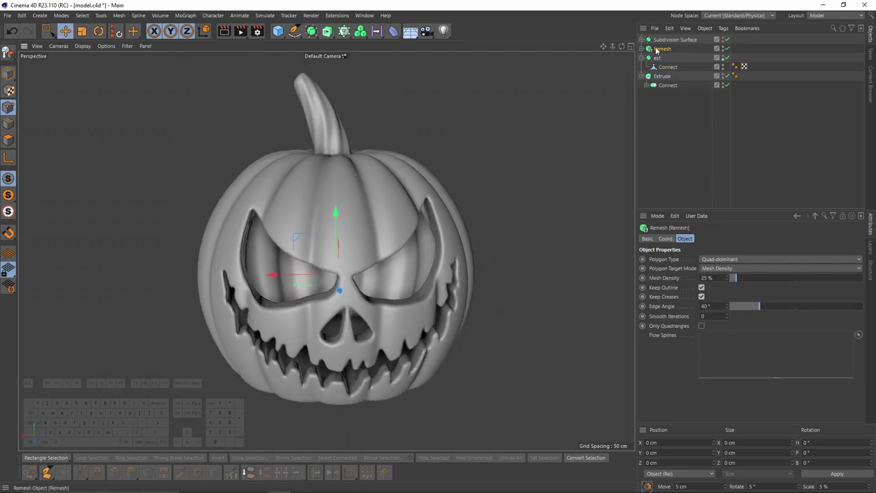
- Examine the remeshed pumpkin's topology with wireframe lines shown, and restore the shaded display without lines
{"action": "scroll", "coordinate": [382, 202], "scroll_direction": "up", "scroll_amount": 2}
{"action": "key", "text": "n"}
{"action": "key", "text": "b"}
{"action": "scroll", "coordinate": [342, 156], "scroll_direction": "up", "scroll_amount": 2}
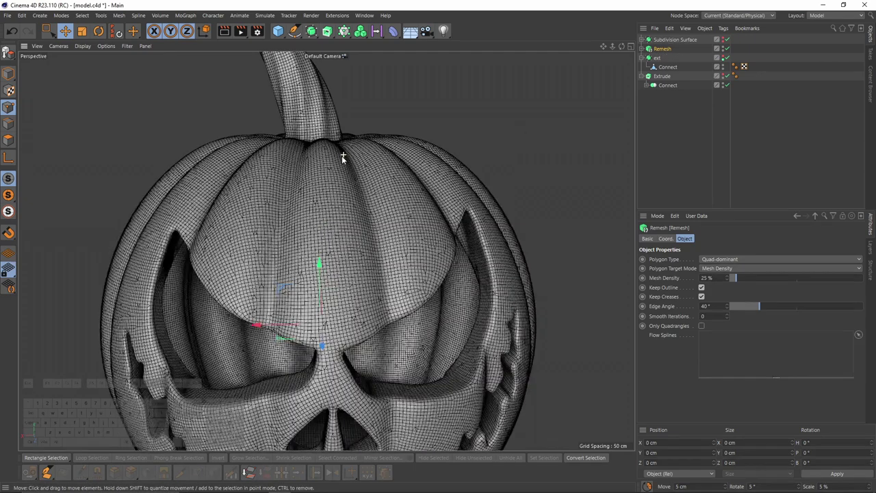
{"action": "scroll", "coordinate": [341, 159], "scroll_direction": "down", "scroll_amount": 4}
{"action": "key", "text": "n"}
{"action": "key", "text": "a"}
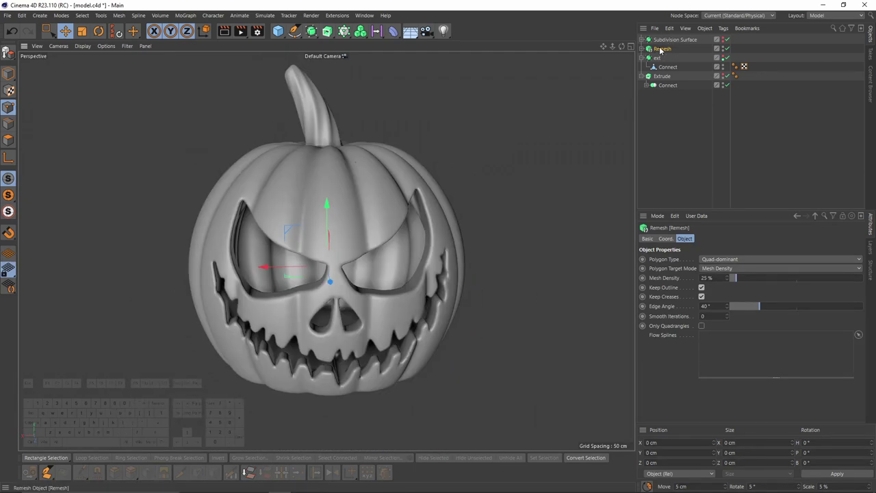
{"action": "left_click", "coordinate": [119, 15]}
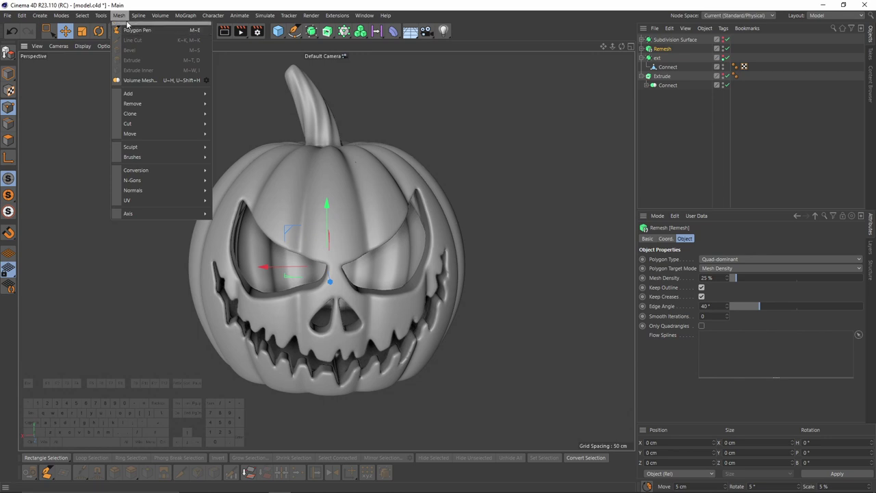
{"action": "left_click", "coordinate": [138, 15]}
{"action": "mouse_move", "coordinate": [185, 15]}
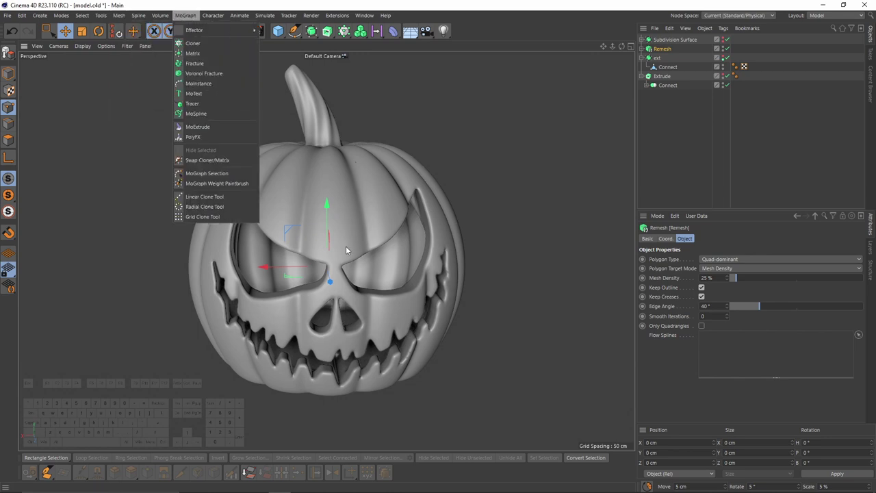
{"action": "left_click", "coordinate": [383, 230]}
{"action": "scroll", "coordinate": [356, 185], "scroll_direction": "up", "scroll_amount": 2}
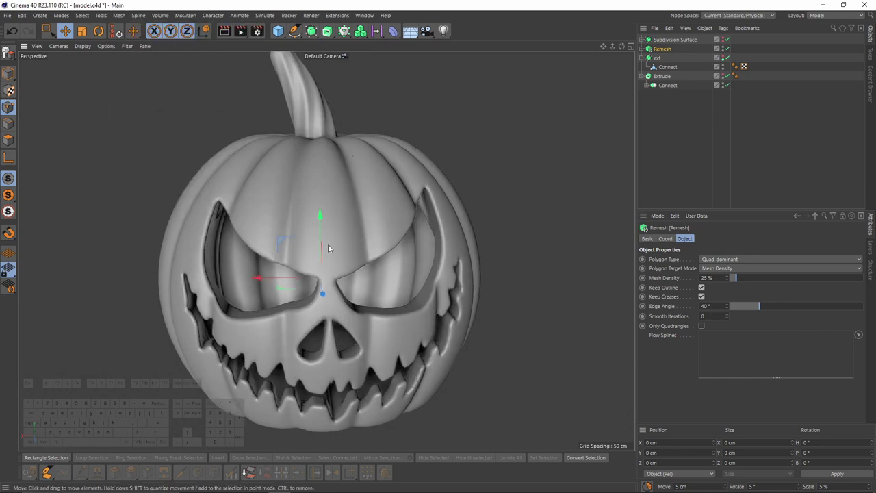
{"action": "scroll", "coordinate": [367, 245], "scroll_direction": "down", "scroll_amount": 6}
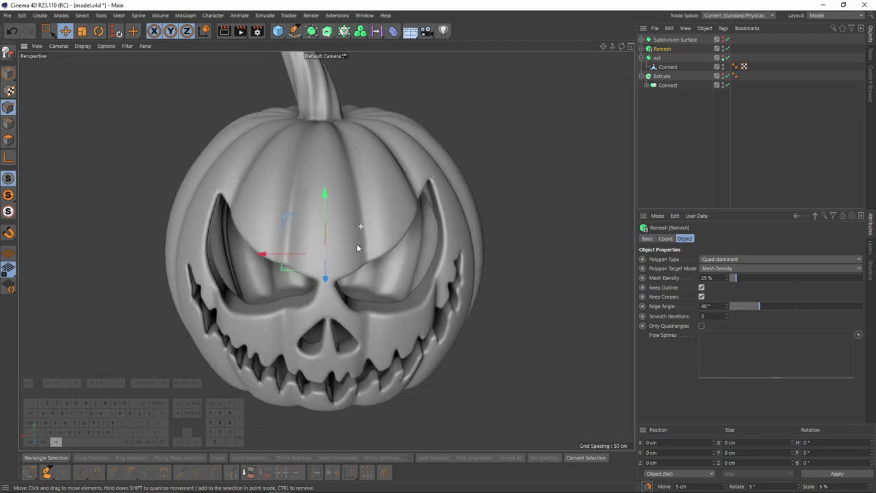
{"action": "left_click_drag", "start_coordinate": [356, 244], "coordinate": [331, 200], "text": "alt"}
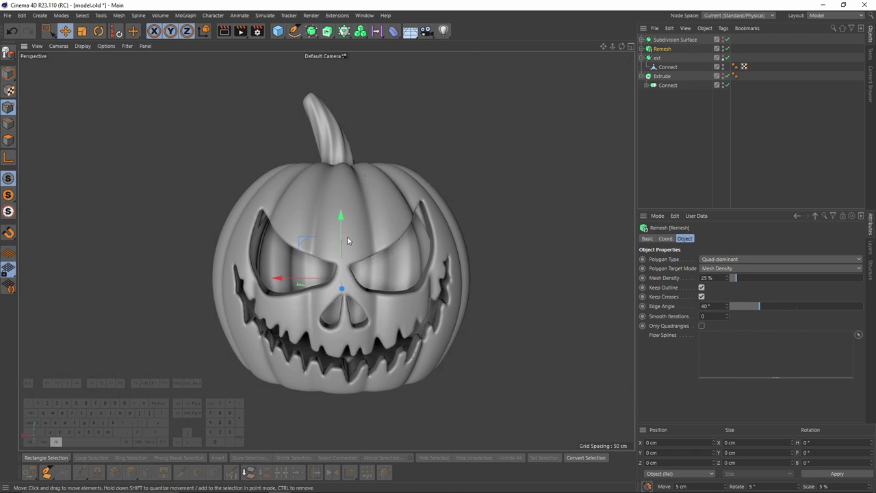
{"action": "left_click", "coordinate": [650, 182]}
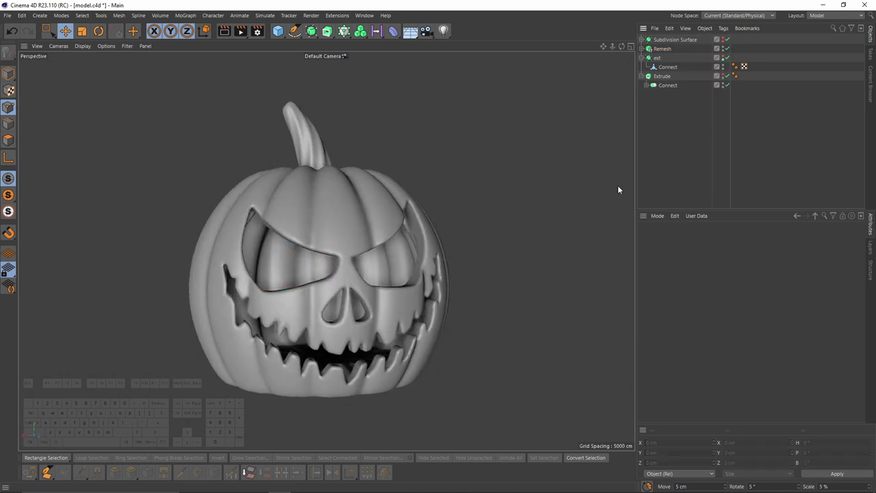